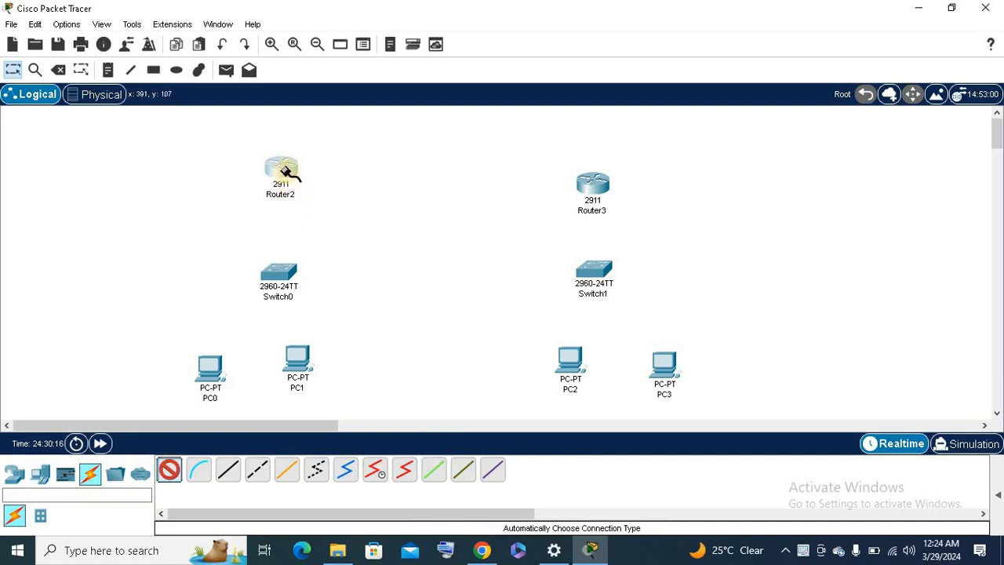
# Cable Router2, PC0 and PC1 to Switch0, and Router2 to Router3.
pyautogui.click(278, 272)
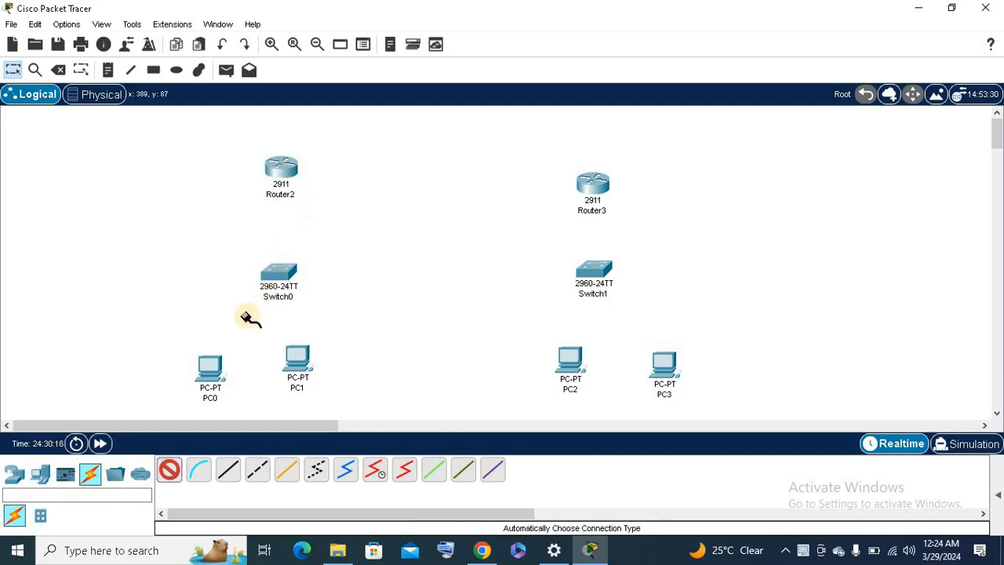
pyautogui.click(211, 359)
pyautogui.click(275, 275)
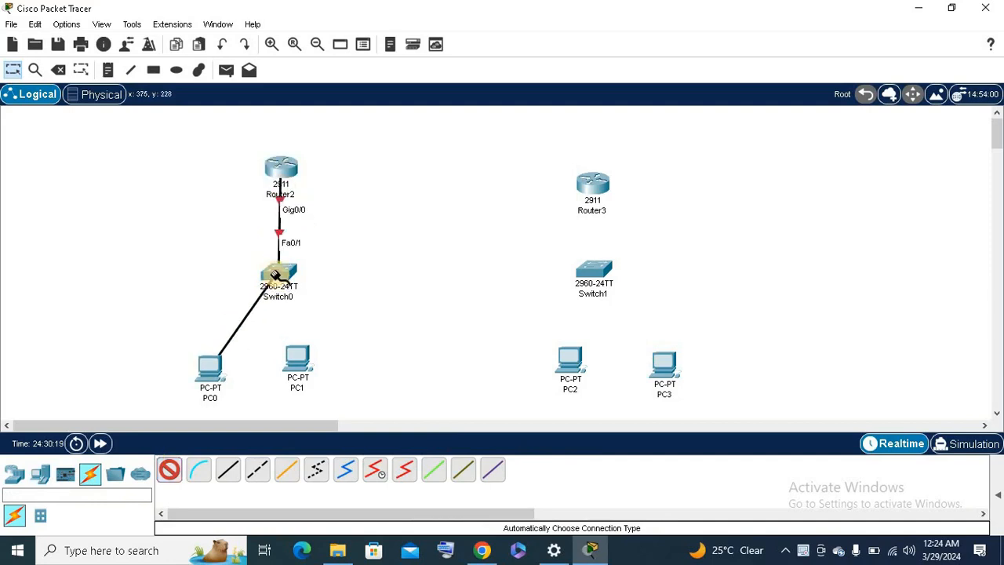
pyautogui.click(303, 360)
pyautogui.click(283, 272)
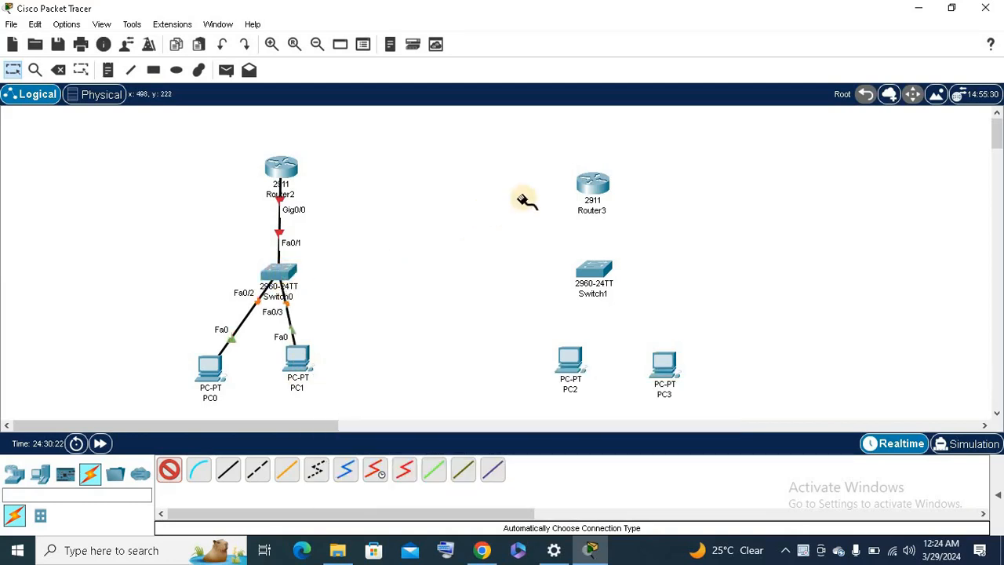
pyautogui.click(288, 167)
# Cable Switch1 to Router3 and PC2 and PC3 to Switch1, then reposition Router3 and Switch1.
pyautogui.click(598, 269)
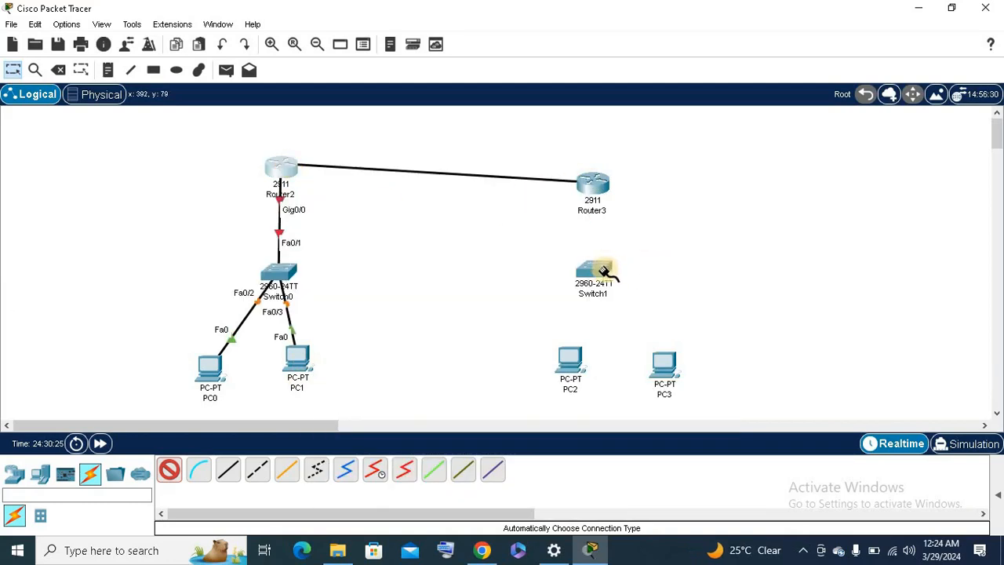
pyautogui.click(594, 190)
pyautogui.click(579, 349)
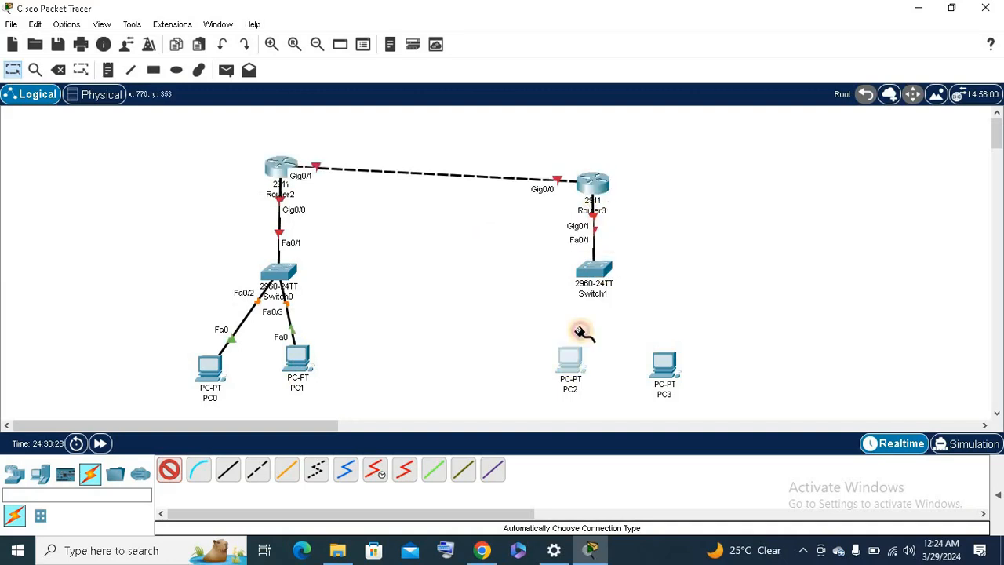
pyautogui.click(589, 271)
pyautogui.click(667, 367)
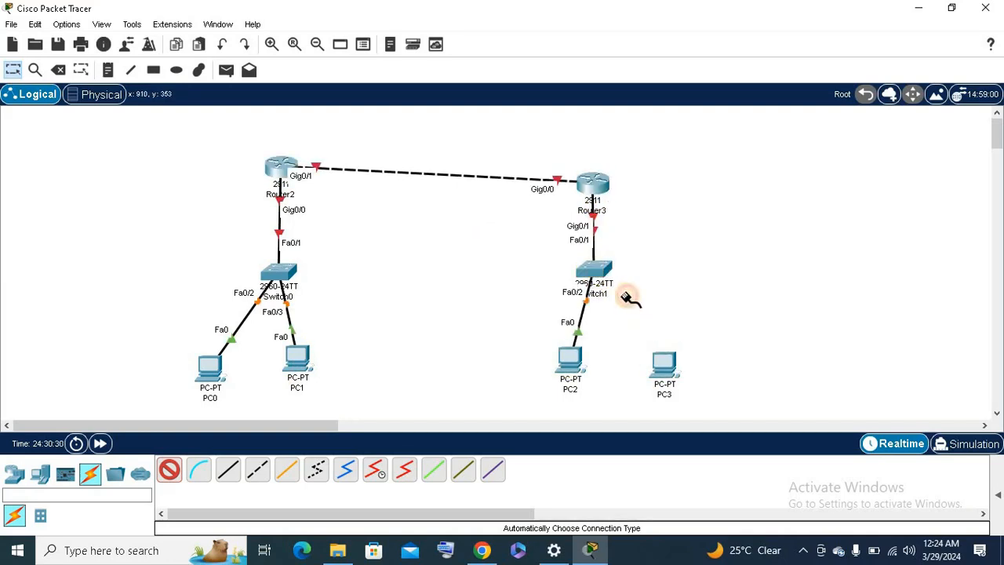
pyautogui.click(594, 270)
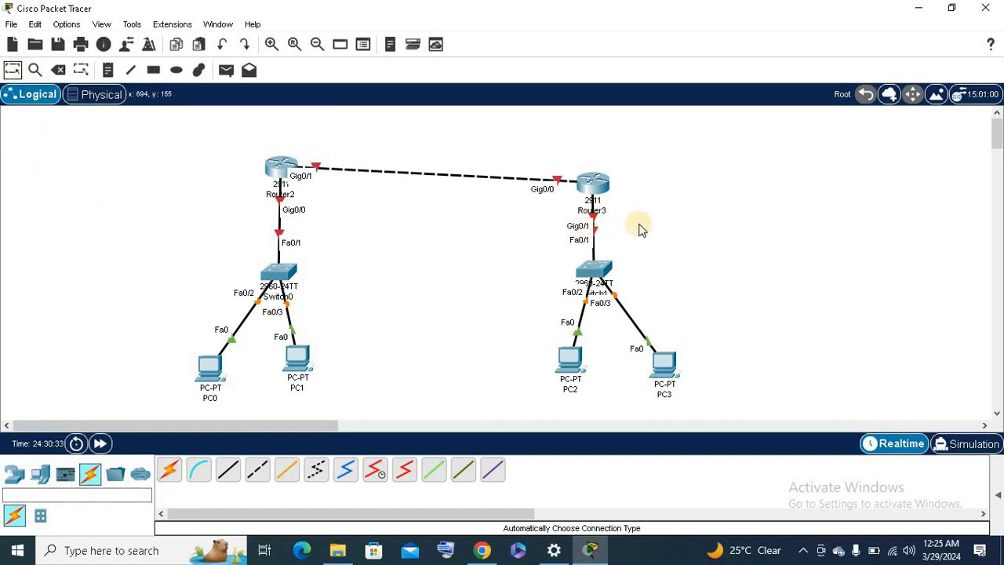
pyautogui.moveTo(594, 187); pyautogui.dragTo(744, 173)
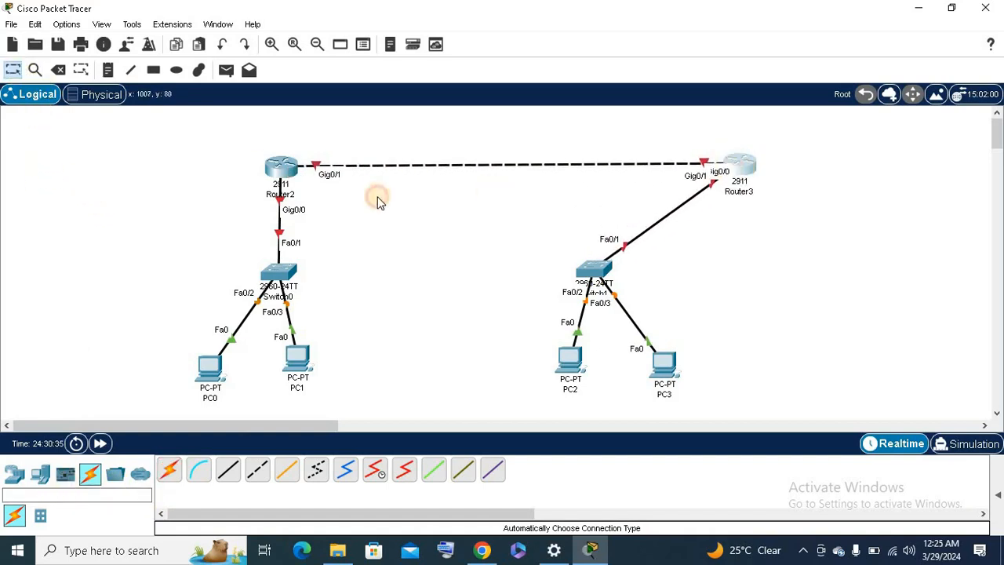
pyautogui.moveTo(620, 275); pyautogui.dragTo(741, 284)
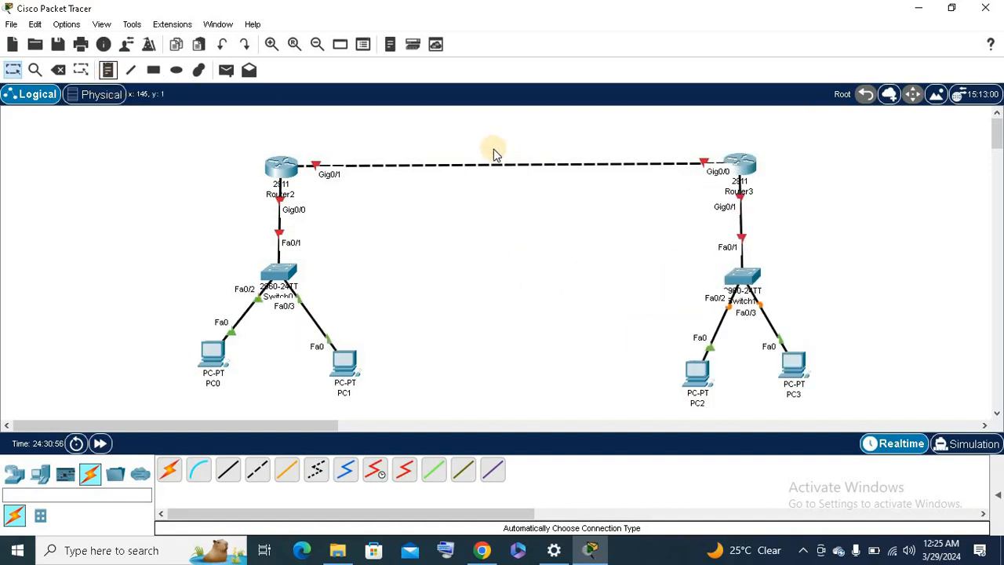
# Add notes 10.0.0.0 above the router link, 10.0.0.1 by Router2, 10.0.0.2 by Router3.
pyautogui.press('n')
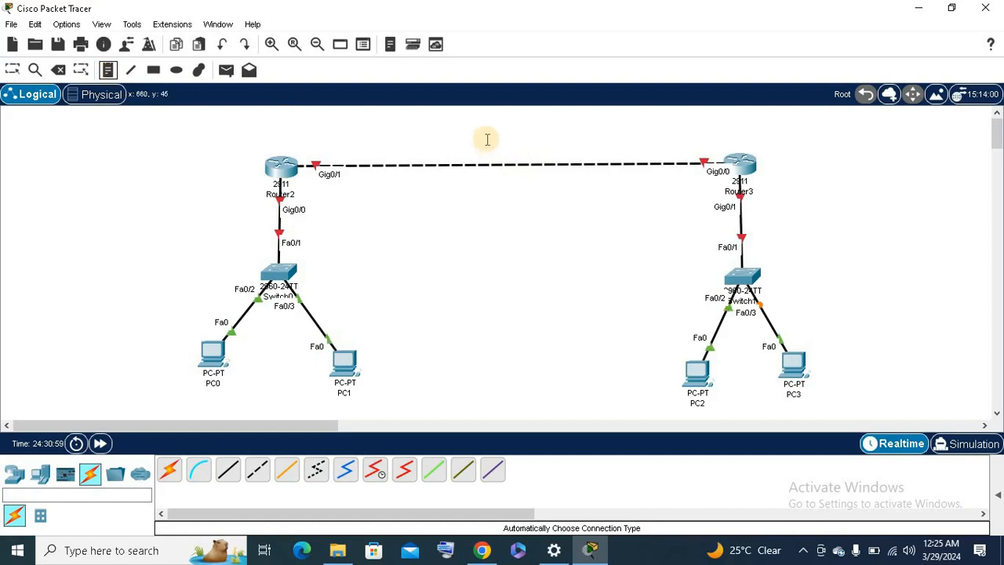
pyautogui.click(464, 135)
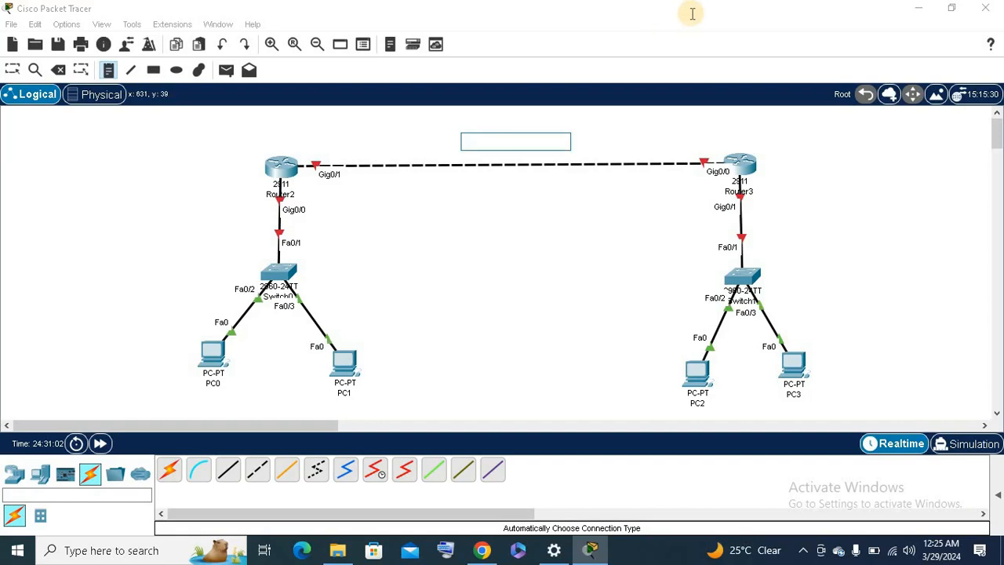
pyautogui.write('10.0.0.0')
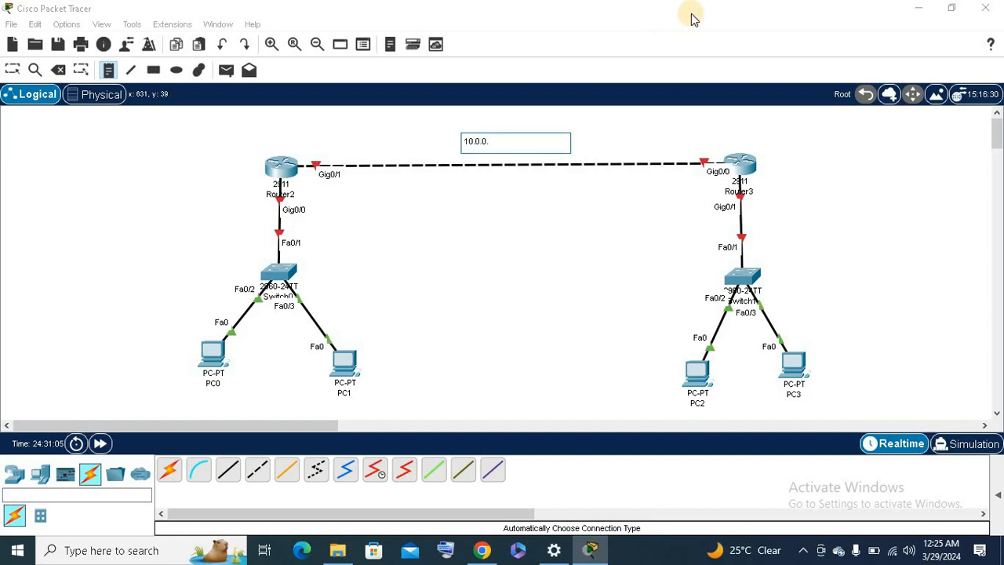
pyautogui.click(320, 157)
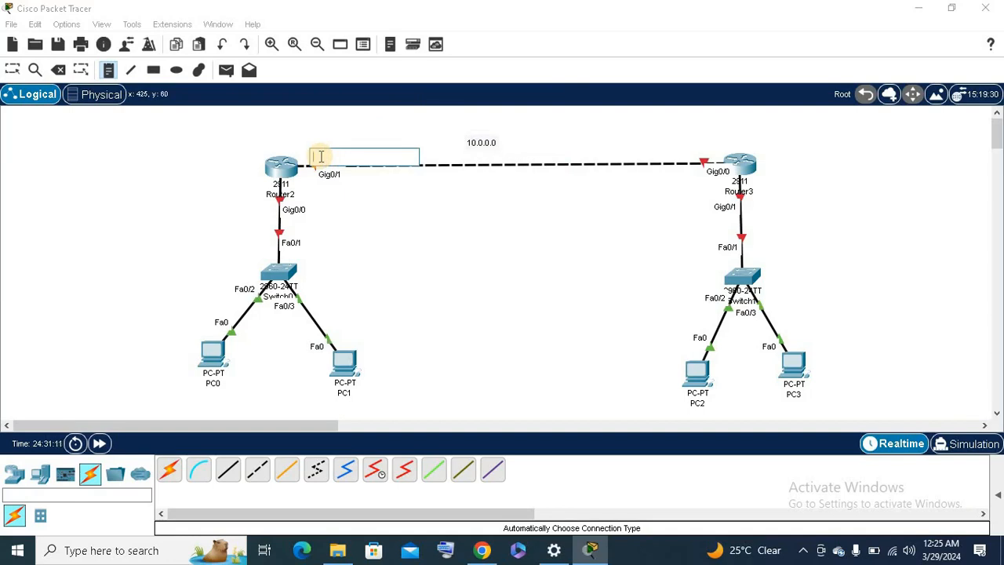
pyautogui.write('10.0.0.1')
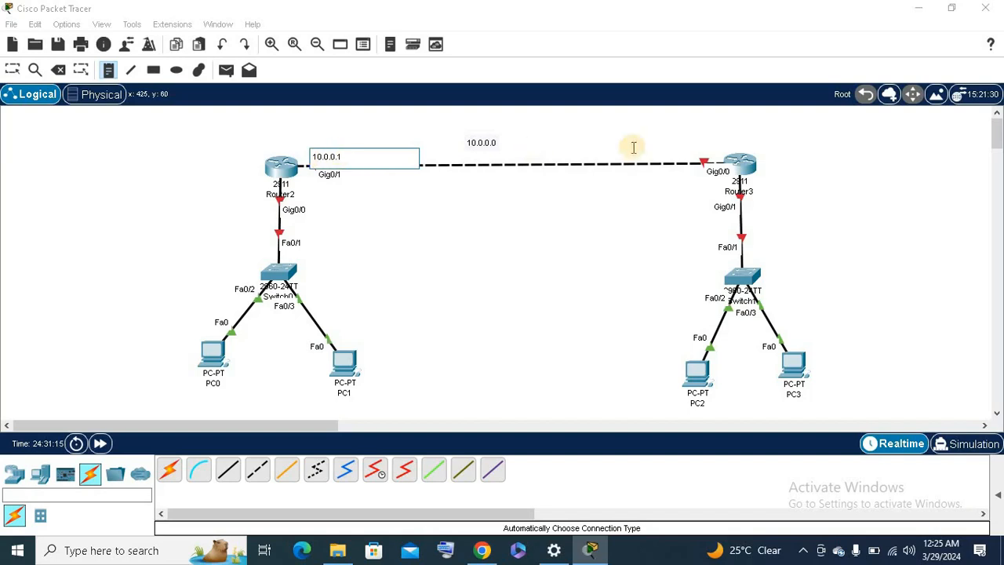
pyautogui.click(693, 148)
pyautogui.write('10.0.0.')
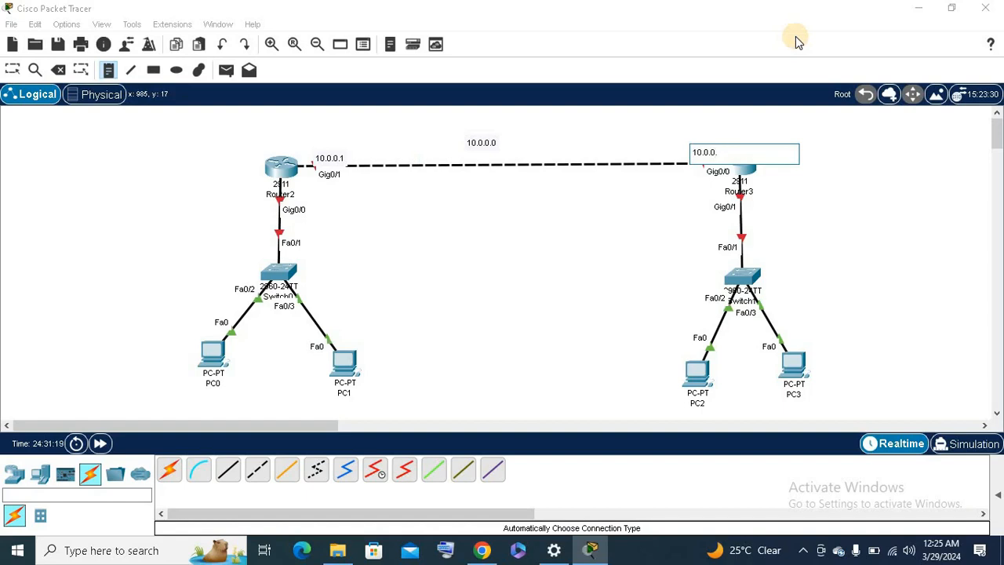
pyautogui.write('2')
# Nudge the 10.0.0.1, 10.0.0.2 and 10.0.0.0 notes into their final positions.
pyautogui.click(13, 69)
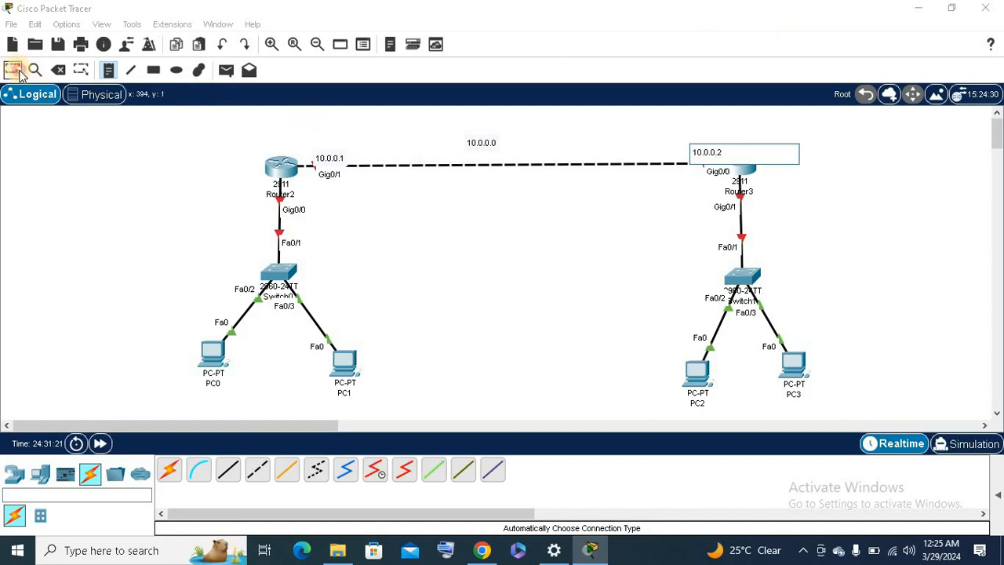
pyautogui.moveTo(330, 159); pyautogui.dragTo(328, 152)
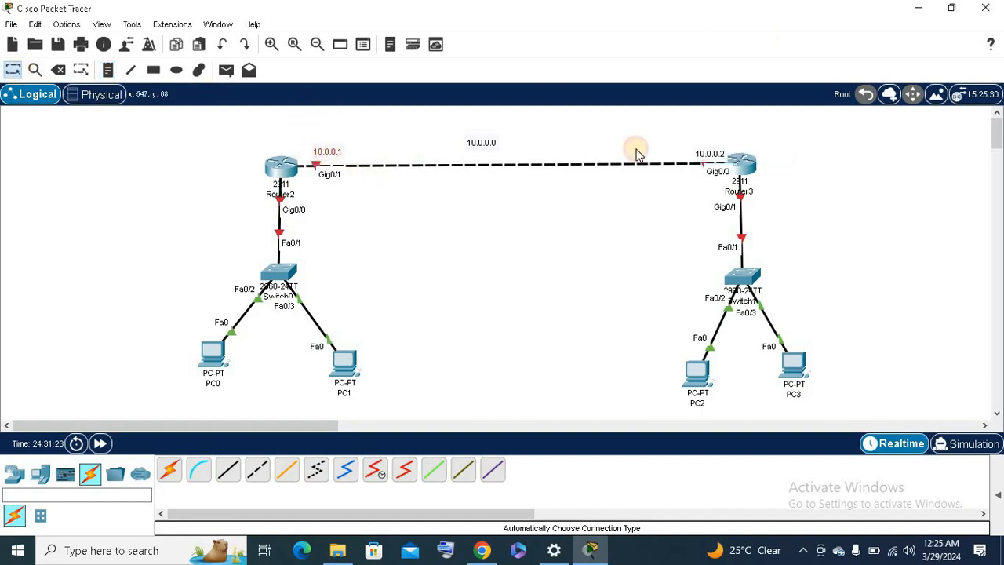
pyautogui.moveTo(712, 156); pyautogui.dragTo(711, 148)
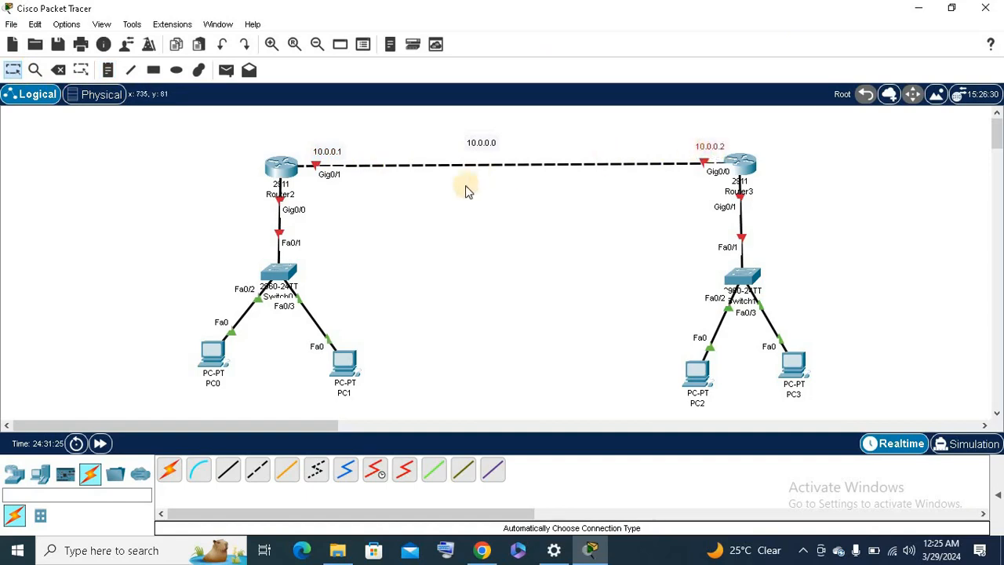
pyautogui.moveTo(488, 144); pyautogui.dragTo(509, 147)
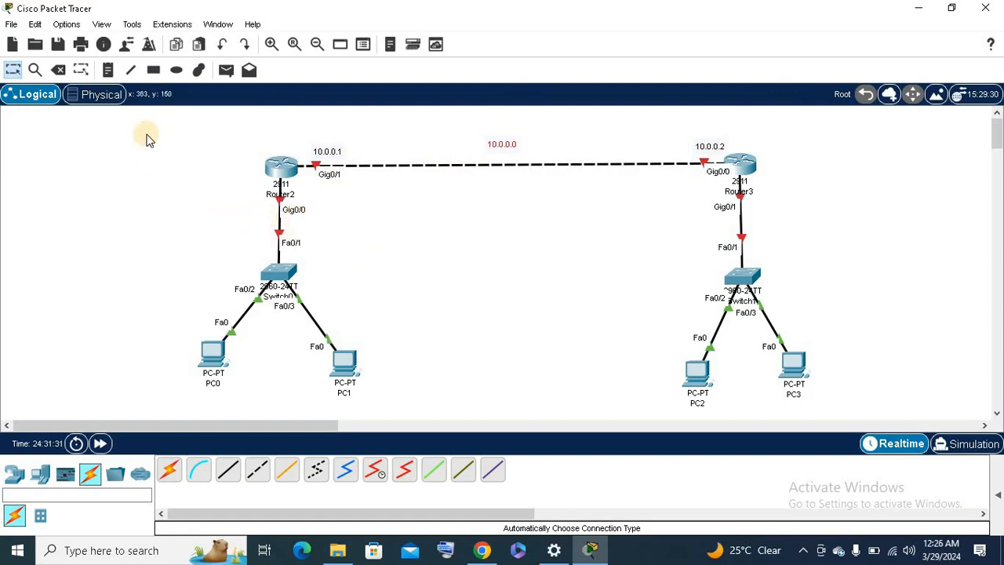
# Add notes 192.168.1.1 by Router2's Gig0/0, 192.168.1.2 under PC0, 192.168.1.3 under PC1.
pyautogui.click(108, 70)
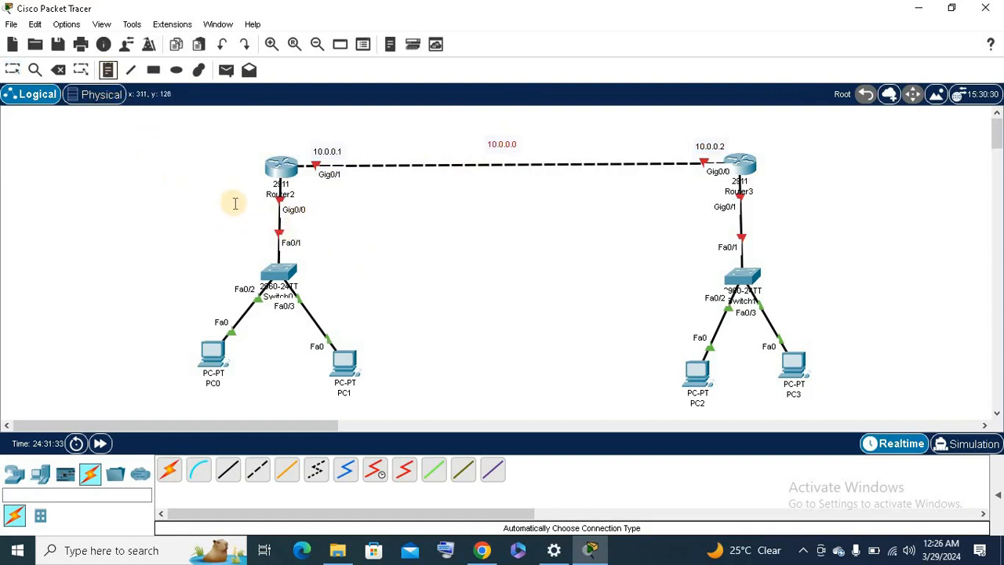
pyautogui.click(235, 204)
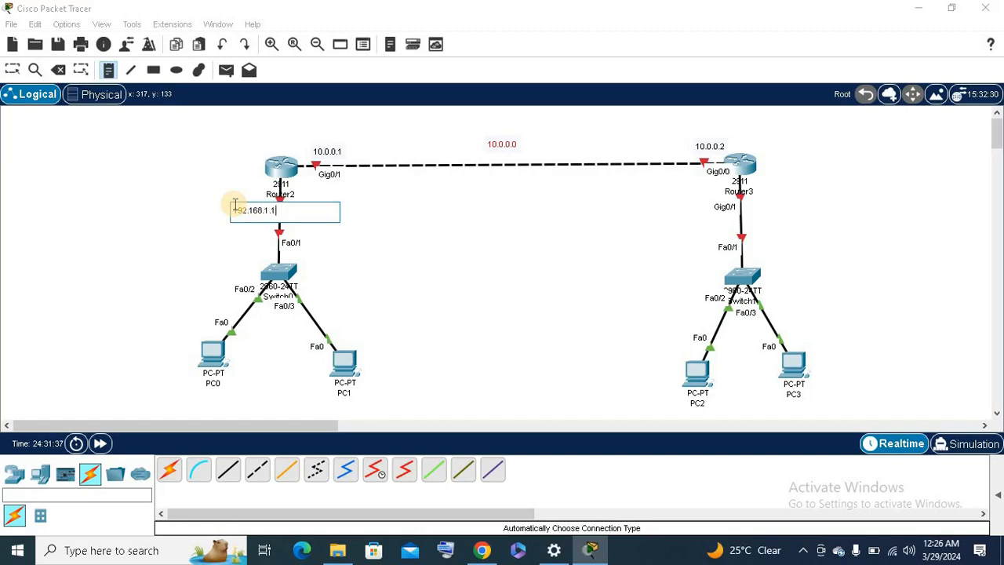
pyautogui.click(185, 387)
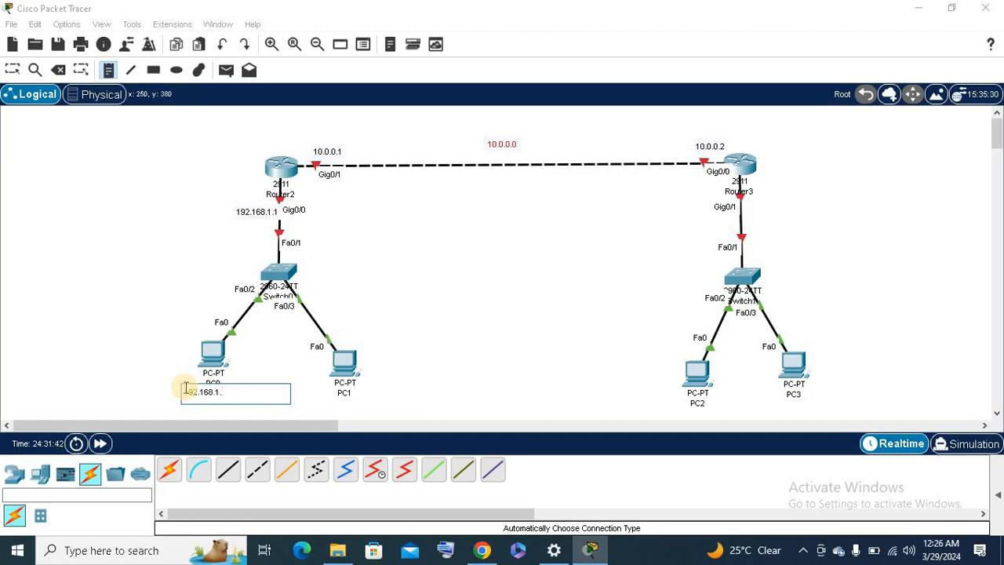
pyautogui.write('192.168.1.2')
pyautogui.click(320, 401)
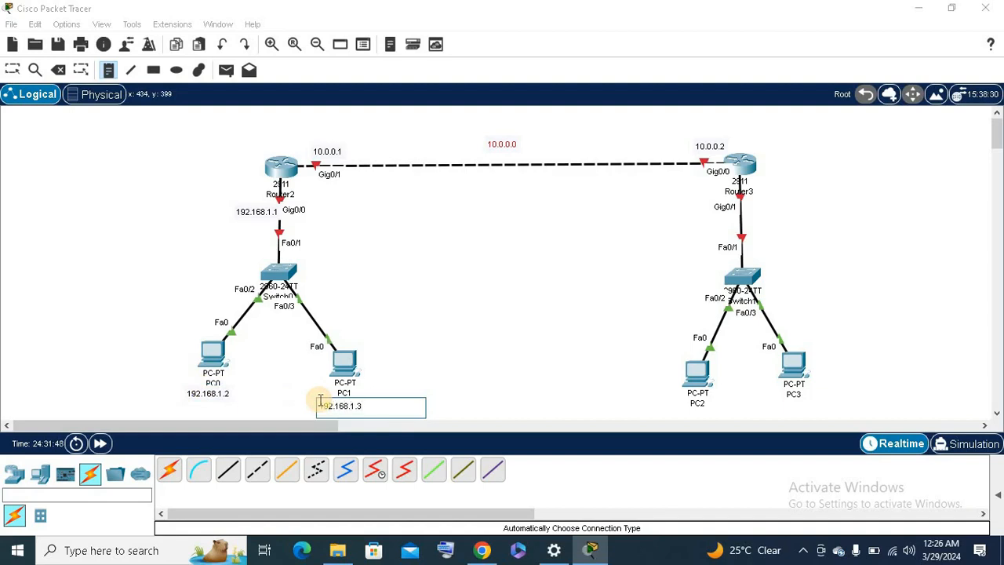
pyautogui.click(33, 101)
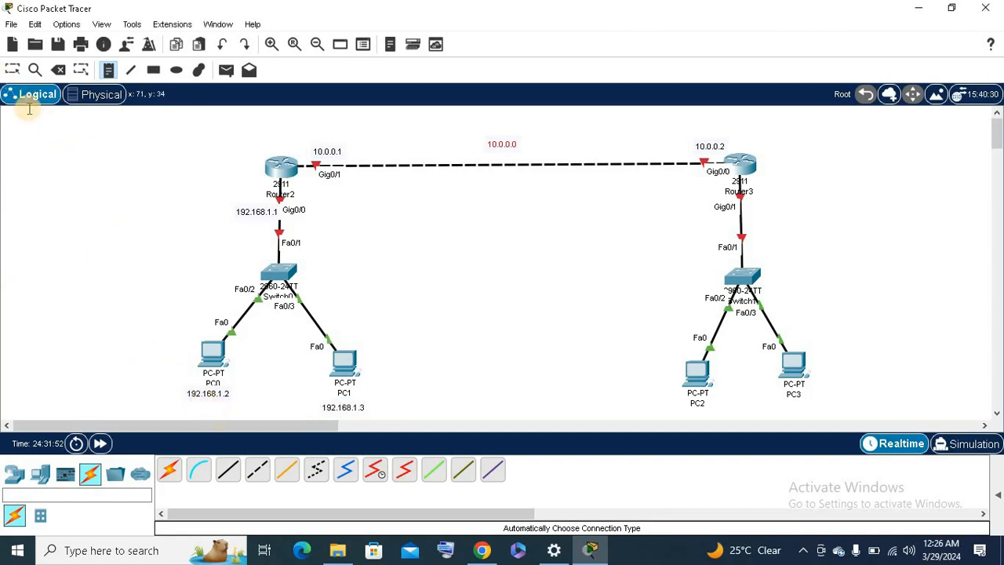
# Drag the 192.168.1.2, 192.168.1.3 and 192.168.1.1 notes next to their devices.
pyautogui.click(13, 70)
pyautogui.moveTo(211, 399); pyautogui.dragTo(208, 391)
pyautogui.click(356, 409)
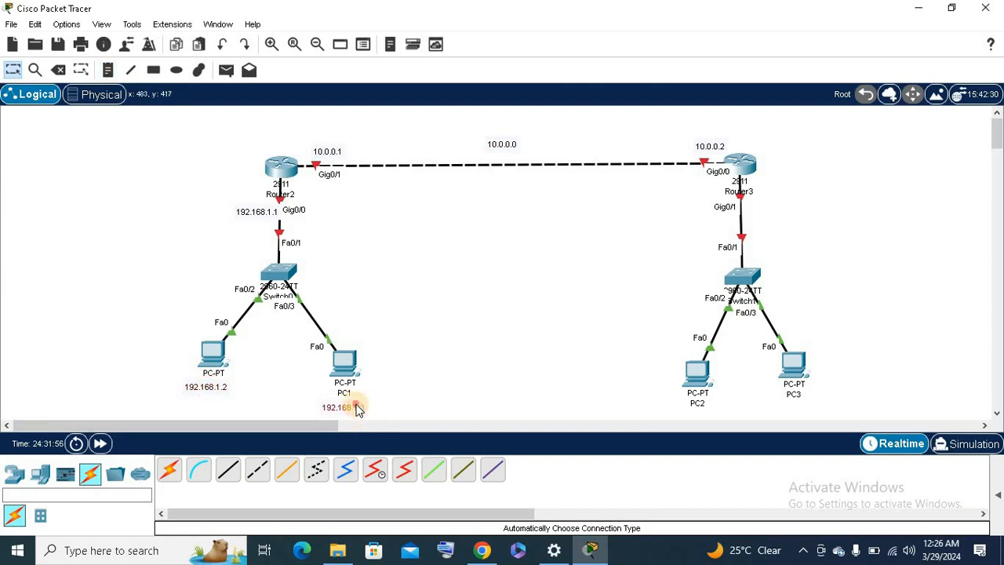
pyautogui.moveTo(357, 409); pyautogui.dragTo(357, 403)
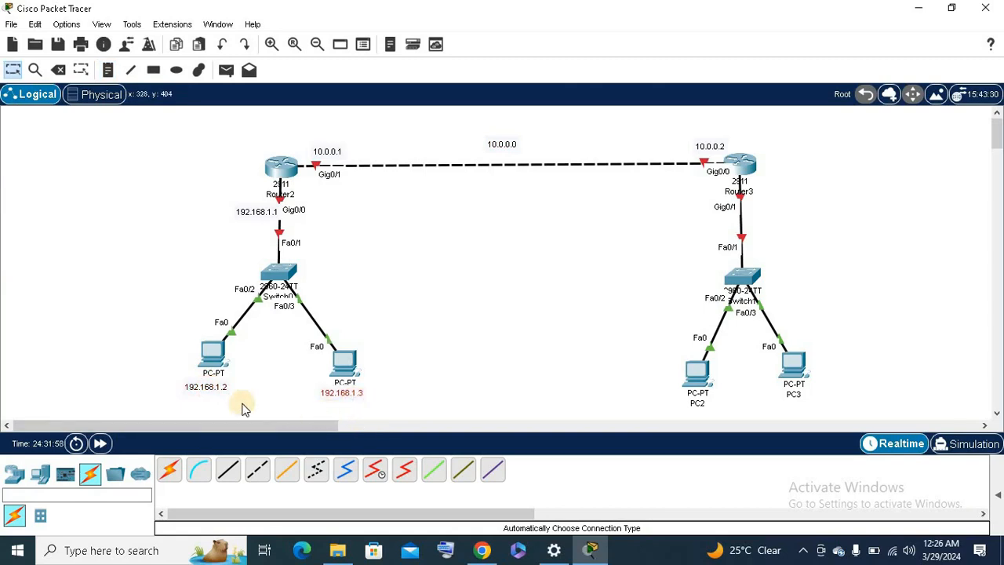
pyautogui.moveTo(272, 225); pyautogui.dragTo(250, 218)
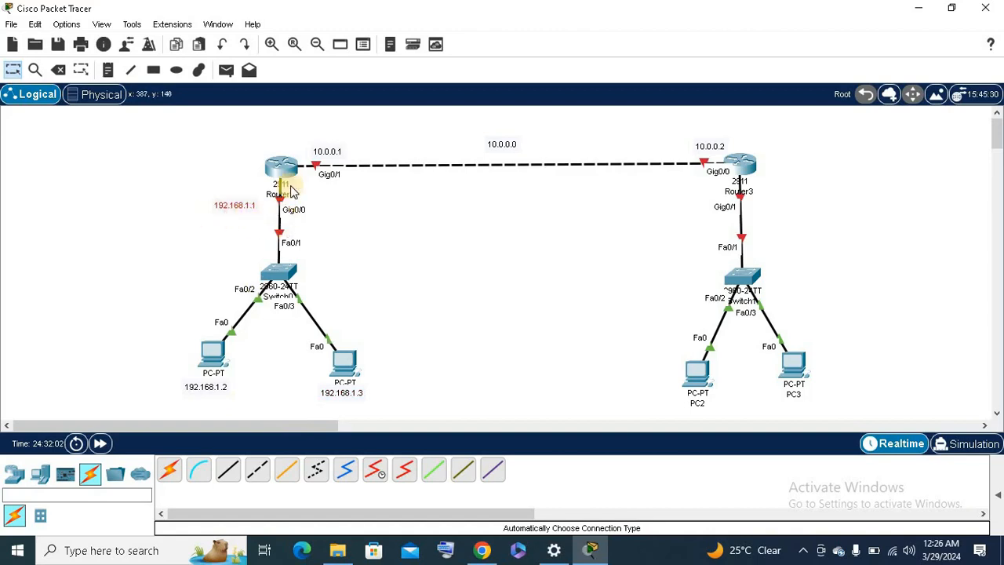
pyautogui.moveTo(244, 216); pyautogui.dragTo(254, 220)
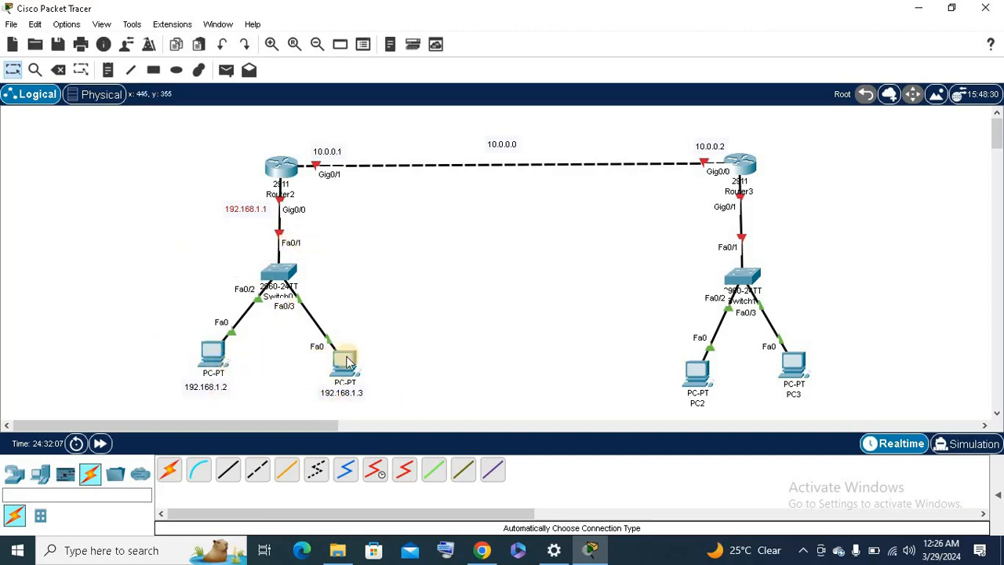
# Place and align notes 192.168.2.1 at Router3's Gig0/1, 192.168.2.2 under PC2, 192.168.2.3 under PC3.
pyautogui.click(107, 70)
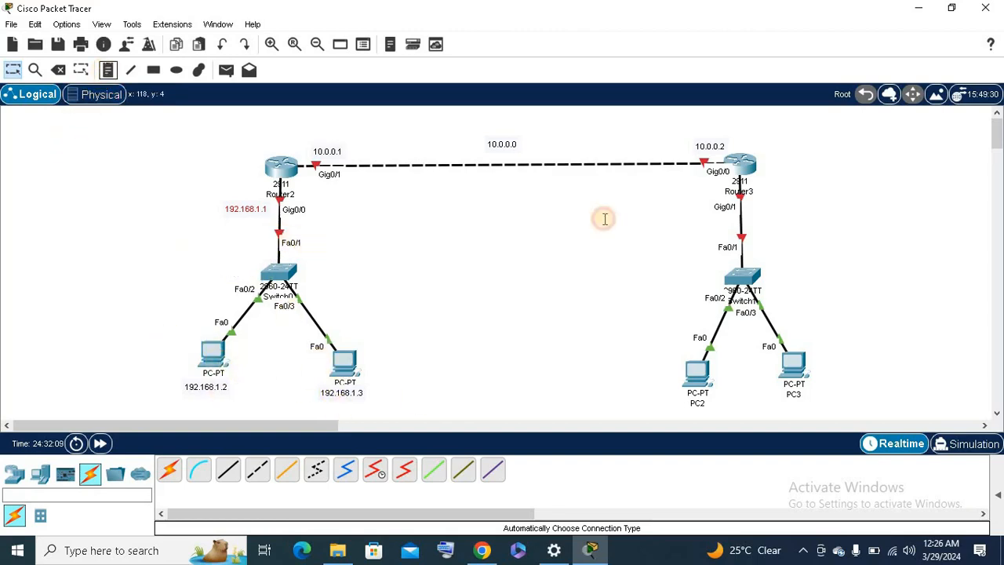
pyautogui.click(752, 208)
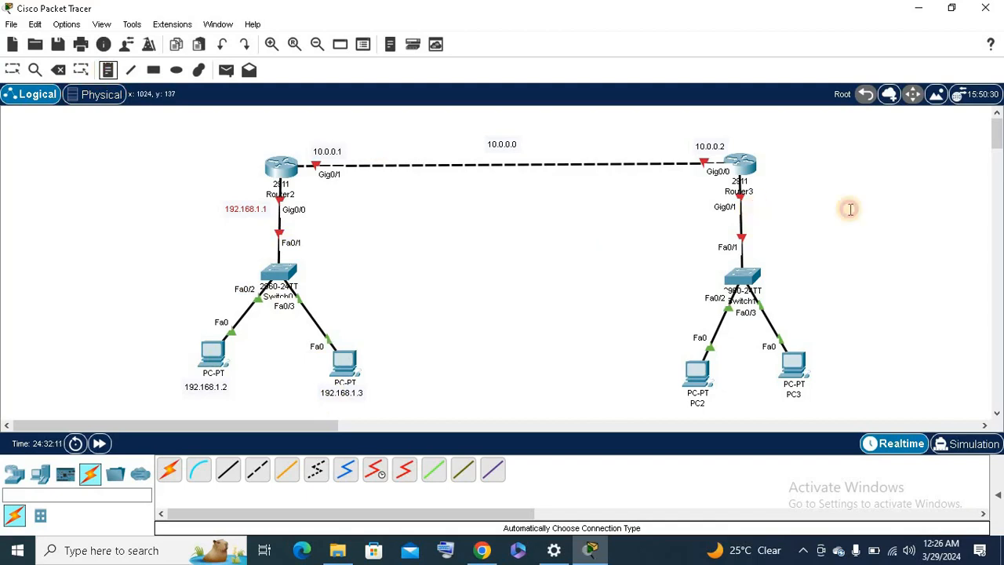
pyautogui.write('192.168.')
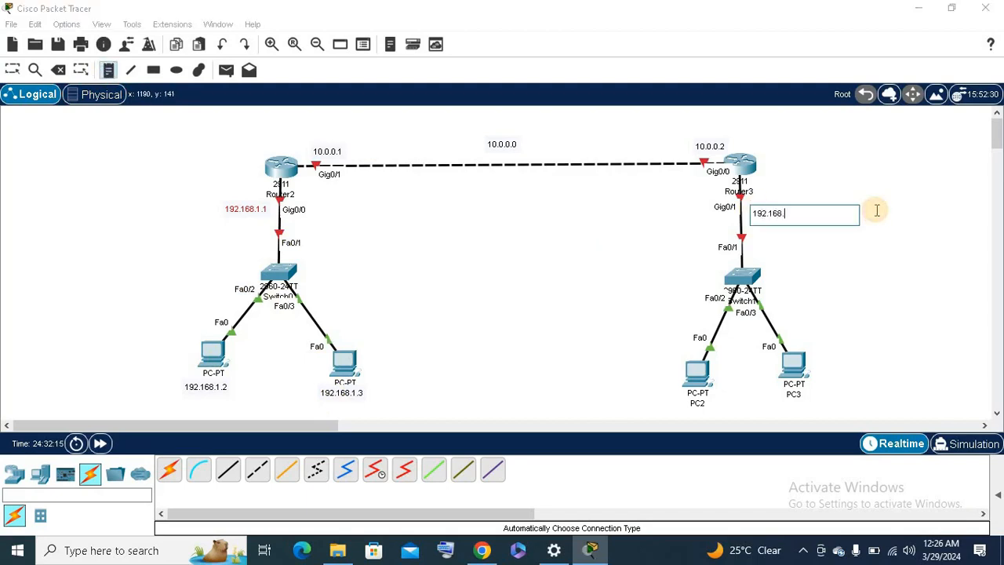
pyautogui.write('2.1')
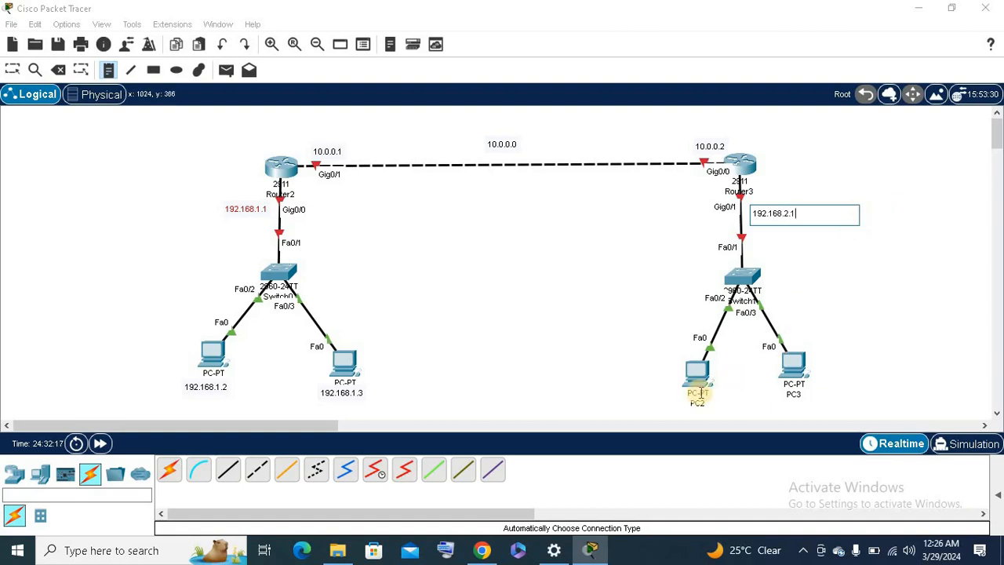
pyautogui.click(646, 392)
pyautogui.write('192.168.2.2')
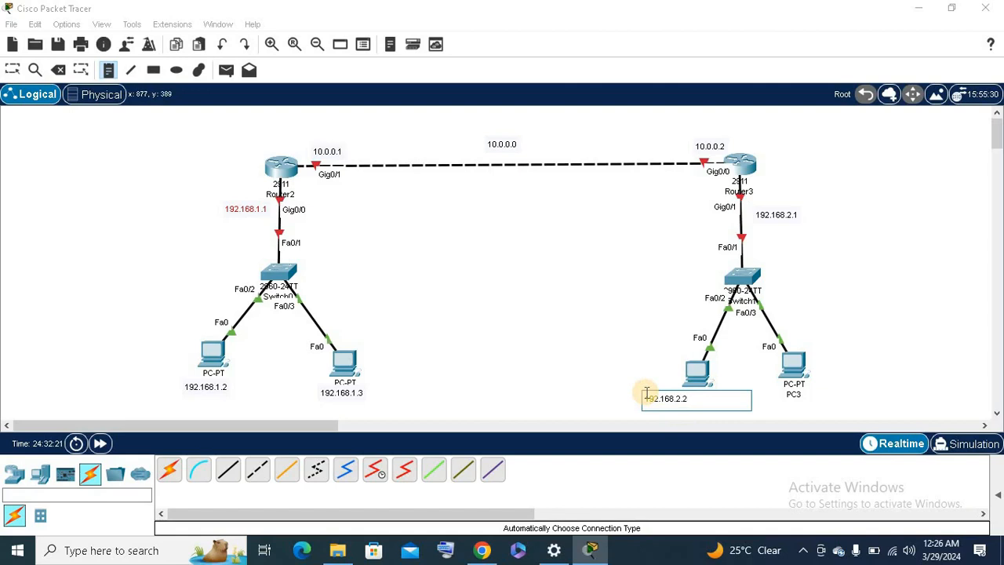
pyautogui.click(781, 399)
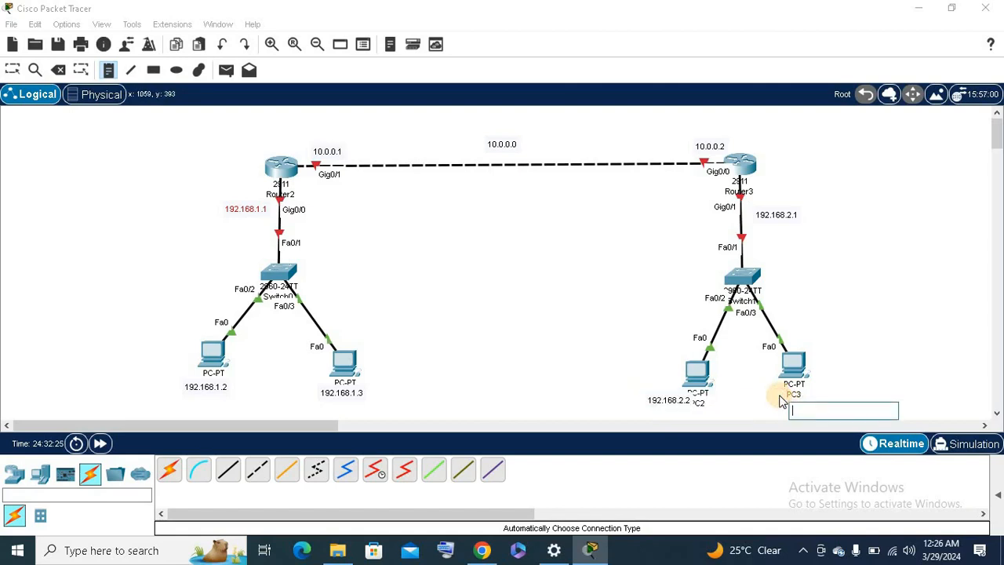
pyautogui.click(780, 396)
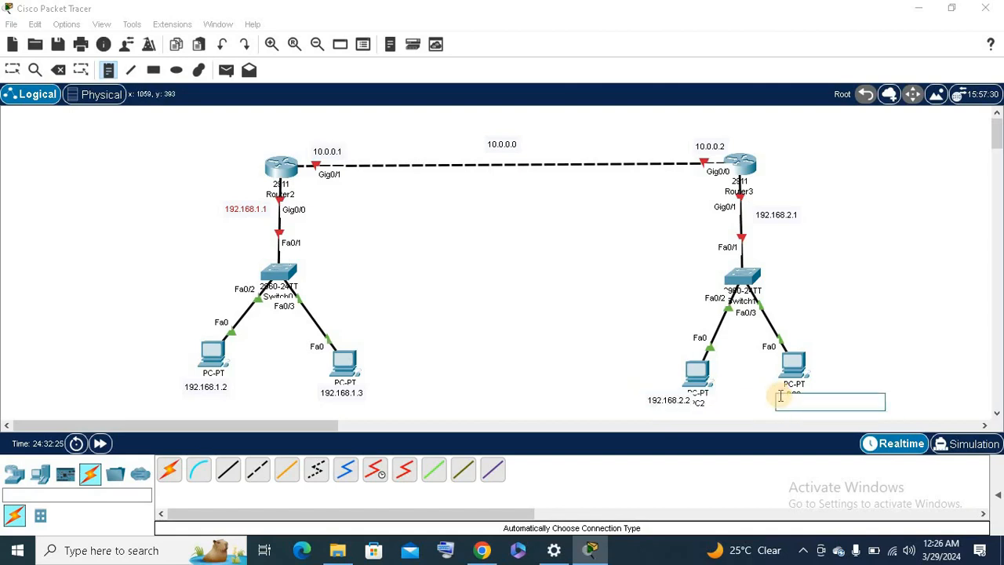
pyautogui.write('192.168.2.')
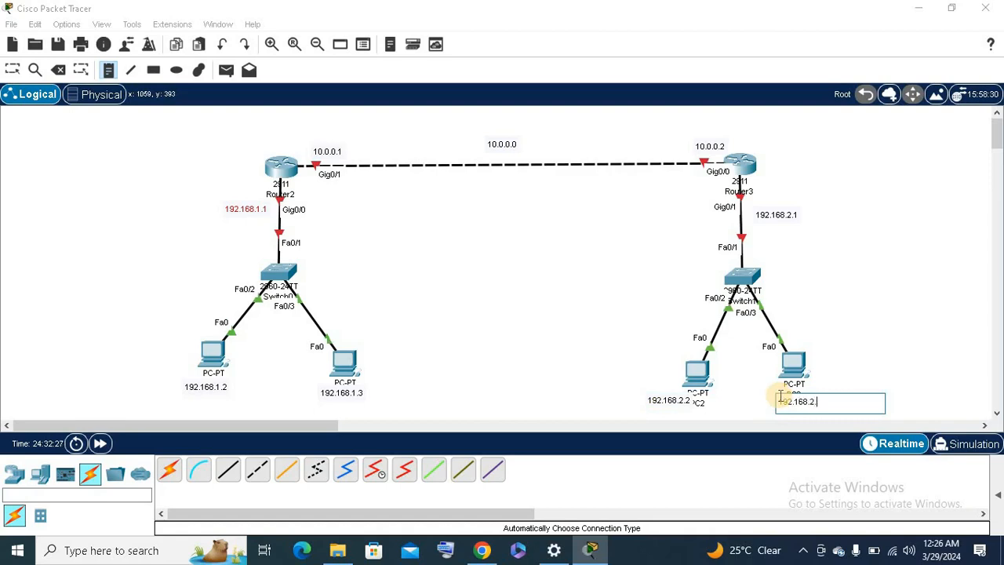
pyautogui.write('3')
pyautogui.click(12, 69)
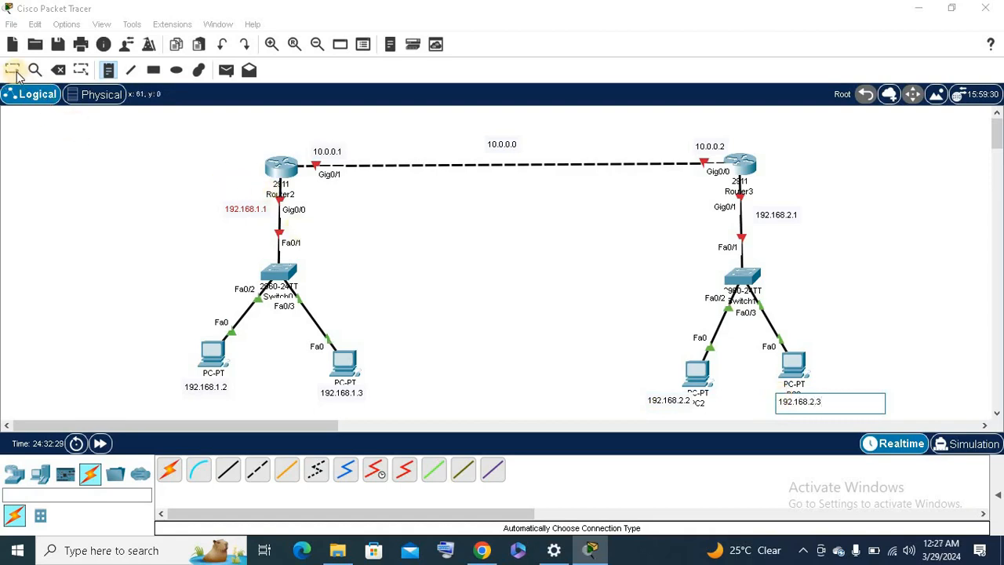
pyautogui.moveTo(668, 402); pyautogui.dragTo(690, 404)
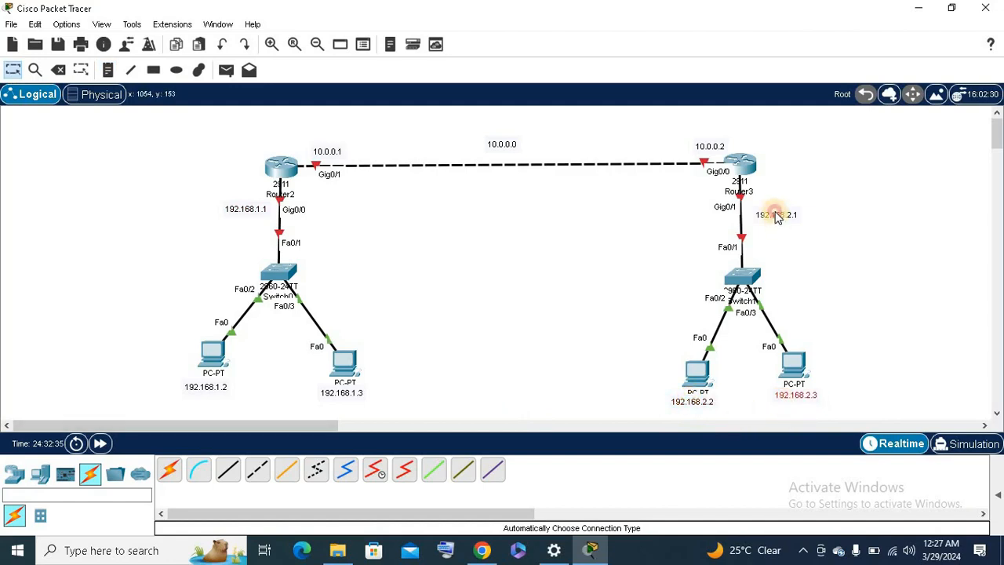
pyautogui.moveTo(773, 215)
pyautogui.mouseDown()
pyautogui.moveTo(774, 201)
pyautogui.moveTo(777, 215)
pyautogui.mouseUp()
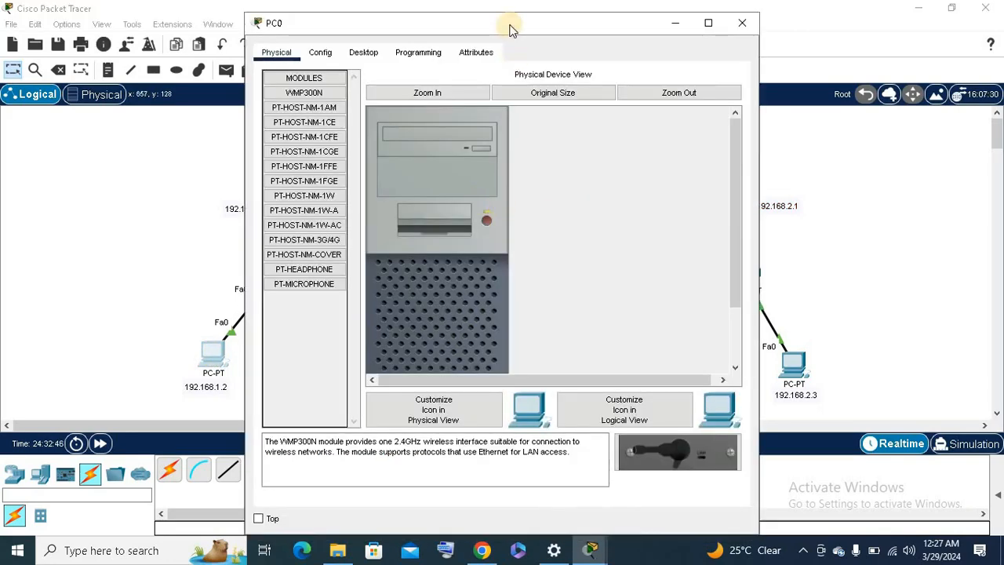
# Set PC0's static IP 192.168.1.2, mask 255.255.255.0 and gateway 192.168.1.1.
pyautogui.moveTo(642, 29); pyautogui.dragTo(775, 30)
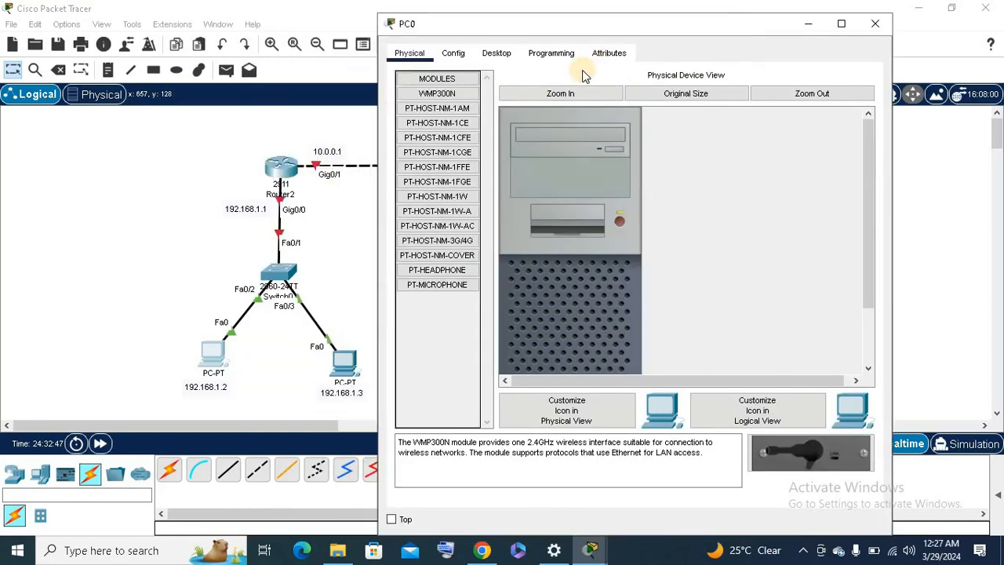
pyautogui.click(496, 54)
pyautogui.click(440, 120)
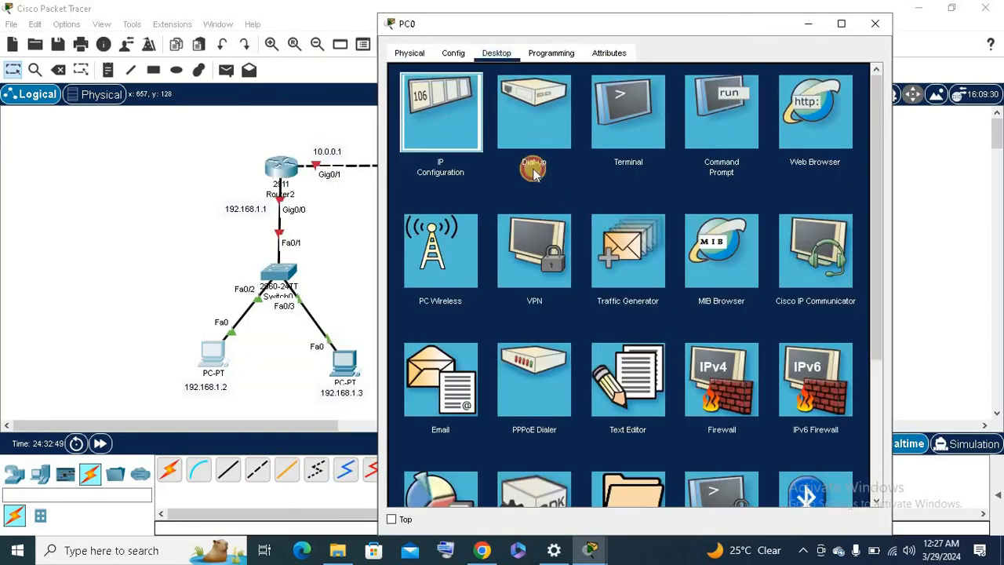
pyautogui.click(616, 155)
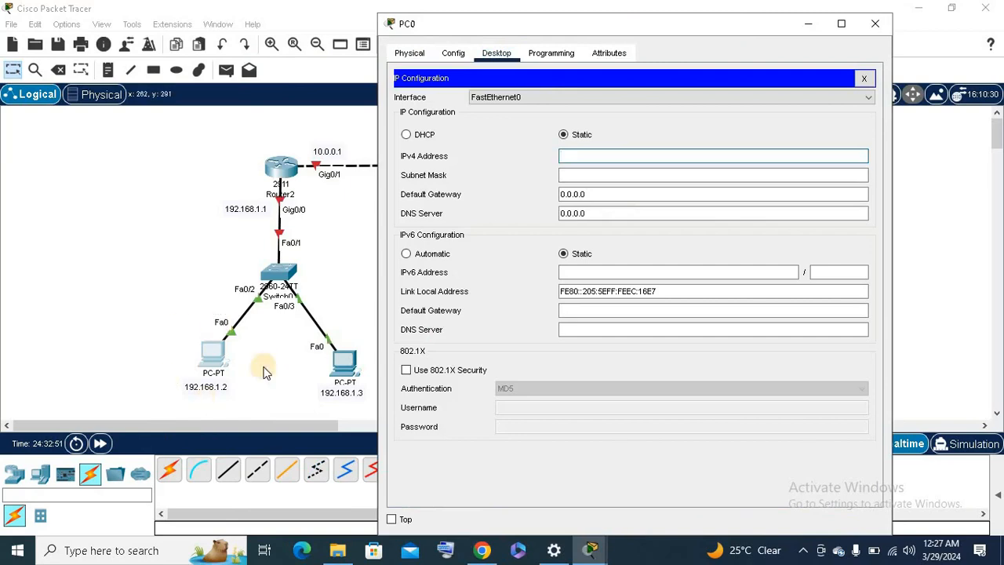
pyautogui.click(582, 176)
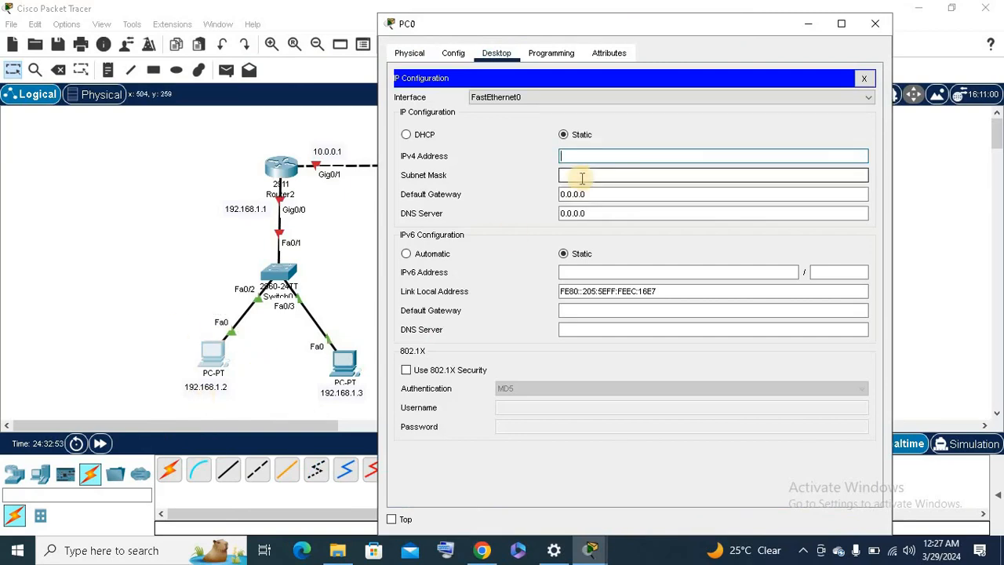
pyautogui.write('192.168.1.2')
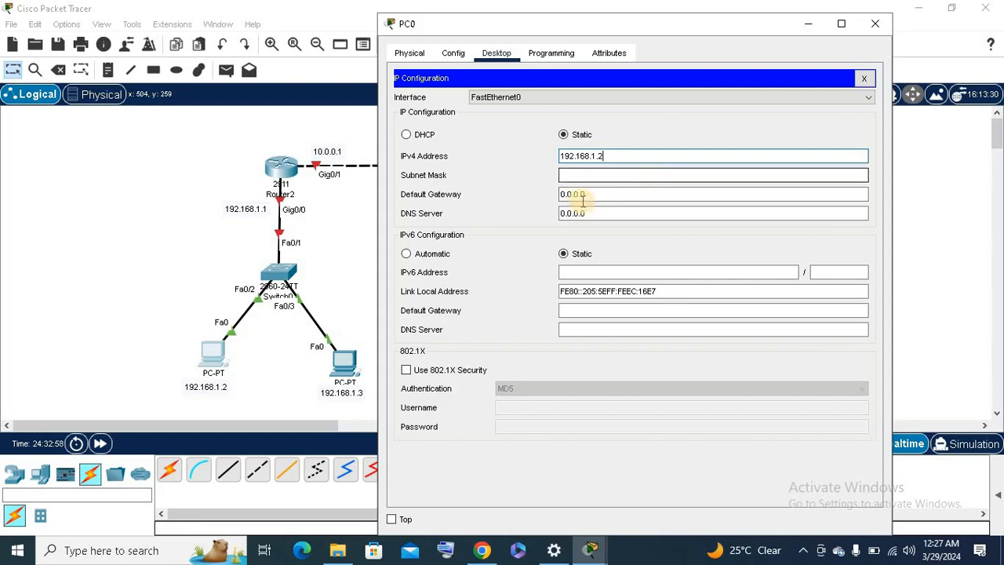
pyautogui.press('Tab')
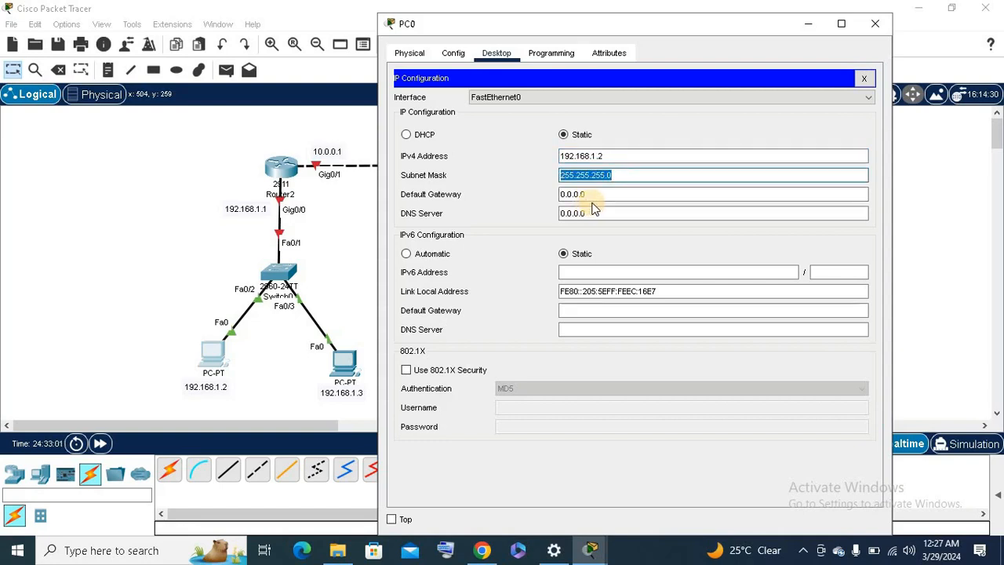
pyautogui.press('Tab')
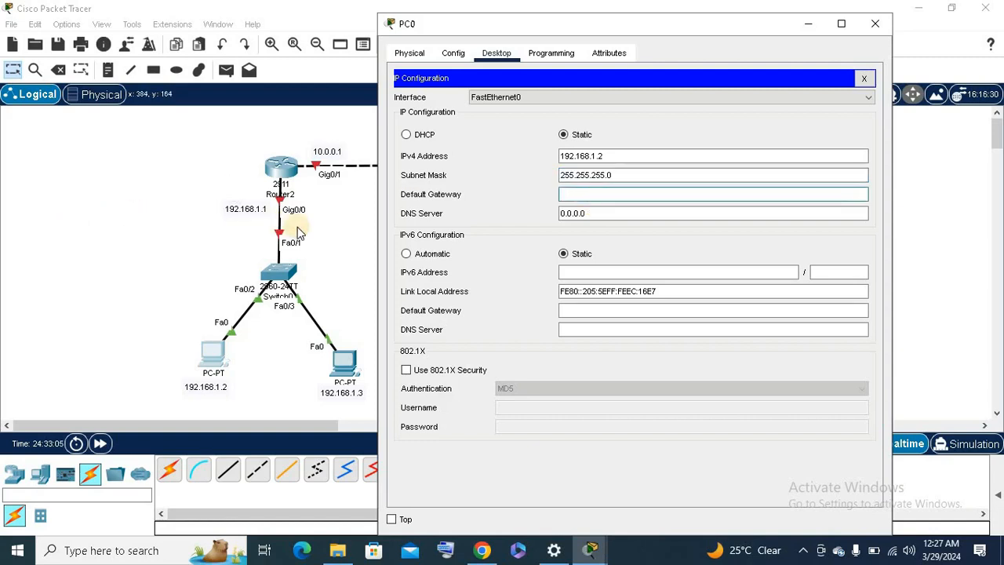
pyautogui.write('19')
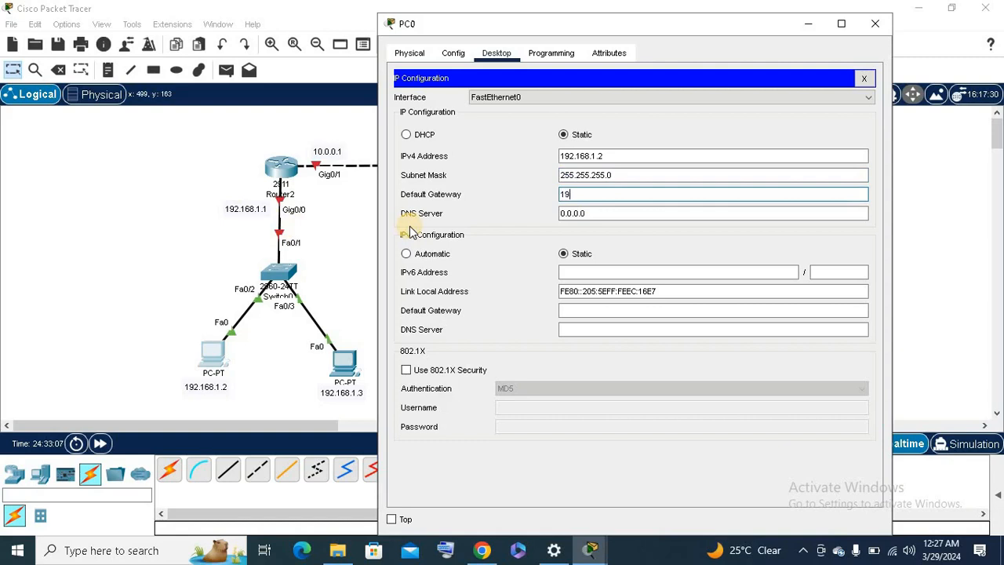
pyautogui.write('2.168.1.1')
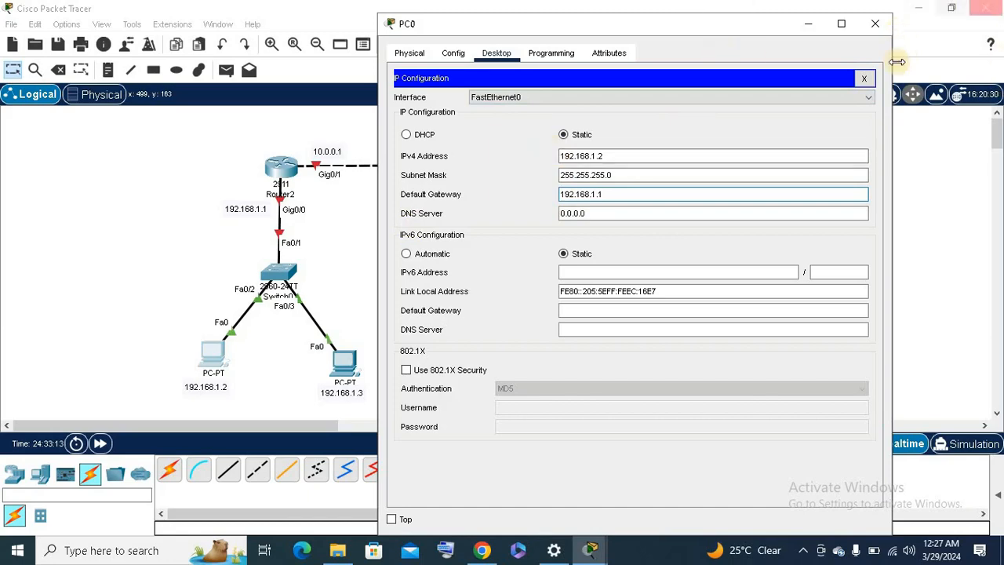
# Close PC0's configuration windows and bring up PC1's settings.
pyautogui.click(863, 82)
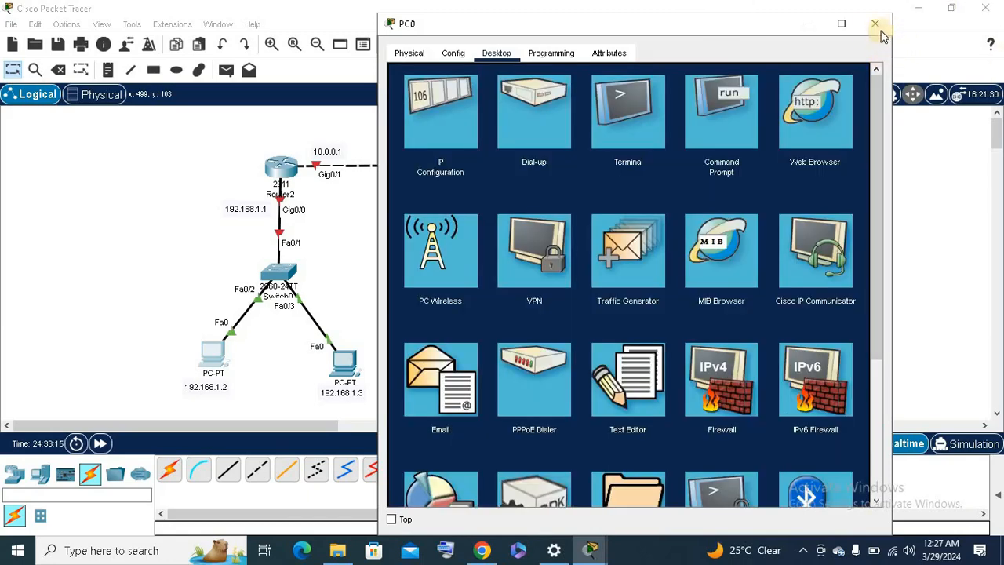
pyautogui.click(875, 23)
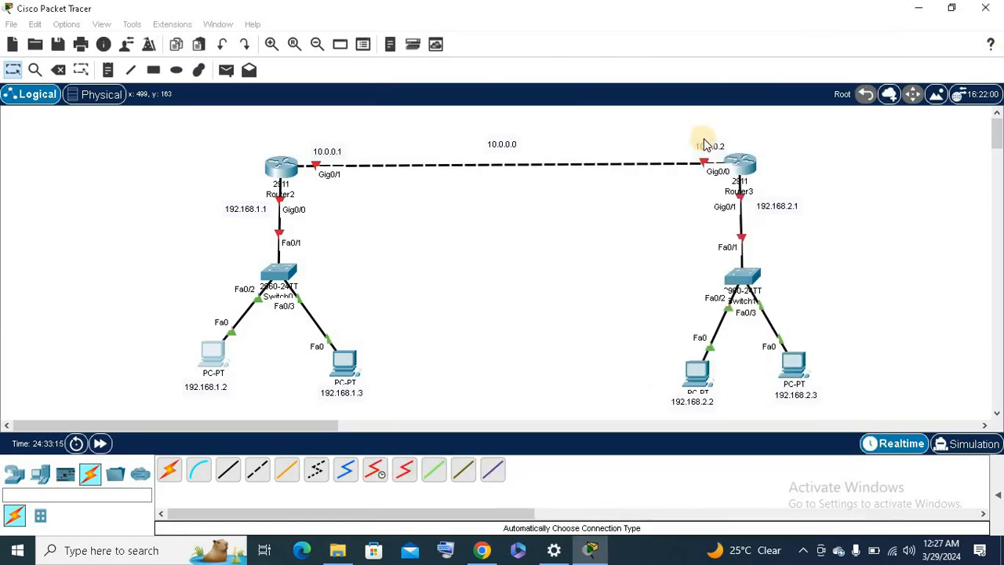
pyautogui.click(349, 375)
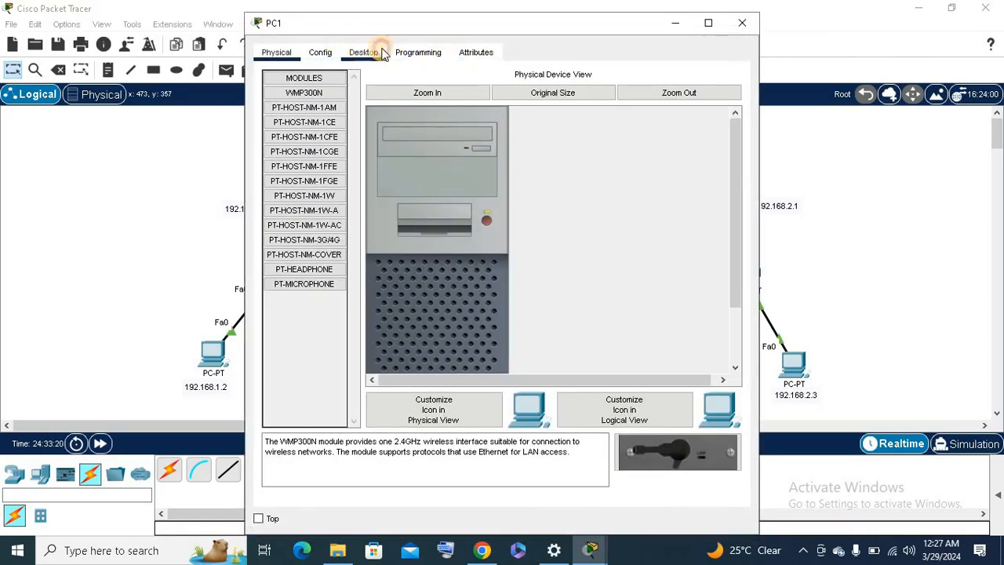
# Give PC1 IP 192.168.1.3 with mask 255.255.255.0 and gateway 192.168.1.1, then close its window.
pyautogui.click(363, 53)
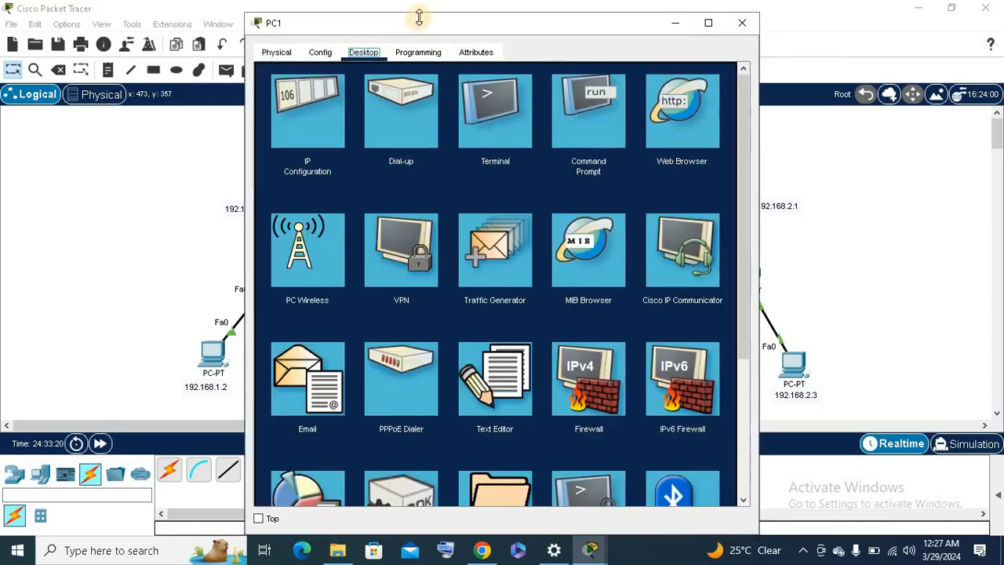
pyautogui.moveTo(625, 28); pyautogui.dragTo(701, 69)
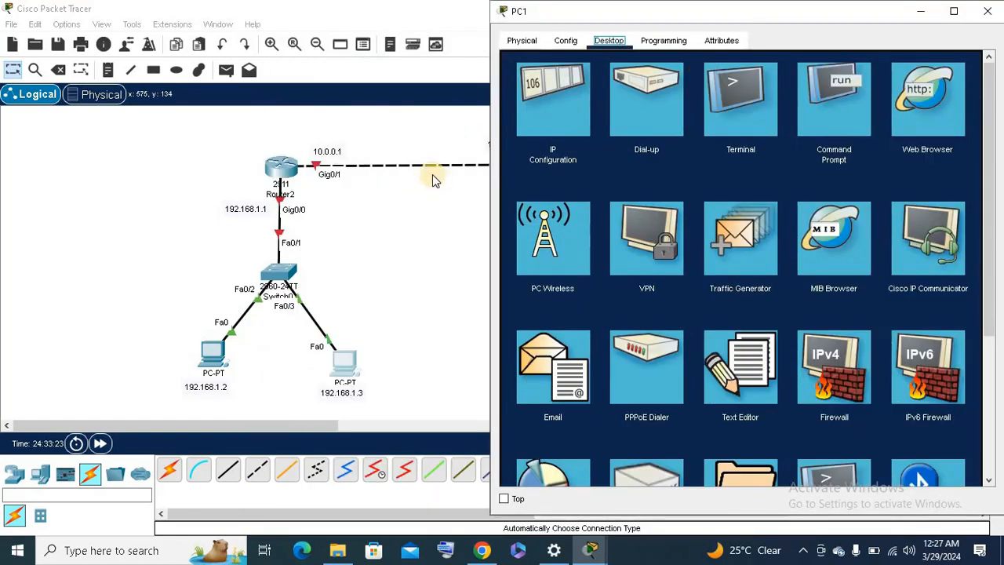
pyautogui.click(542, 141)
pyautogui.click(708, 148)
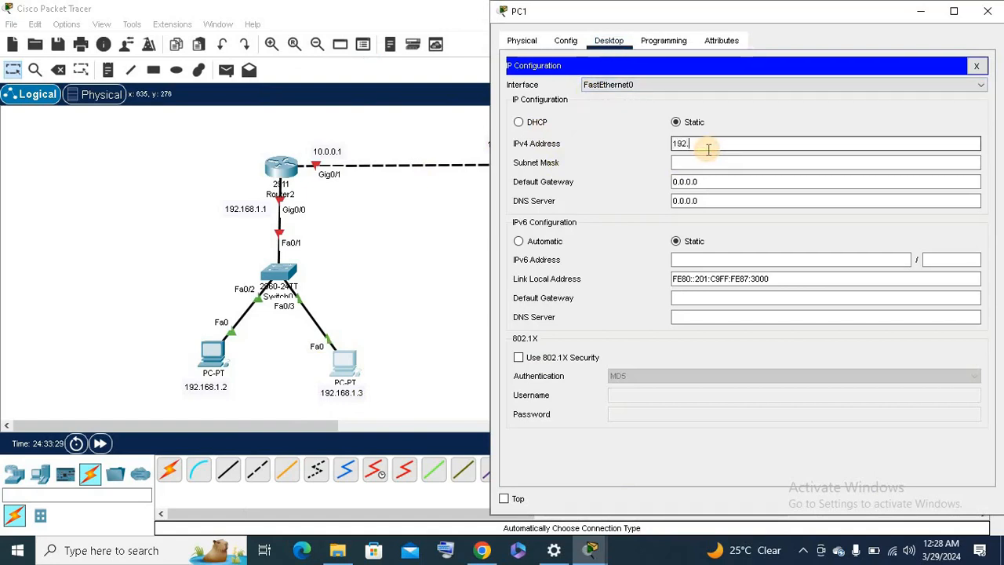
pyautogui.write('192.168')
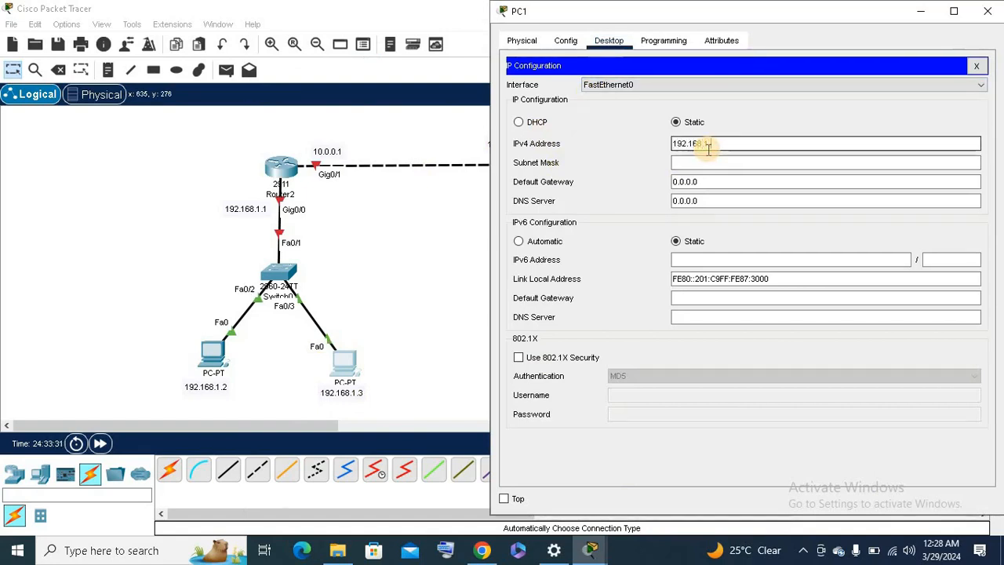
pyautogui.write('.1.3')
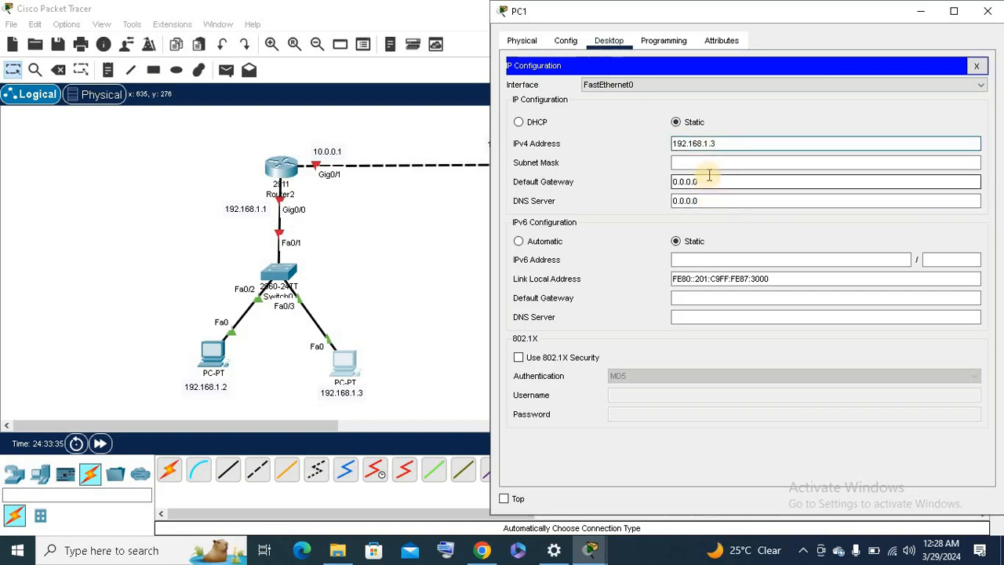
pyautogui.press('Tab')
pyautogui.press('Tab')
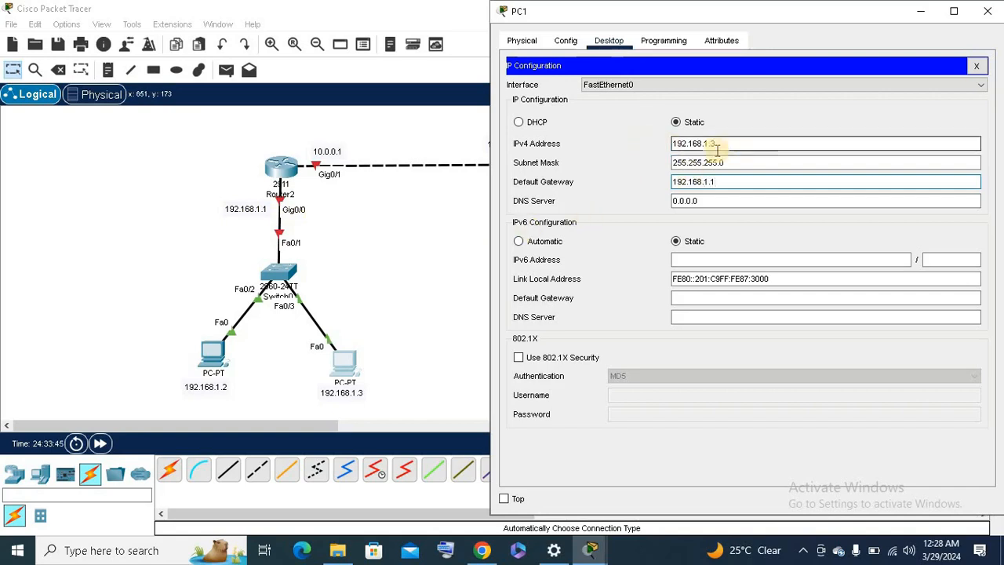
pyautogui.click(977, 70)
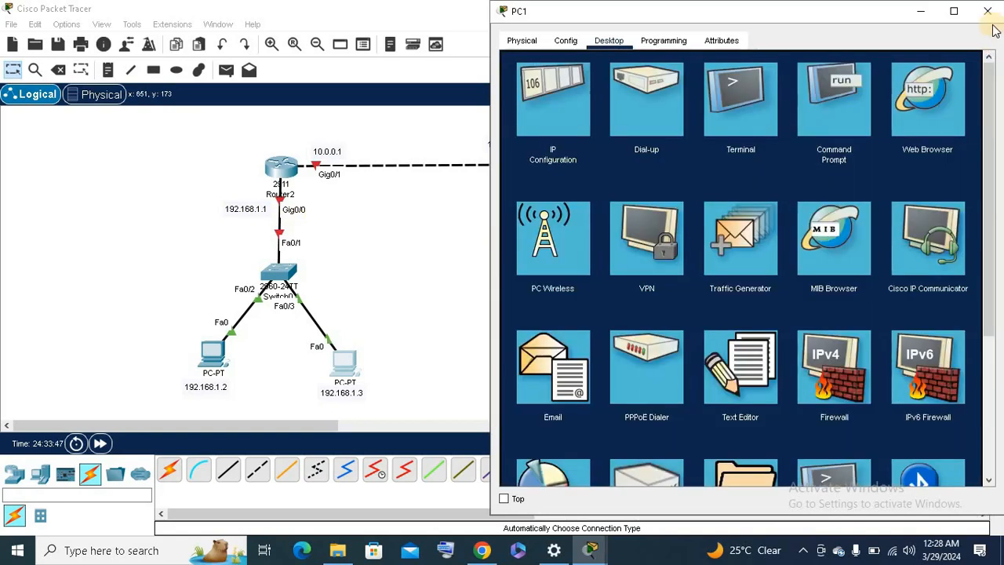
pyautogui.click(990, 14)
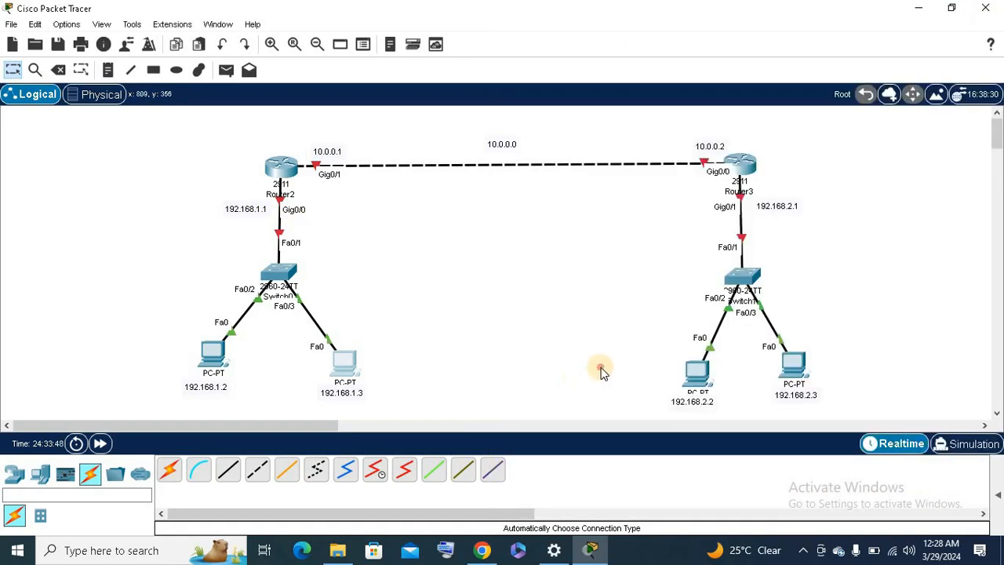
# Configure PC2 with IP 192.168.2.2, mask 255.255.255.0 and gateway 192.168.2.1, then close its window.
pyautogui.click(691, 373)
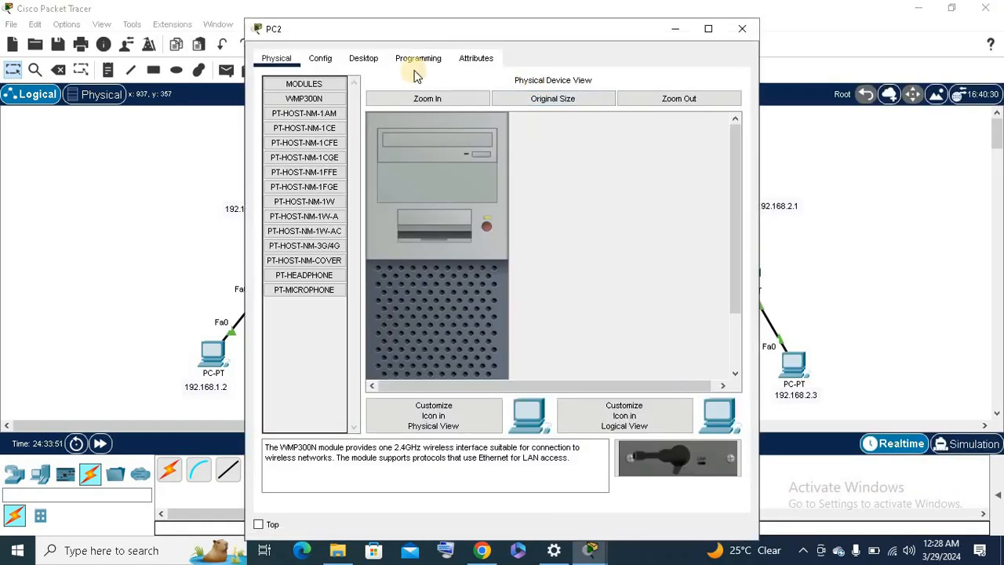
pyautogui.click(363, 59)
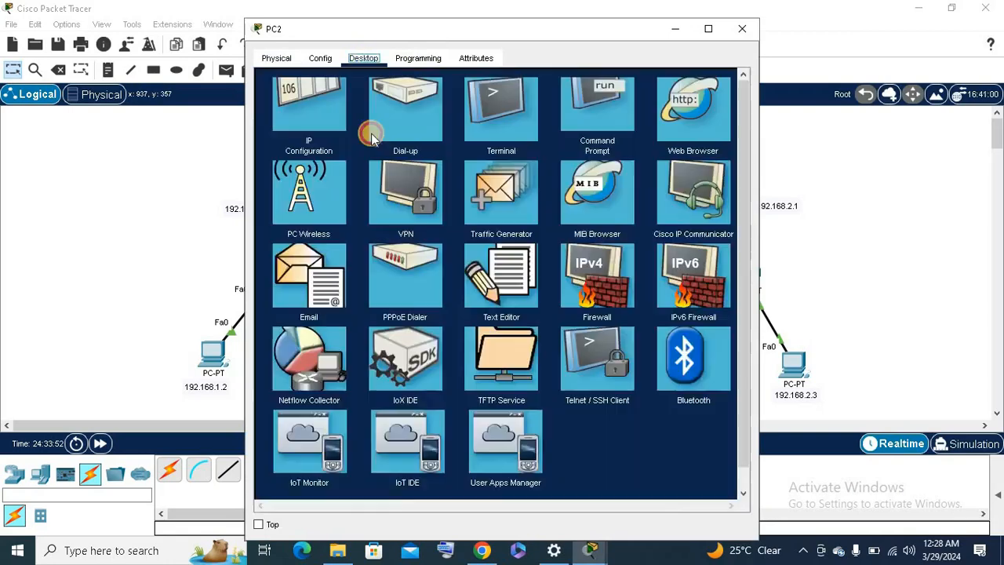
pyautogui.click(314, 135)
pyautogui.moveTo(548, 31)
pyautogui.mouseDown()
pyautogui.moveTo(263, 34)
pyautogui.moveTo(436, 1)
pyautogui.moveTo(451, 32)
pyautogui.moveTo(388, 14)
pyautogui.mouseUp()
pyautogui.click(471, 26)
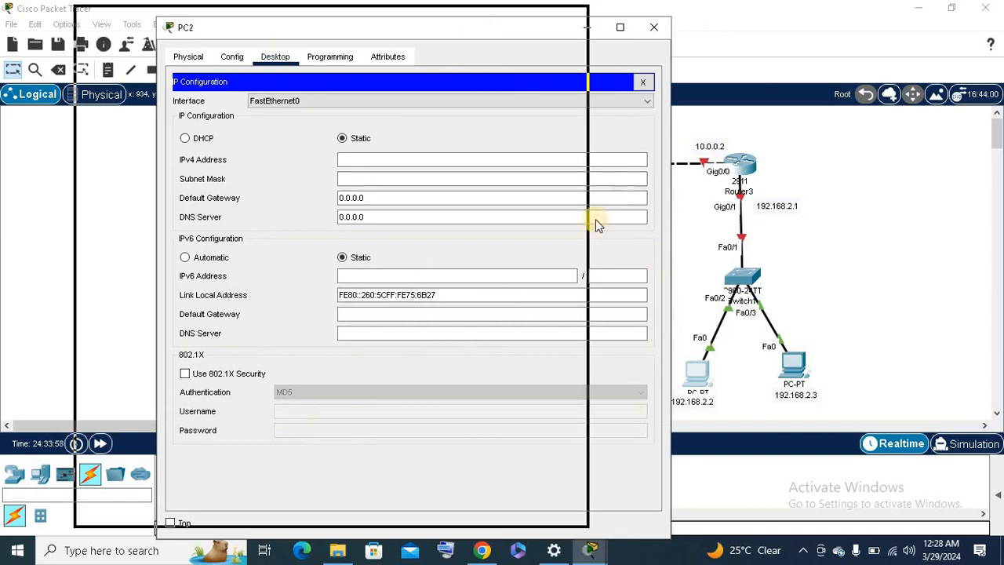
pyautogui.click(374, 149)
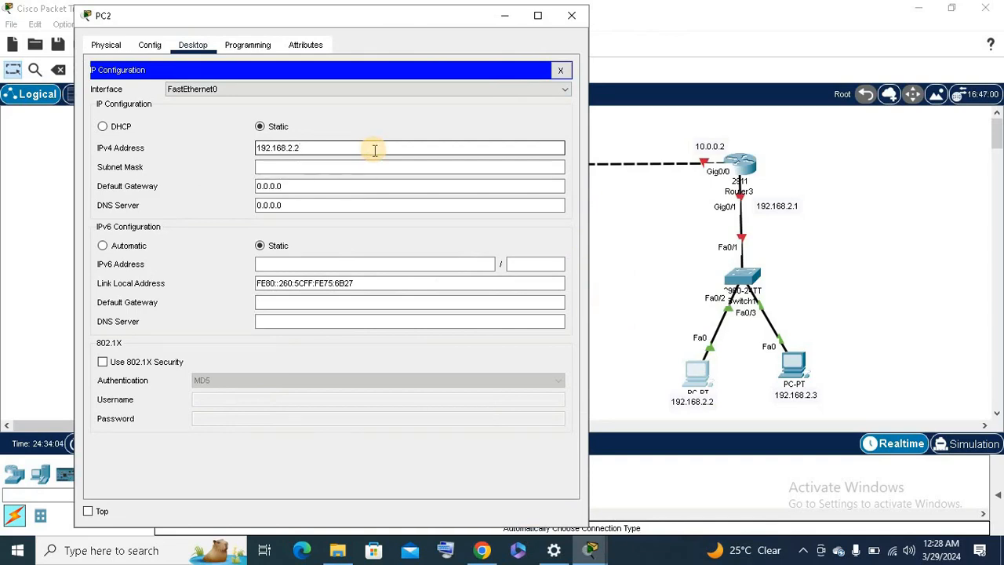
pyautogui.click(374, 165)
pyautogui.press('Tab')
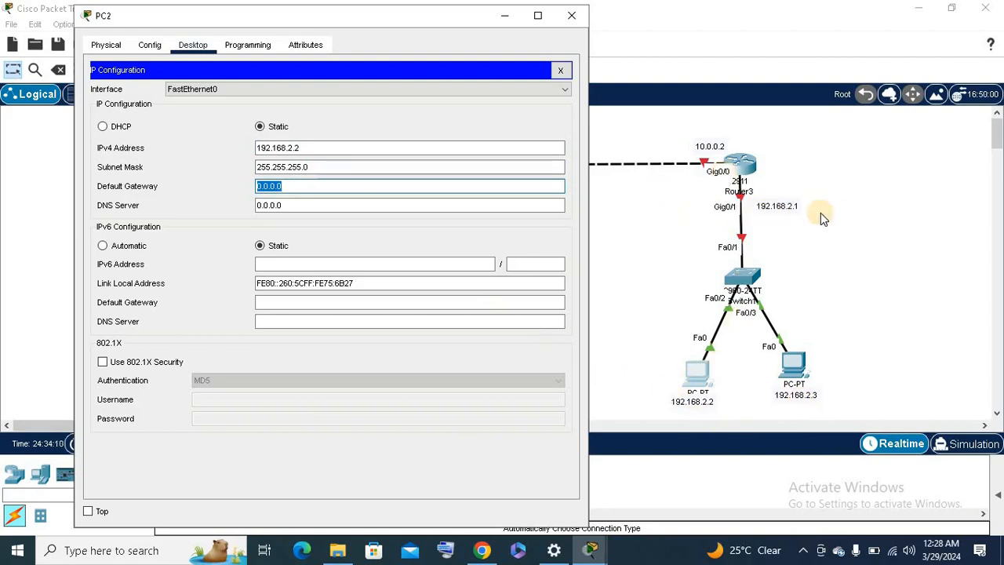
pyautogui.write('192.168.2.1')
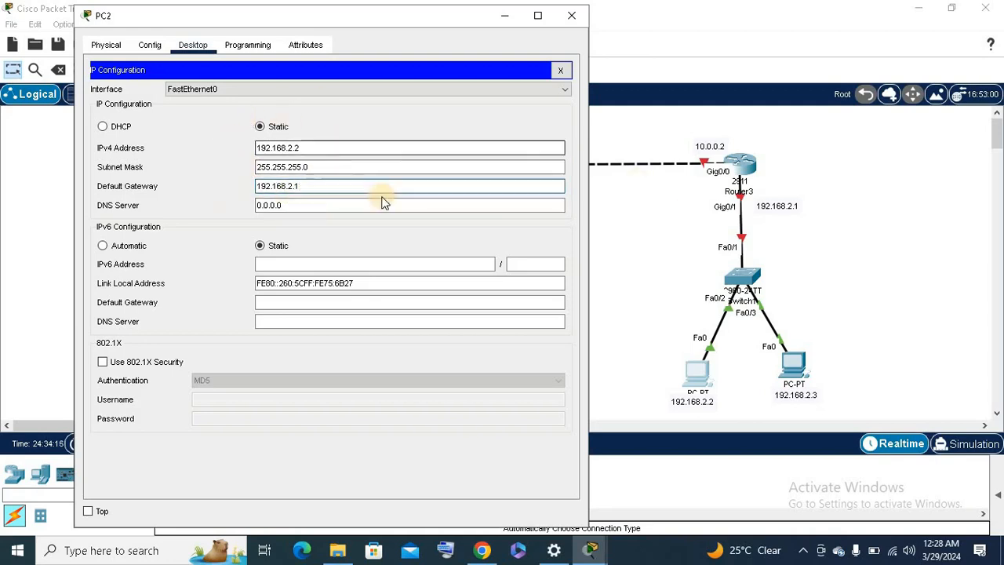
pyautogui.click(560, 71)
pyautogui.click(572, 16)
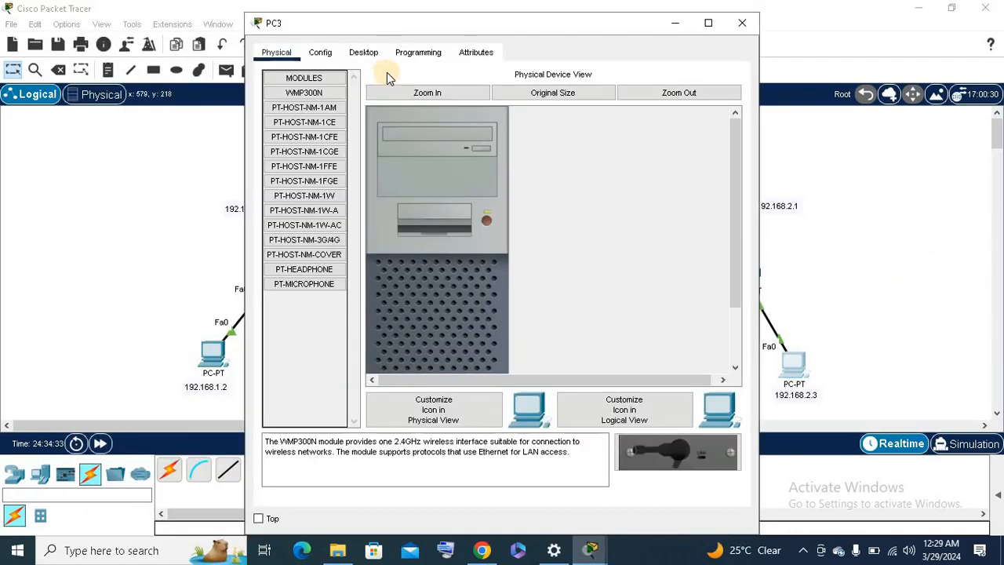
# Enter PC3's IP 192.168.2.3, accept mask 255.255.255.0, set gateway 192.168.2.1, and close the panel.
pyautogui.click(363, 52)
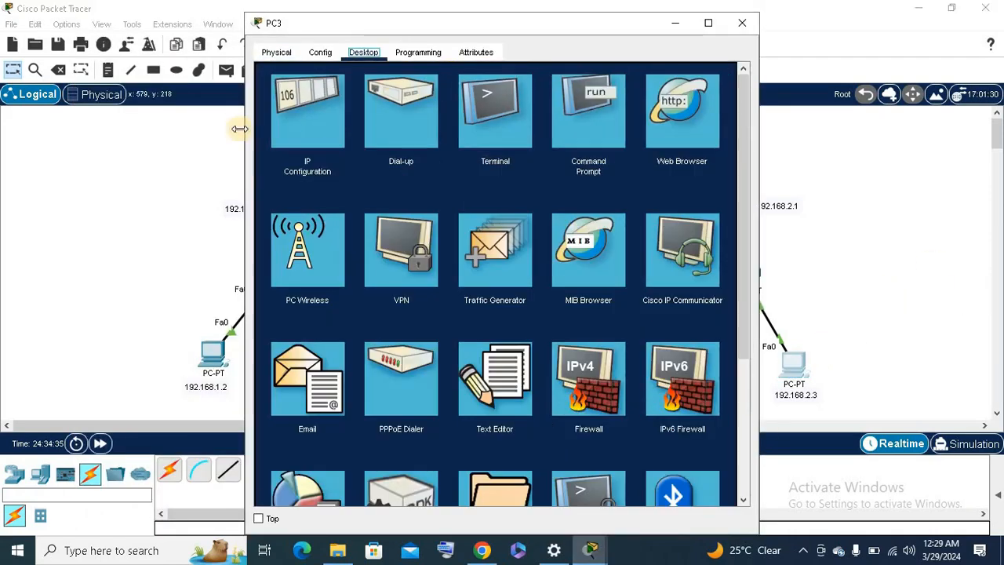
pyautogui.click(307, 125)
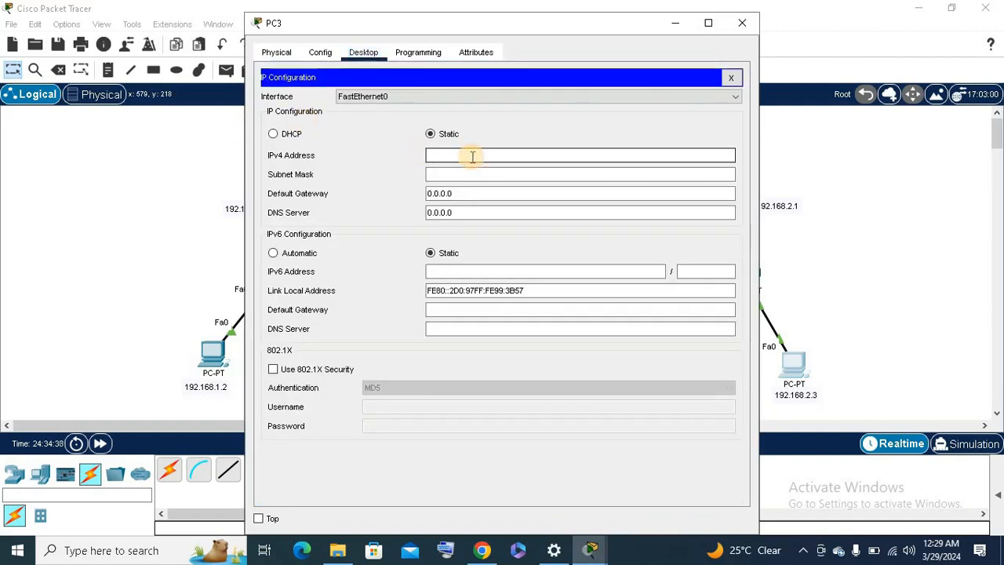
pyautogui.write('192.168.2.3')
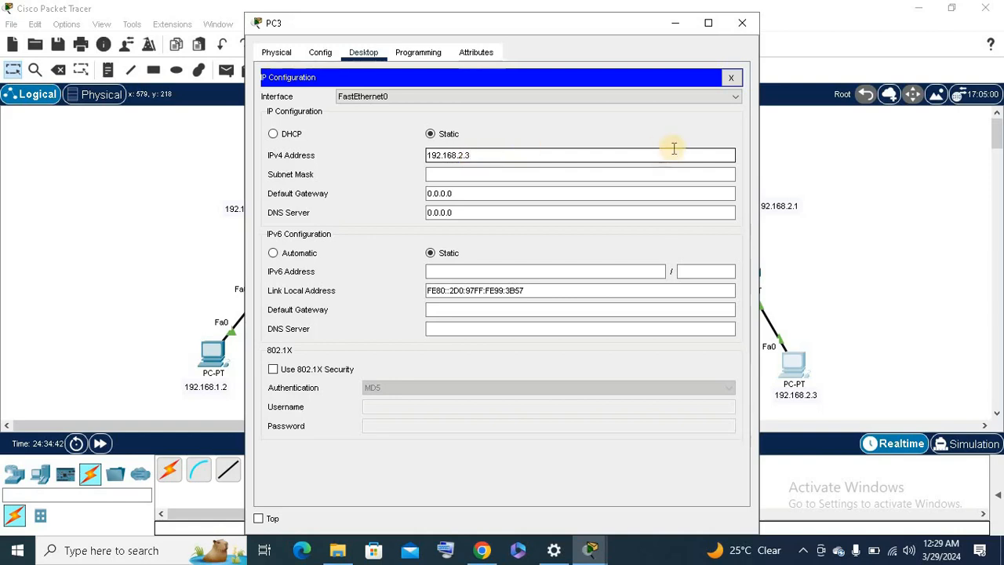
pyautogui.press('Tab')
pyautogui.press('Tab')
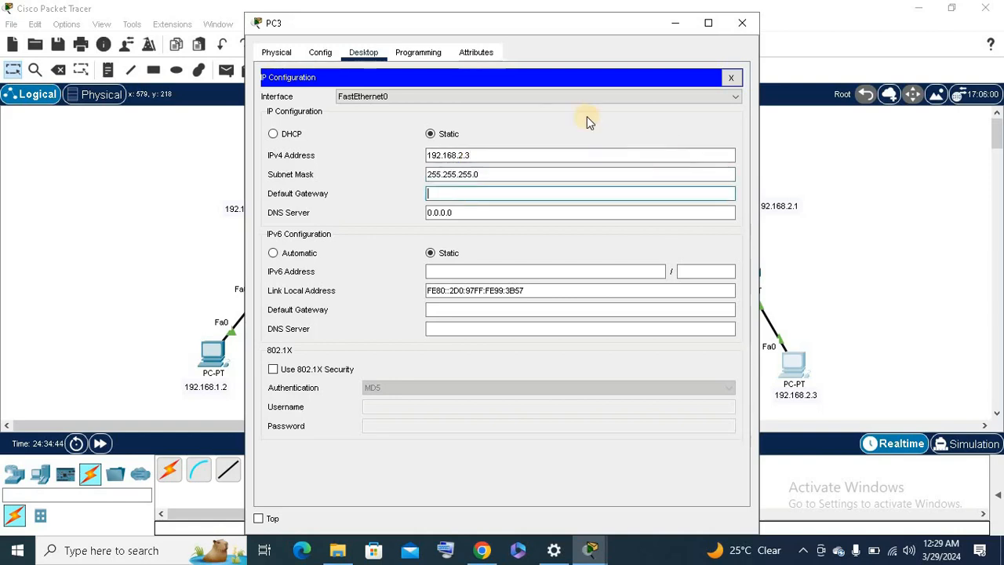
pyautogui.moveTo(575, 23); pyautogui.dragTo(410, 25)
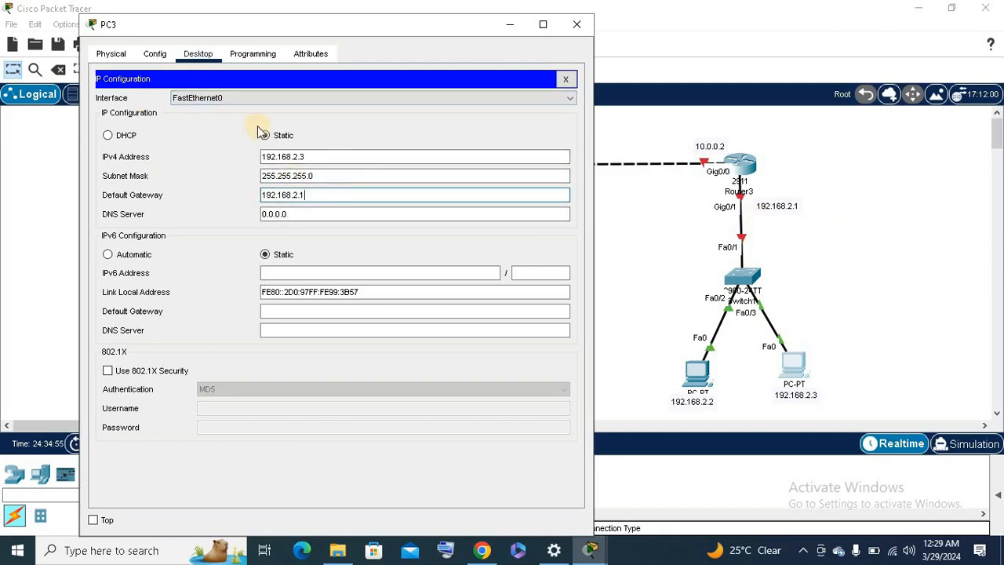
pyautogui.click(564, 79)
# Close PC3's window and review the addressing info of PC1, PC0, PC2 and PC3.
pyautogui.click(576, 25)
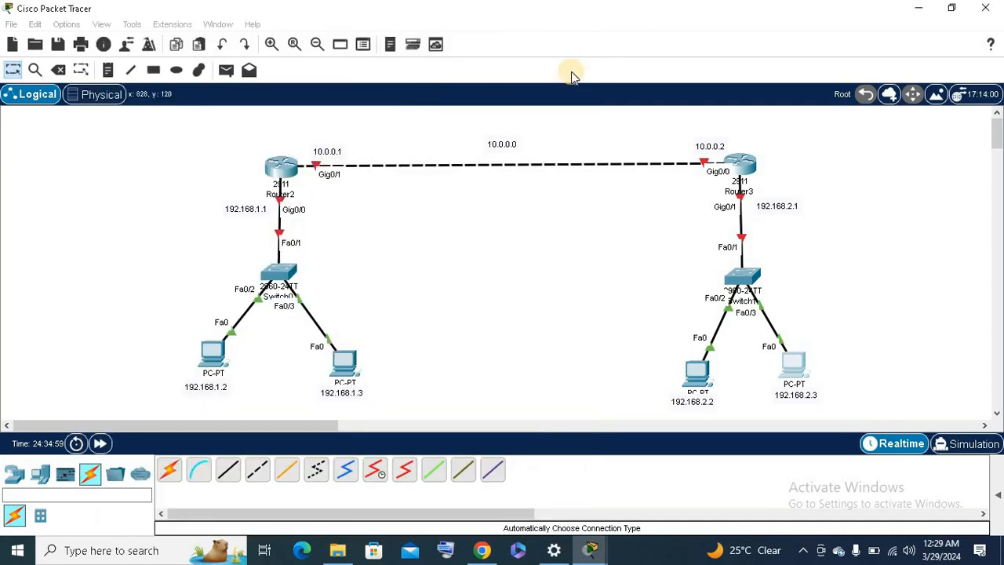
pyautogui.click(553, 296)
pyautogui.click(348, 372)
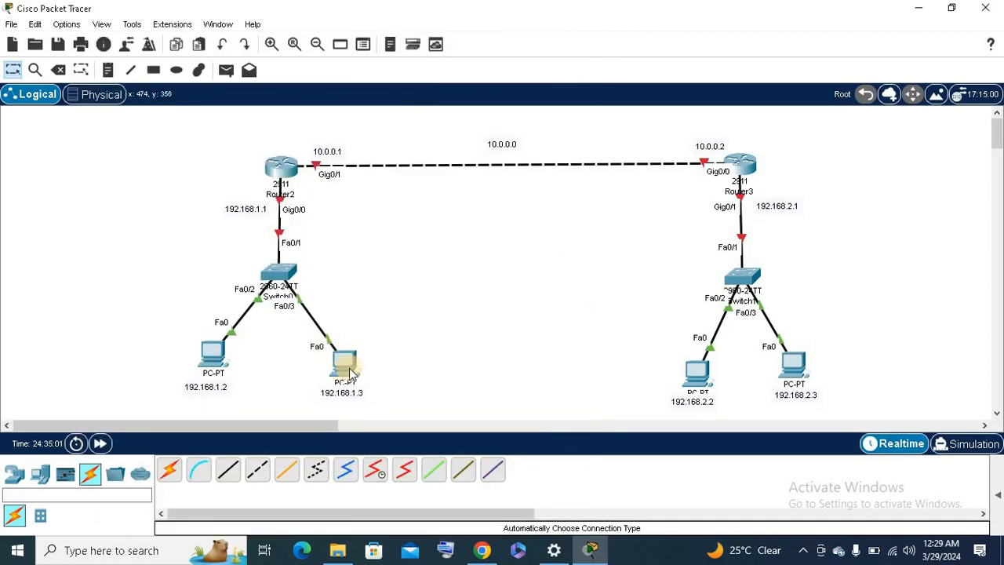
pyautogui.moveTo(349, 372)
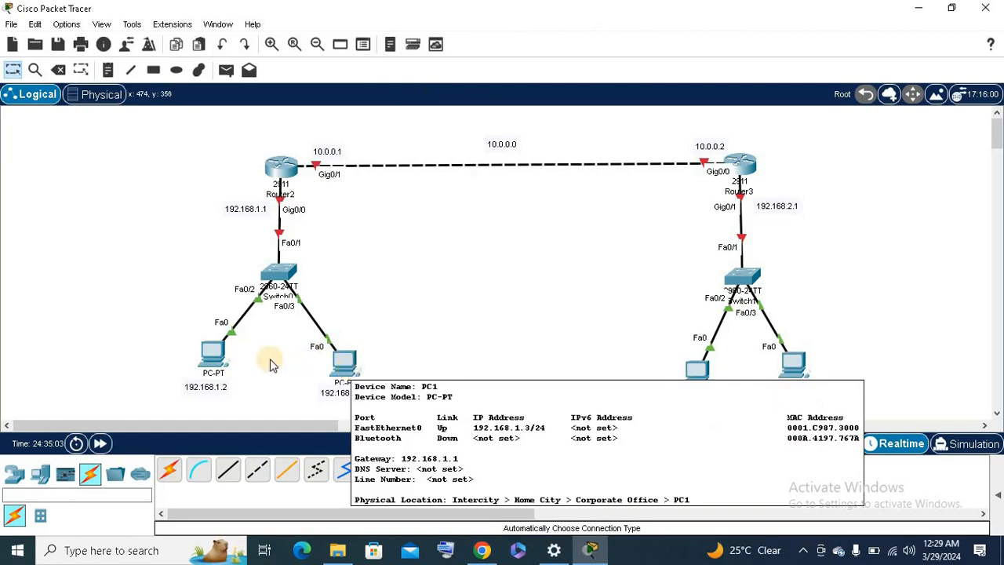
pyautogui.moveTo(217, 350)
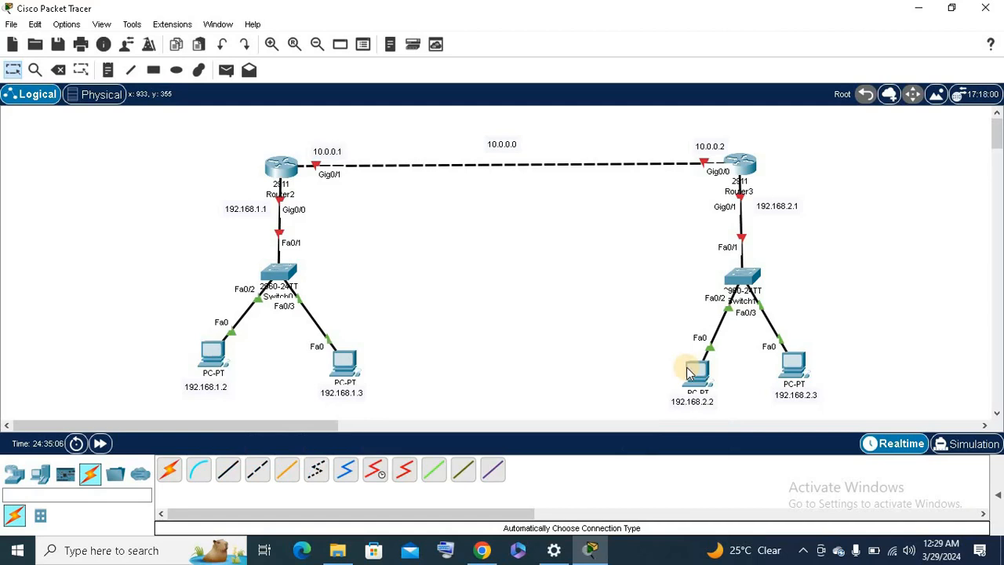
pyautogui.moveTo(688, 372)
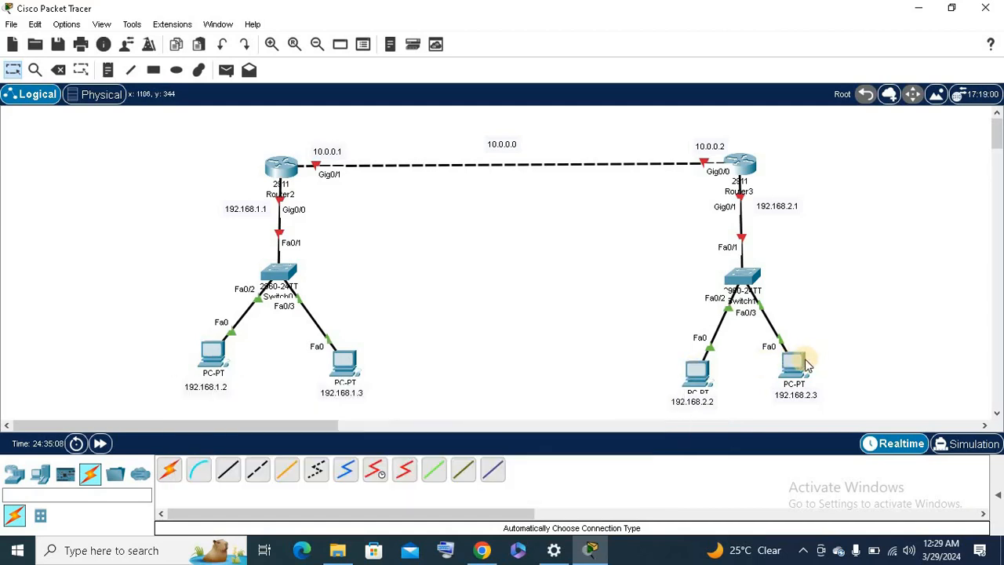
pyautogui.moveTo(801, 366)
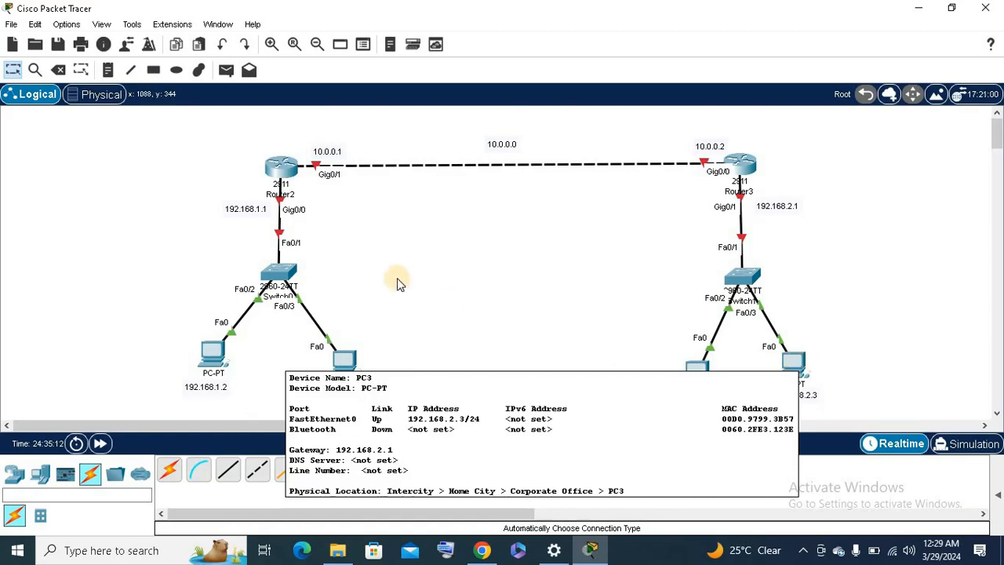
# Assign Router2's GigabitEthernet0/1 IP 10.0.0.1, mask 255.0.0.0, and switch the port on.
pyautogui.click(284, 165)
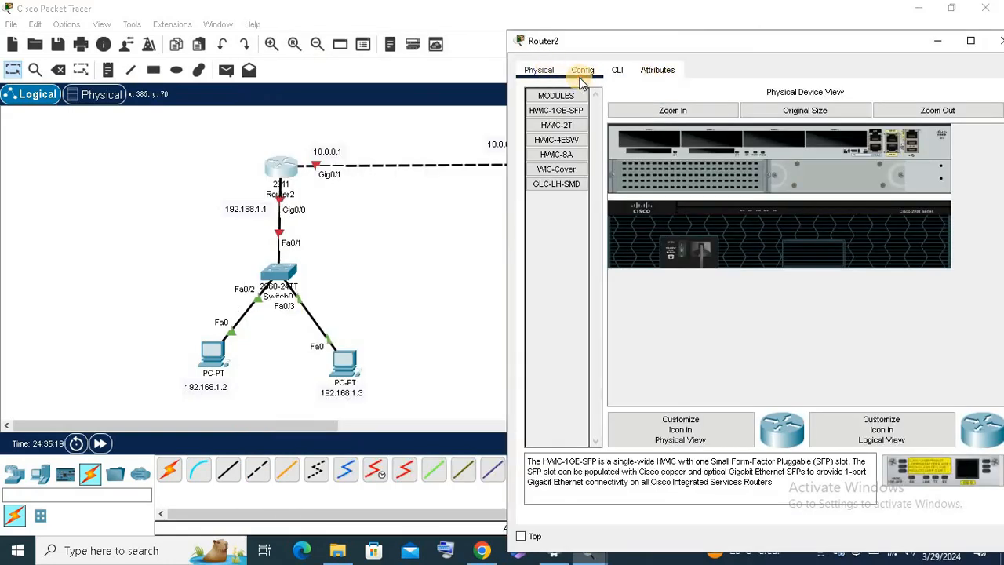
pyautogui.click(580, 75)
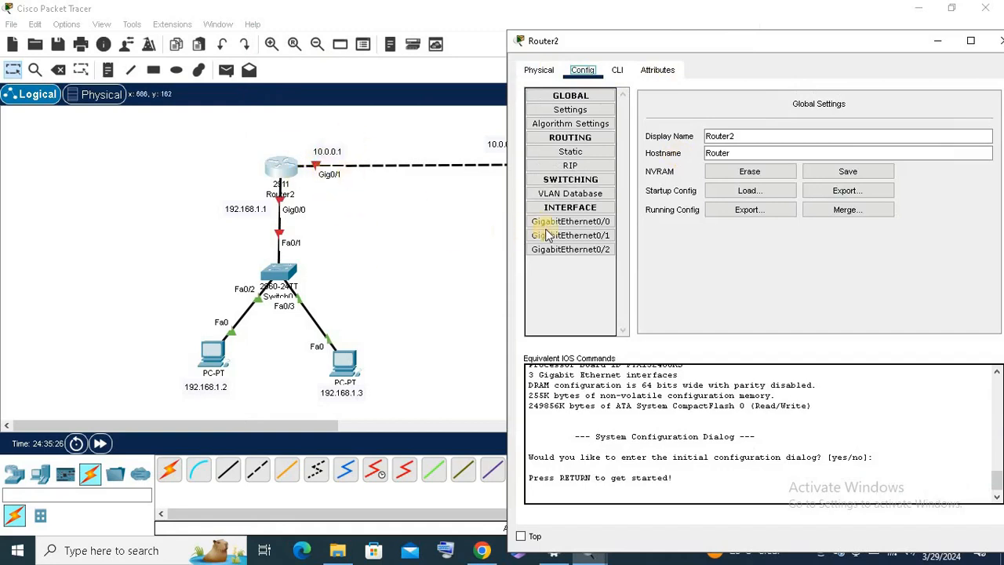
pyautogui.click(575, 238)
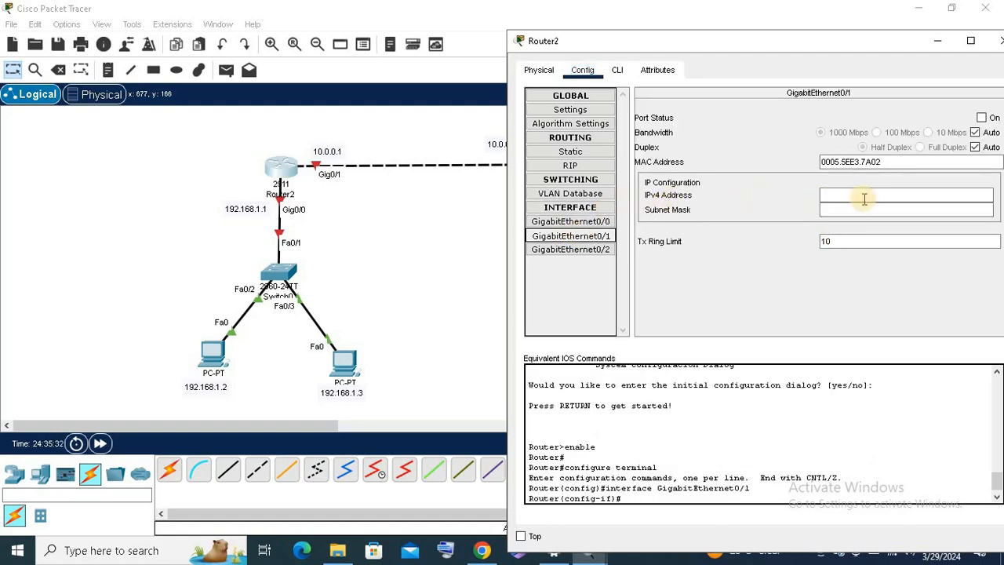
pyautogui.click(866, 198)
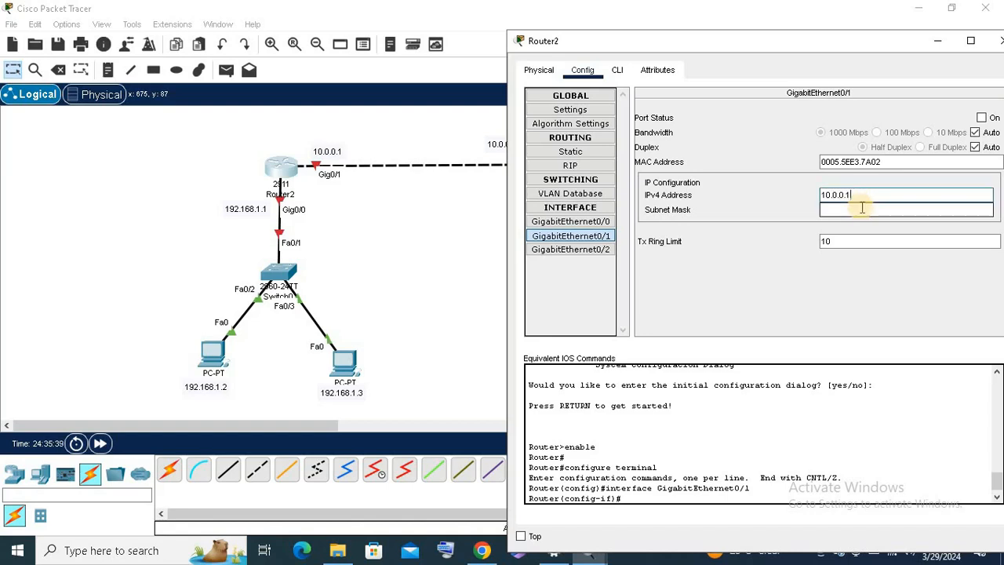
pyautogui.click(862, 208)
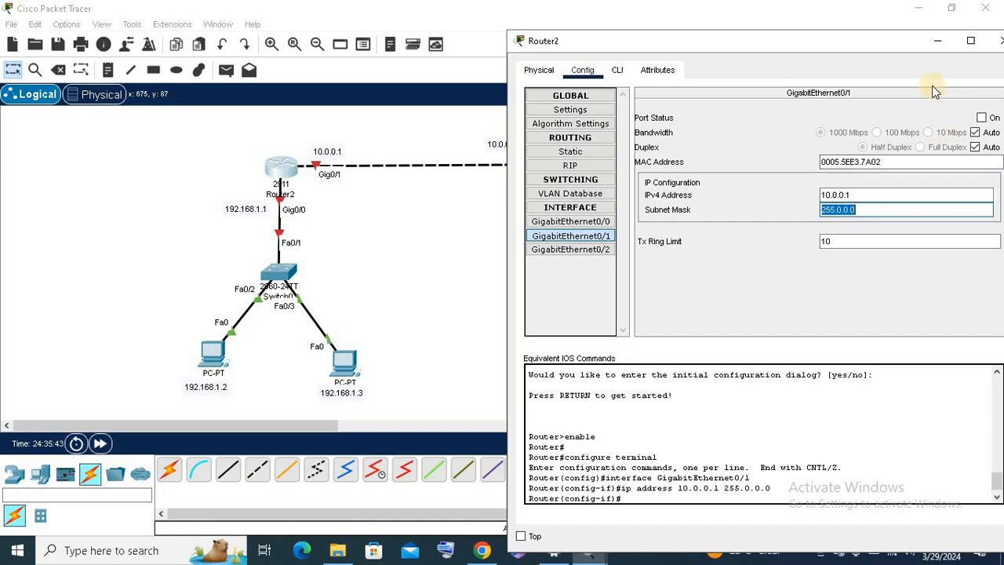
pyautogui.moveTo(851, 42); pyautogui.dragTo(802, 41)
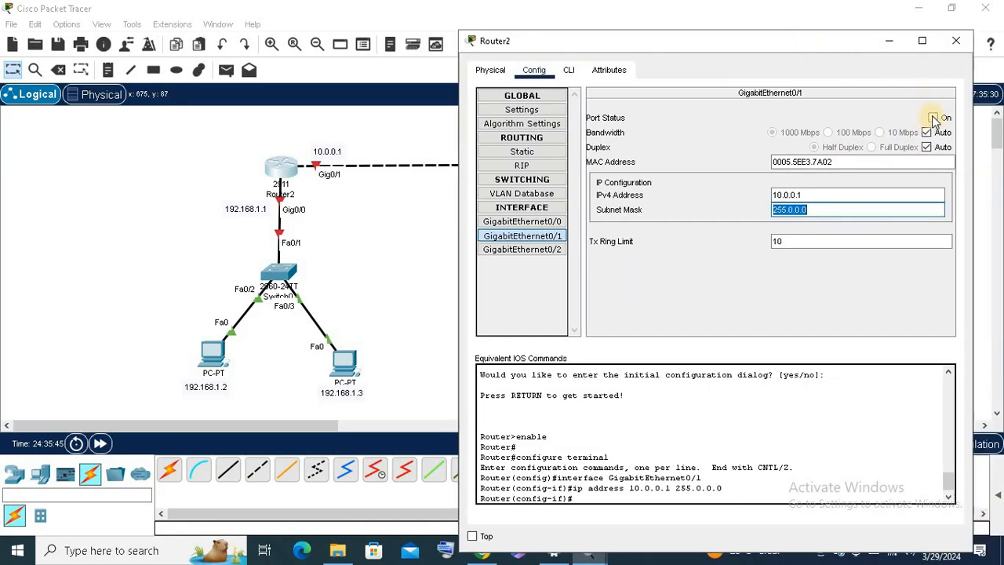
pyautogui.click(933, 118)
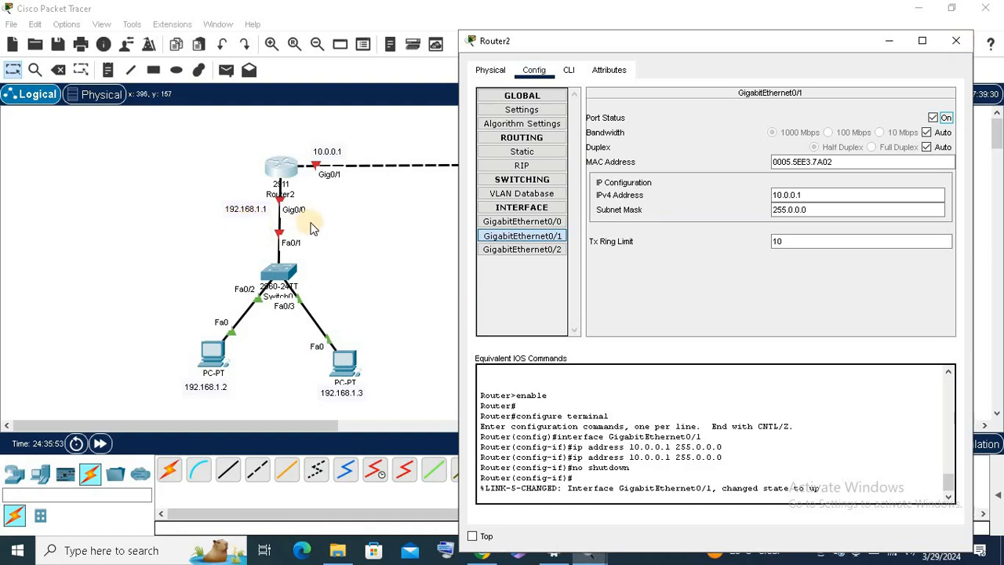
pyautogui.click(521, 224)
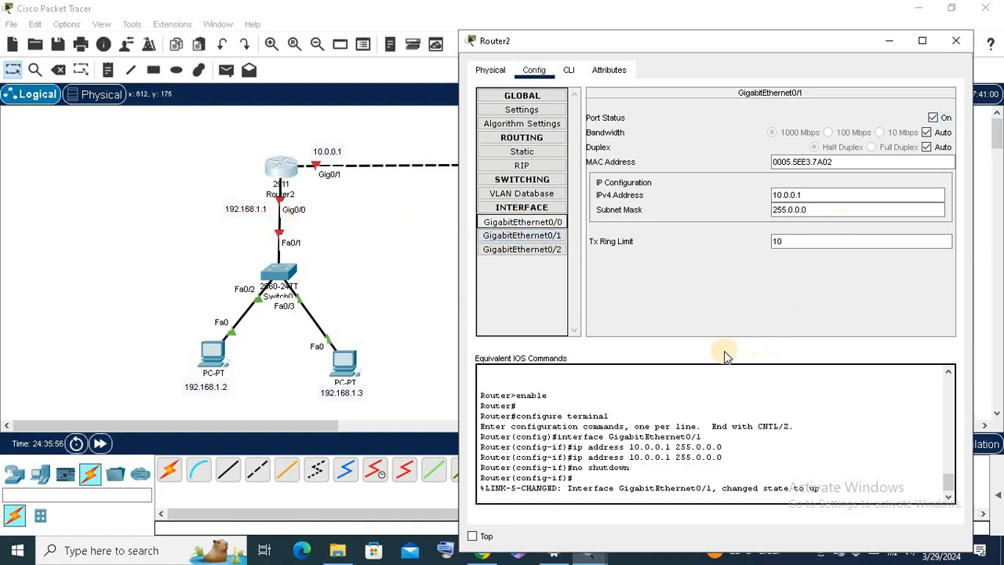
# Address Router2's GigabitEthernet0/0 as 192.168.1.1/255.255.255.0, switch the port on, and close Router2.
pyautogui.click(788, 195)
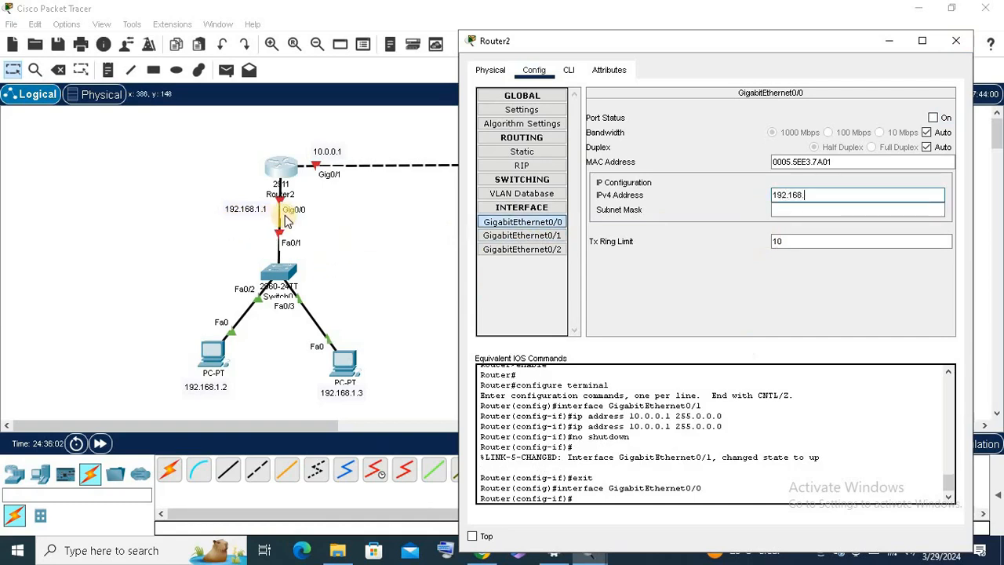
pyautogui.write('192.168.1.1')
pyautogui.press('Tab')
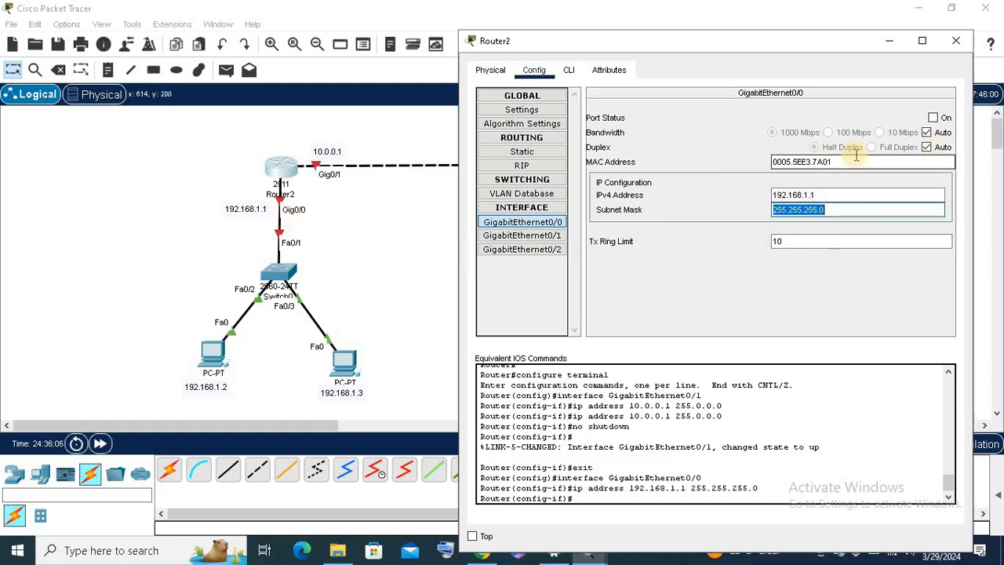
pyautogui.click(931, 119)
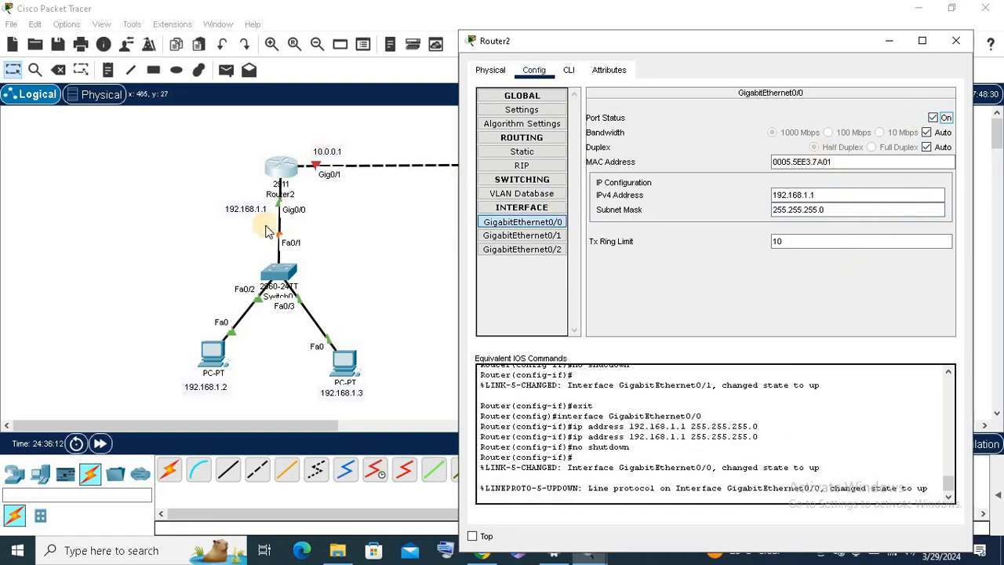
pyautogui.click(956, 46)
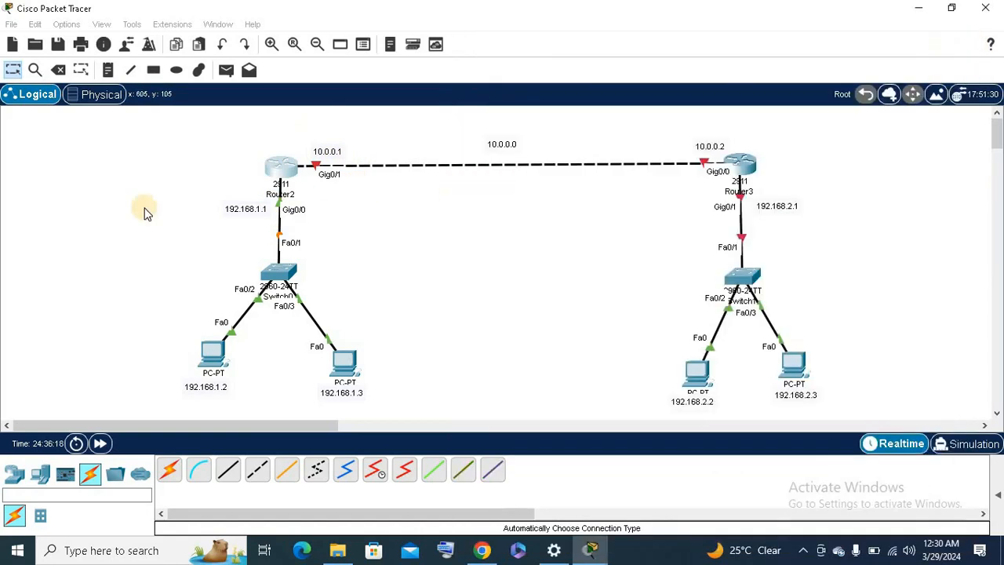
# Open Router3's device window and move it aside to reveal the topology.
pyautogui.moveTo(283, 168)
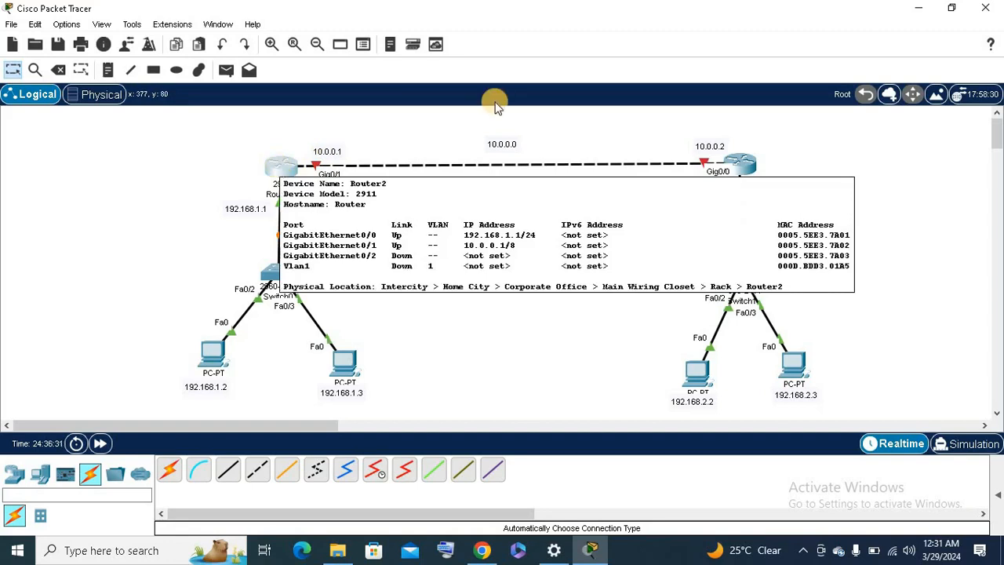
pyautogui.click(743, 163)
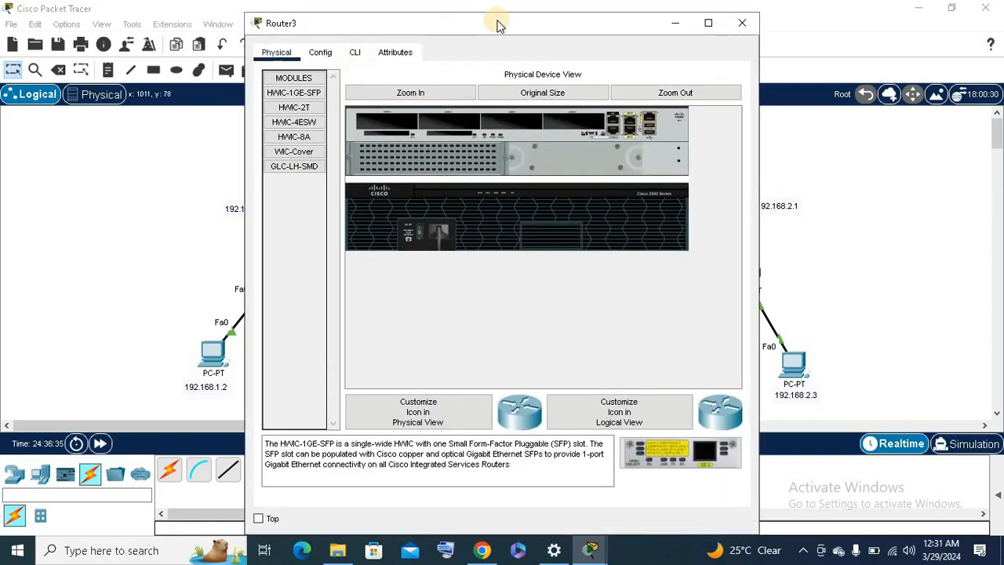
pyautogui.moveTo(496, 23); pyautogui.dragTo(365, 27)
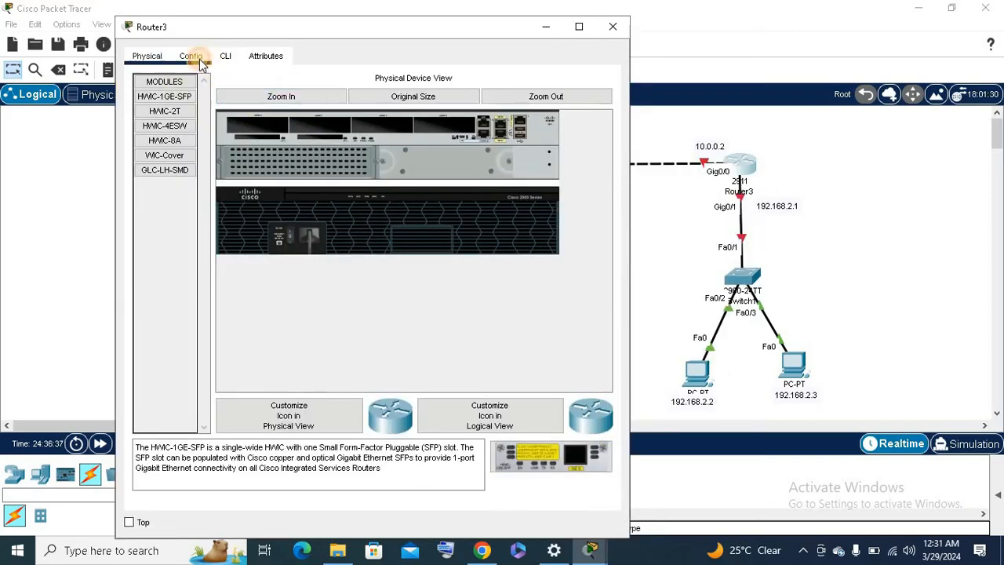
# Give Router3's GigabitEthernet0/0 address 10.0.0.2 with mask 255.0.0.0 and turn the port on.
pyautogui.click(198, 59)
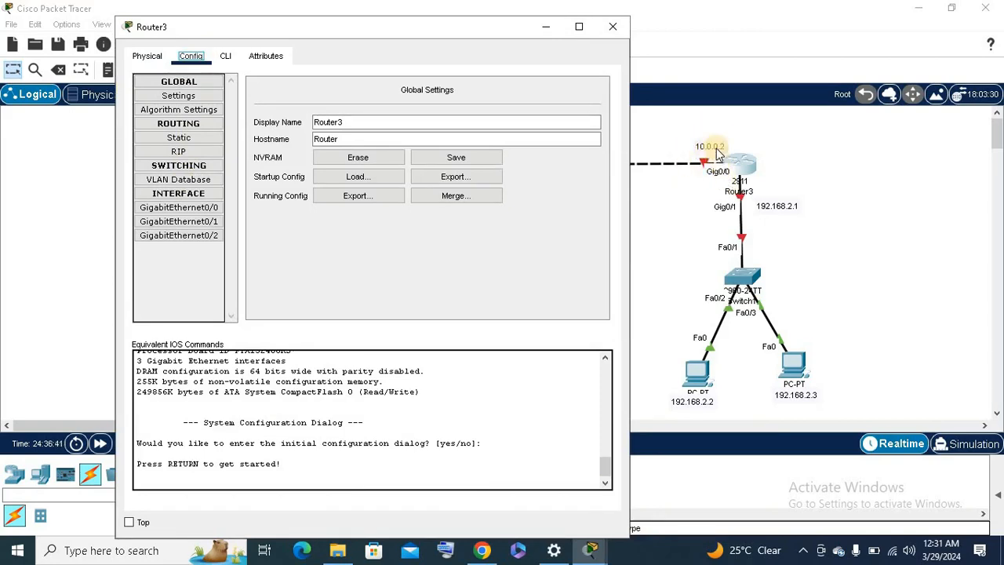
pyautogui.click(210, 210)
pyautogui.click(478, 179)
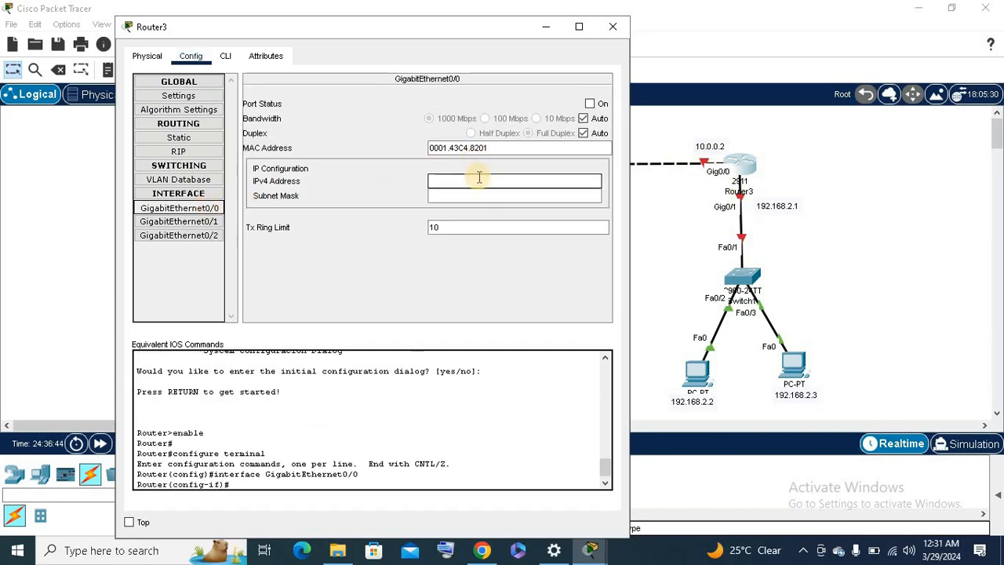
pyautogui.click(479, 179)
pyautogui.write('10.0.0.2')
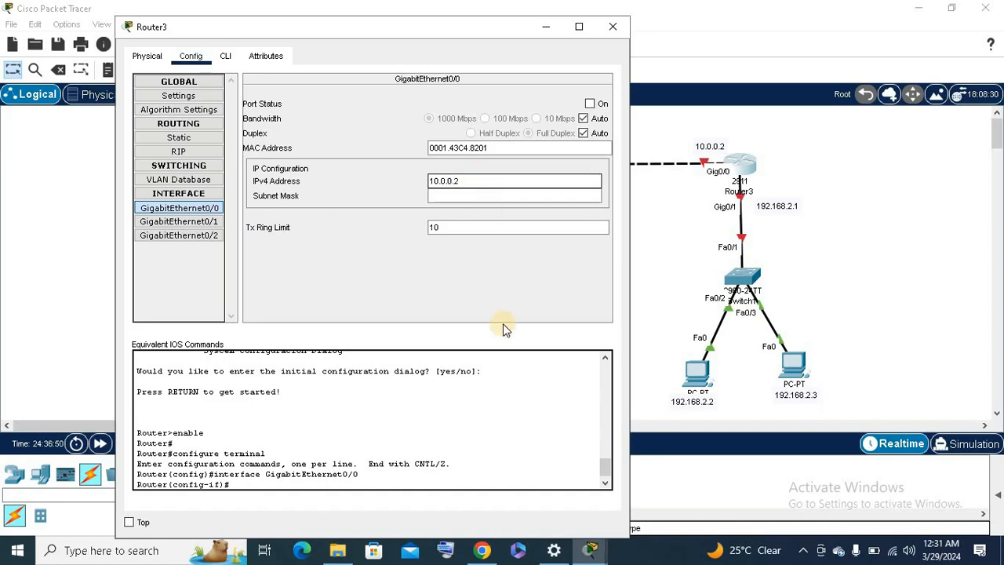
pyautogui.press('Tab')
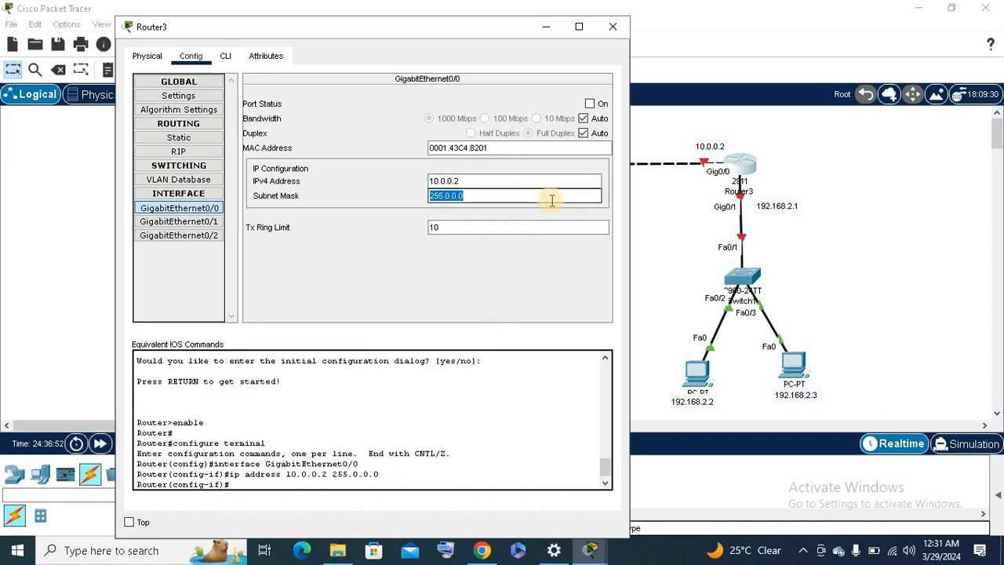
pyautogui.click(589, 103)
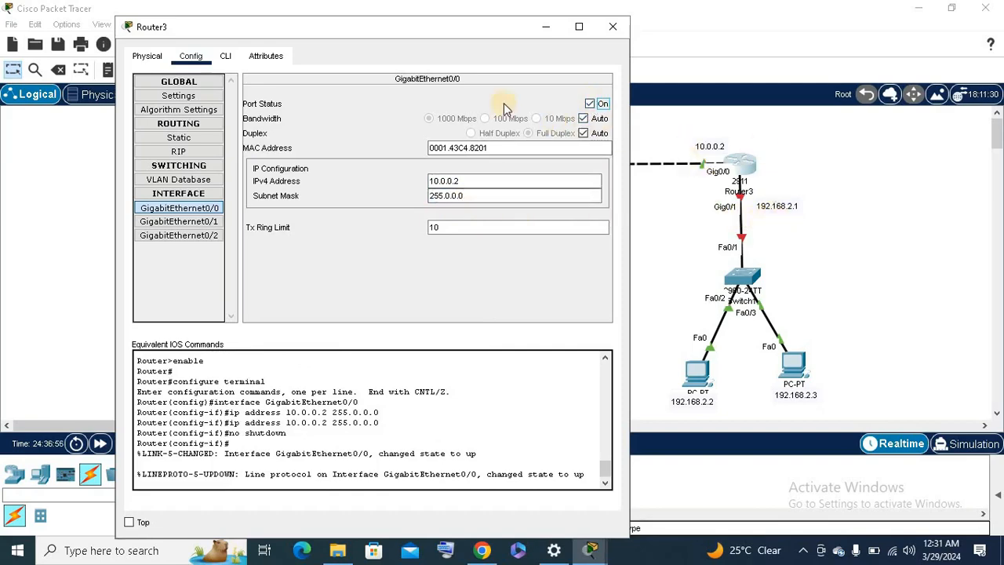
pyautogui.moveTo(464, 30); pyautogui.dragTo(564, 289)
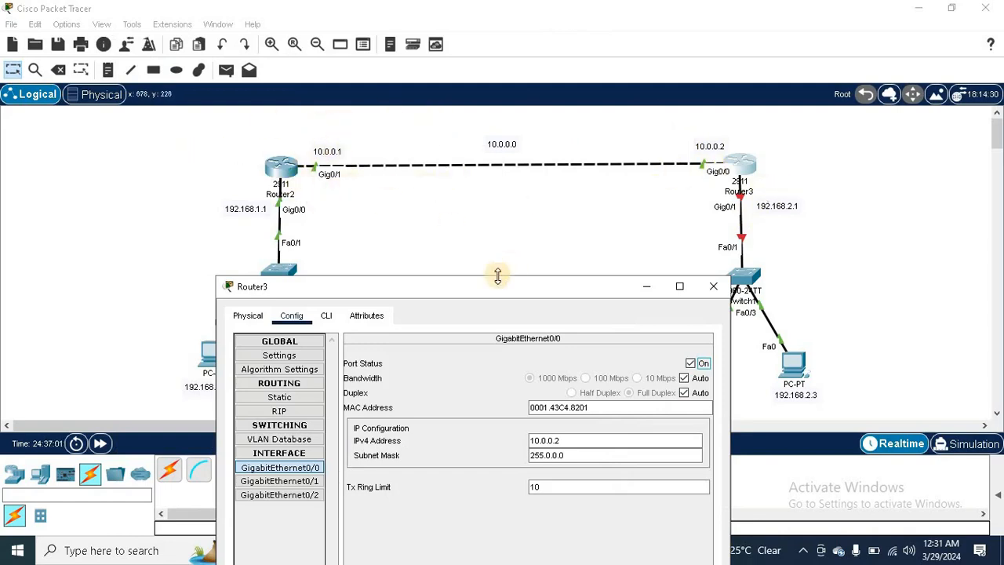
pyautogui.moveTo(506, 285); pyautogui.dragTo(361, 82)
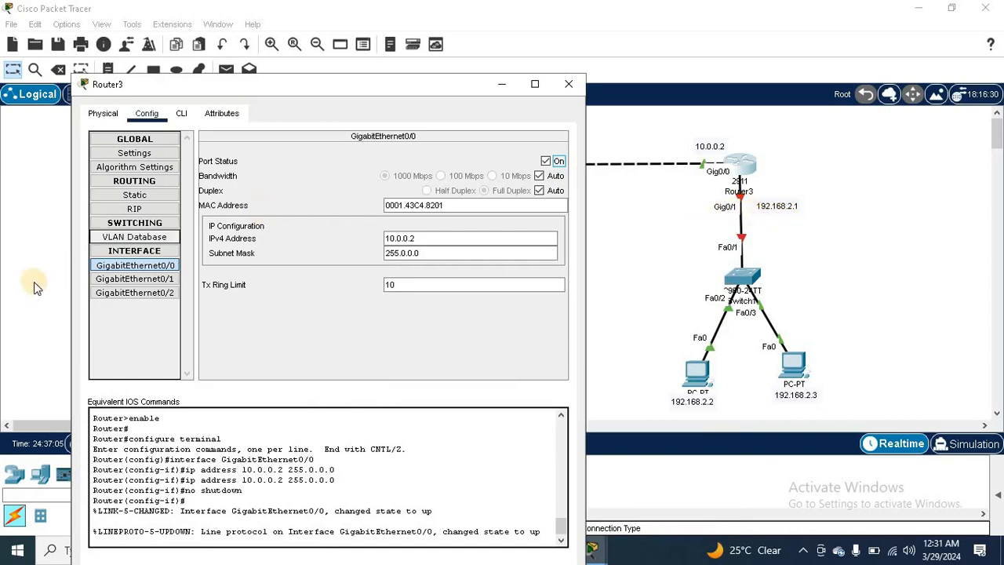
# Address Router3's GigabitEthernet0/1 as 192.168.2.1/255.255.255.0, enable it, and close Router3.
pyautogui.click(149, 280)
pyautogui.click(437, 235)
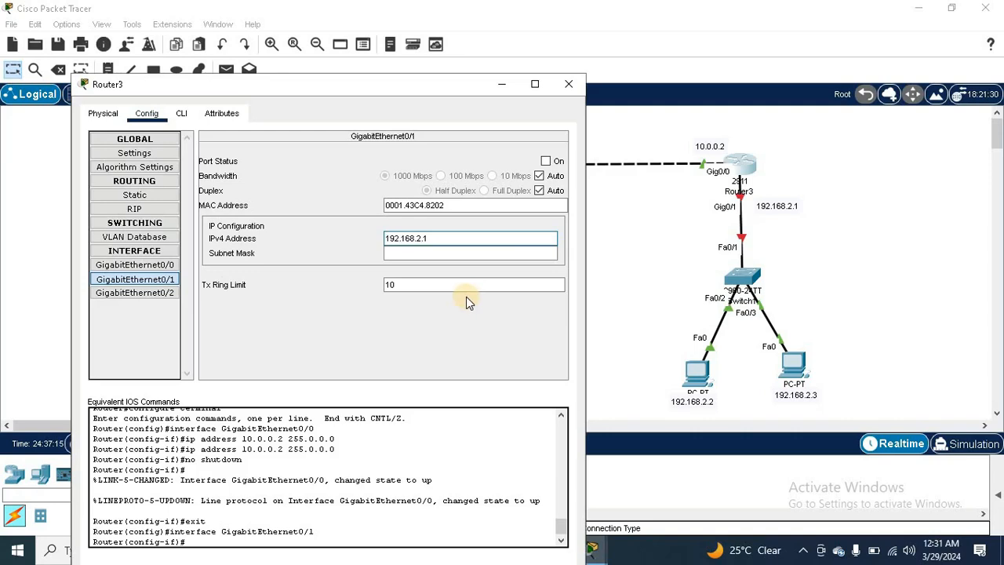
pyautogui.press('Tab')
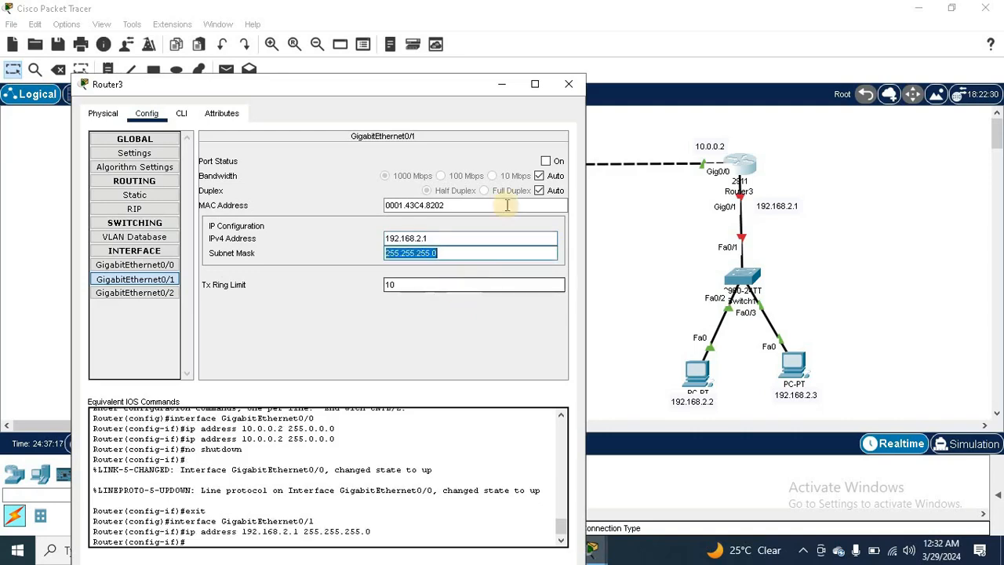
pyautogui.click(546, 161)
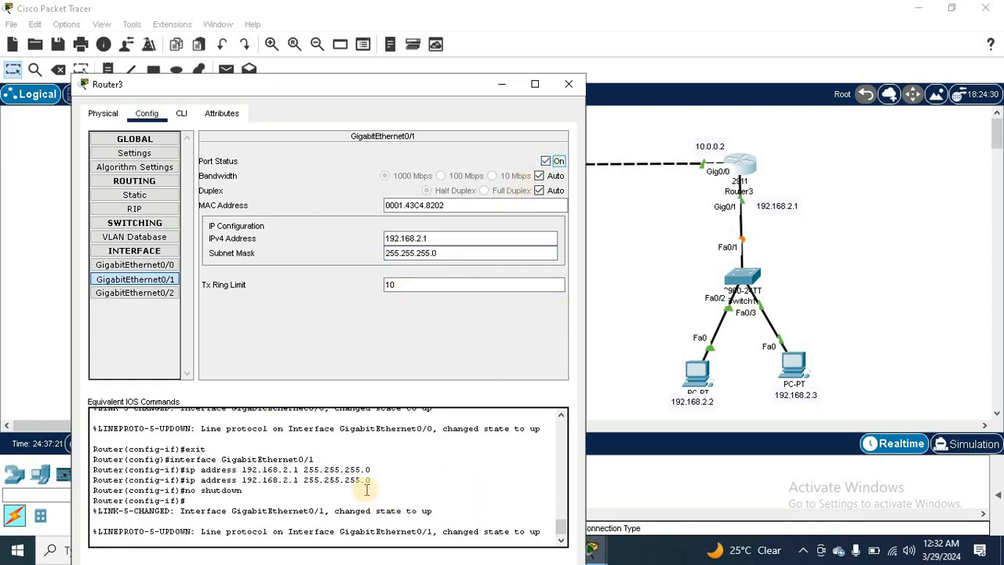
pyautogui.click(568, 88)
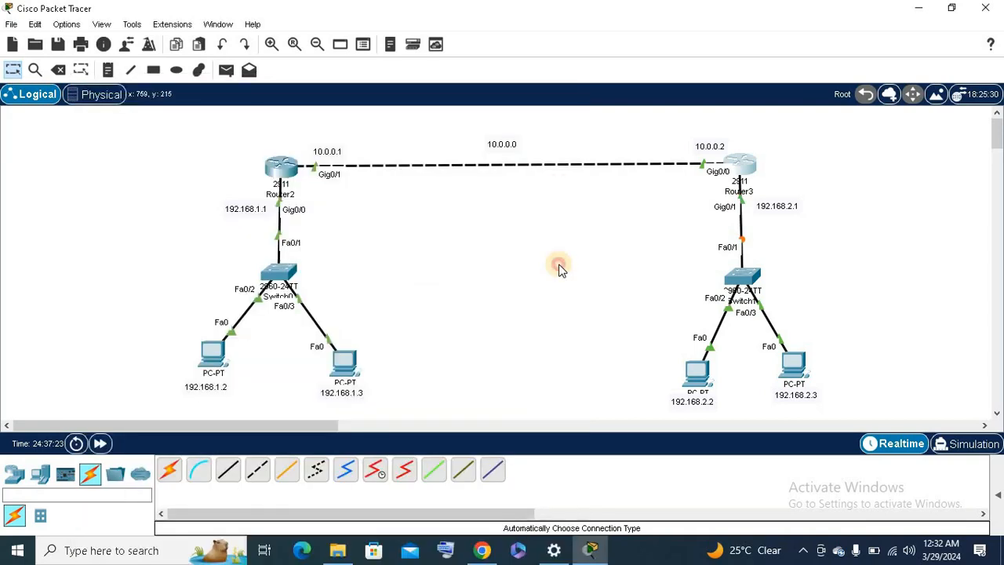
# Reopen Router2's configuration window and shift it to the right.
pyautogui.moveTo(737, 166)
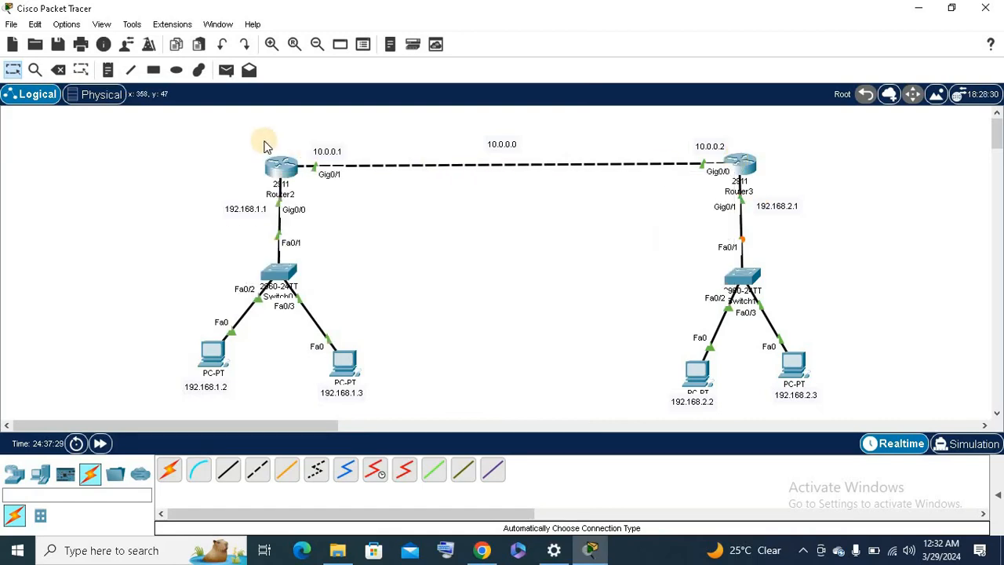
pyautogui.moveTo(281, 169)
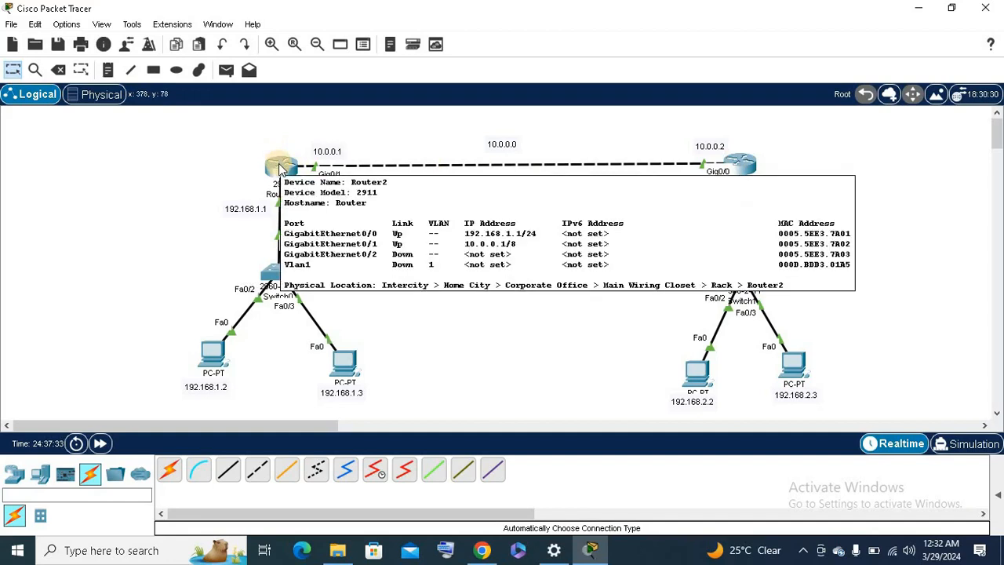
pyautogui.click(280, 170)
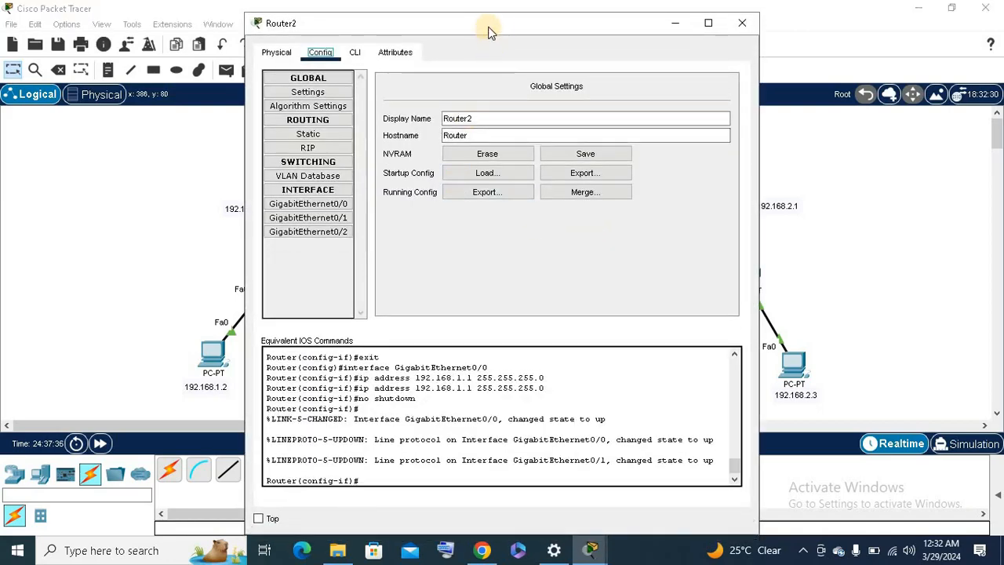
pyautogui.moveTo(487, 31); pyautogui.dragTo(599, 31)
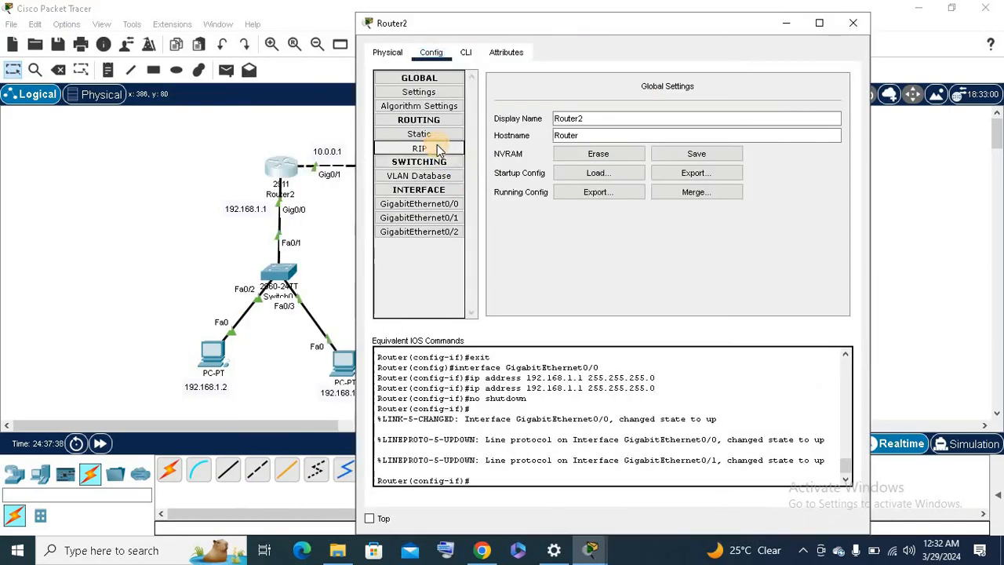
# Add RIP networks 10.0.0.0 and 192.168.1.0 on Router2, then close its window.
pyautogui.click(436, 146)
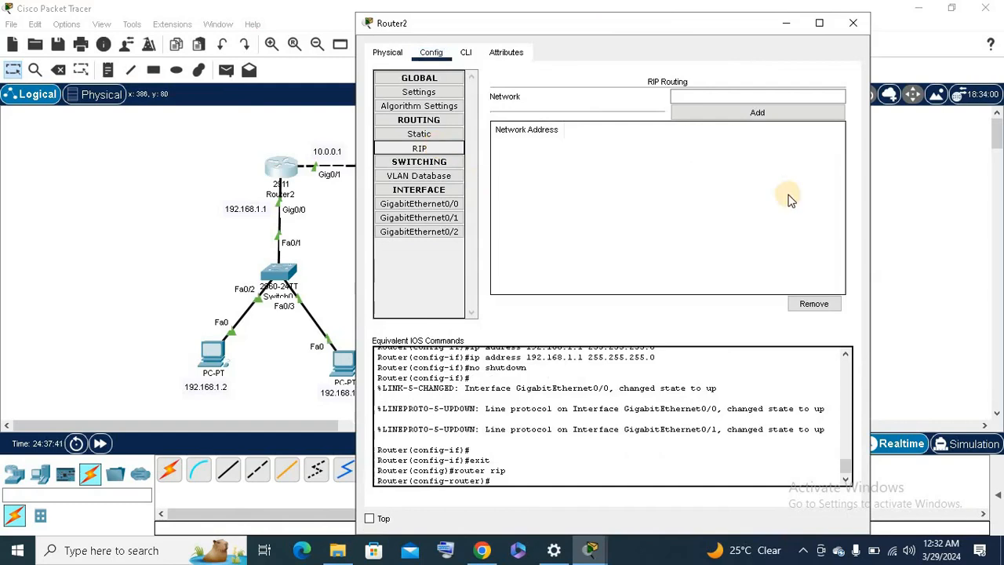
pyautogui.moveTo(687, 23); pyautogui.dragTo(765, 22)
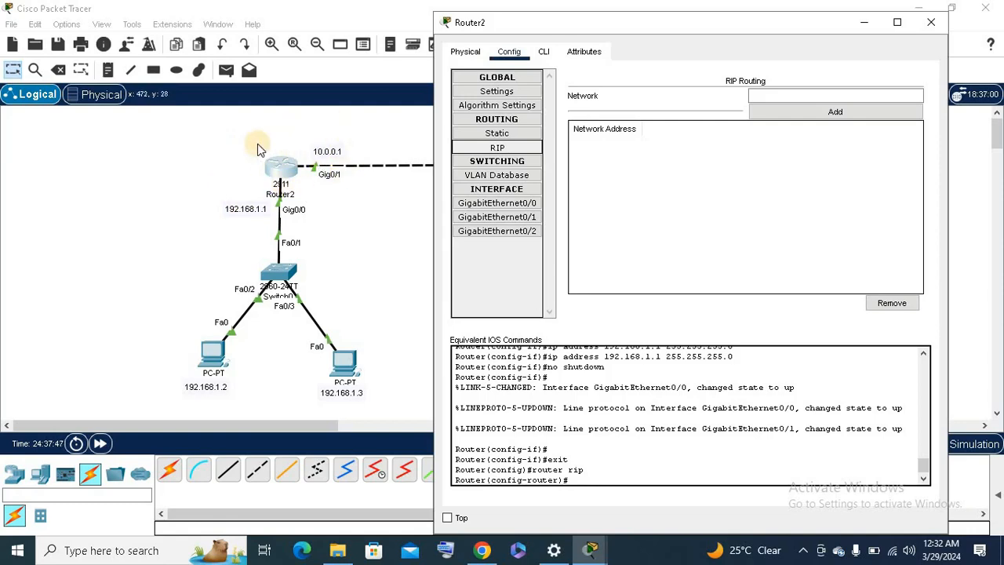
pyautogui.click(796, 96)
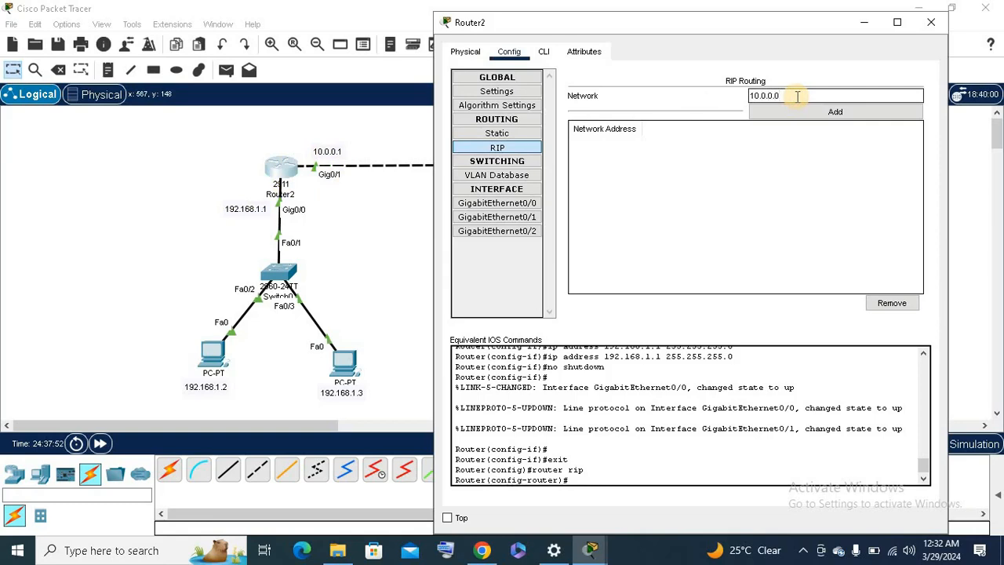
pyautogui.write('10.0.0.0')
pyautogui.click(798, 111)
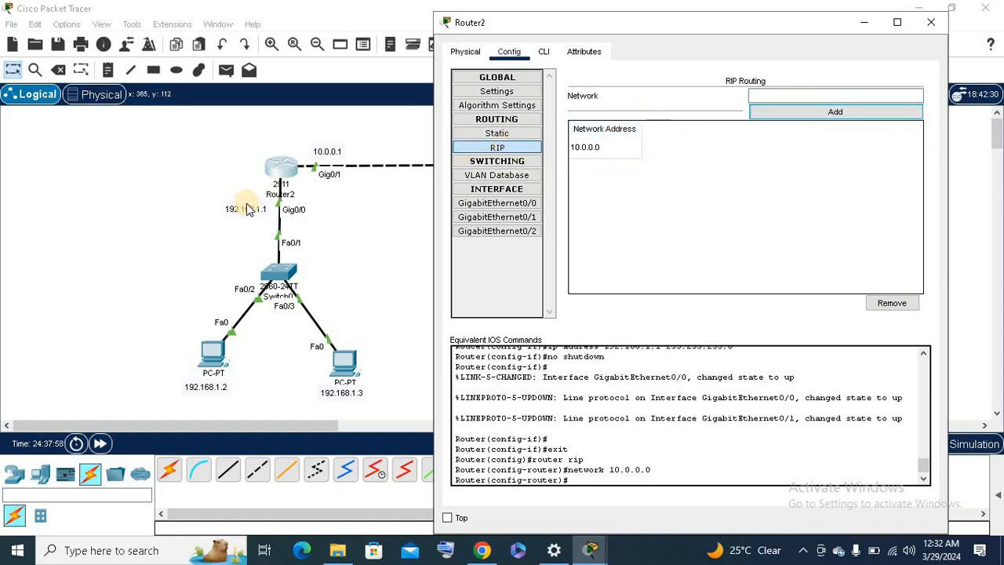
pyautogui.click(862, 93)
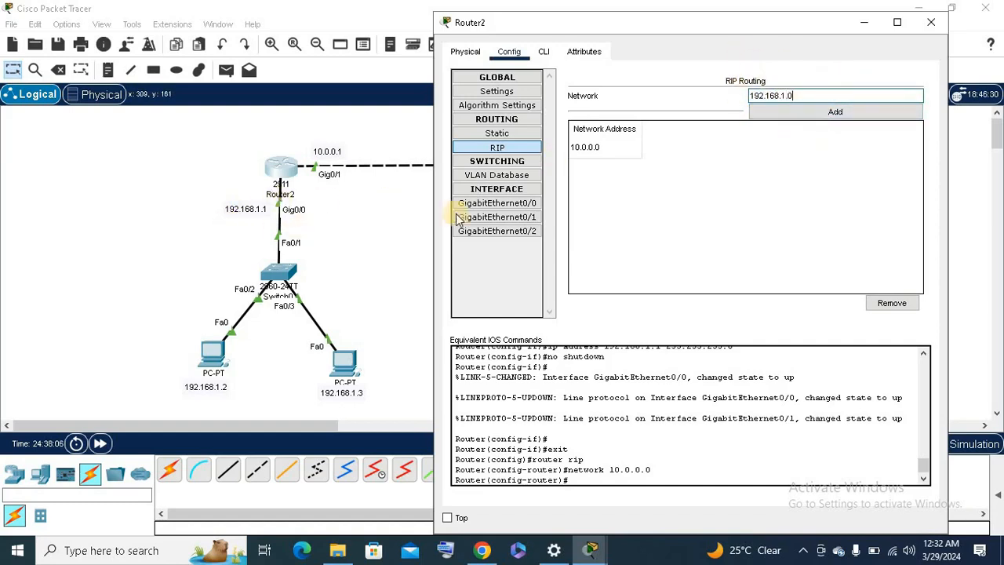
pyautogui.click(813, 117)
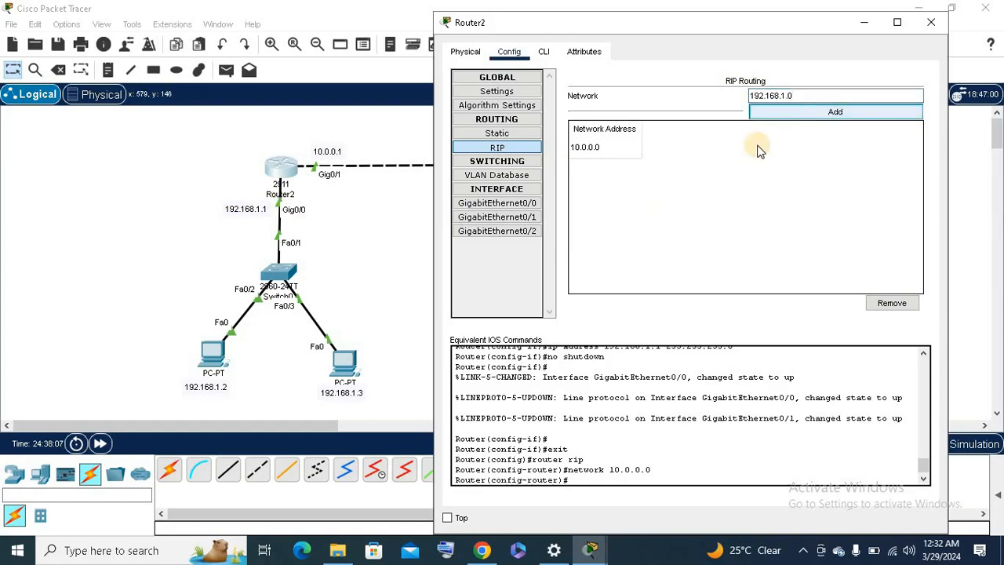
pyautogui.press('Return')
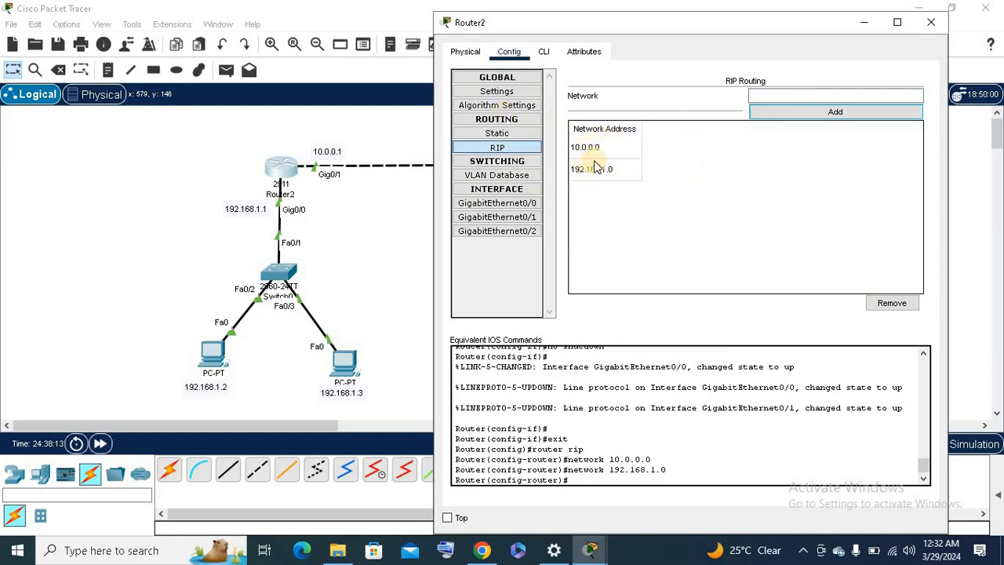
pyautogui.click(933, 26)
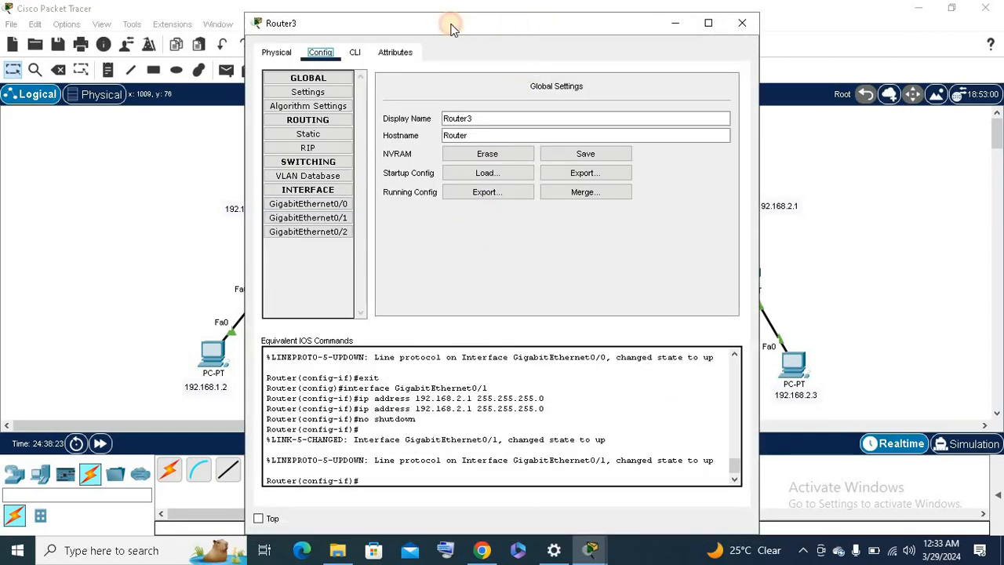
# Add RIP networks 10.0.0.0 and 192.168.2.0 on Router3, then close its window.
pyautogui.moveTo(451, 24); pyautogui.dragTo(359, 24)
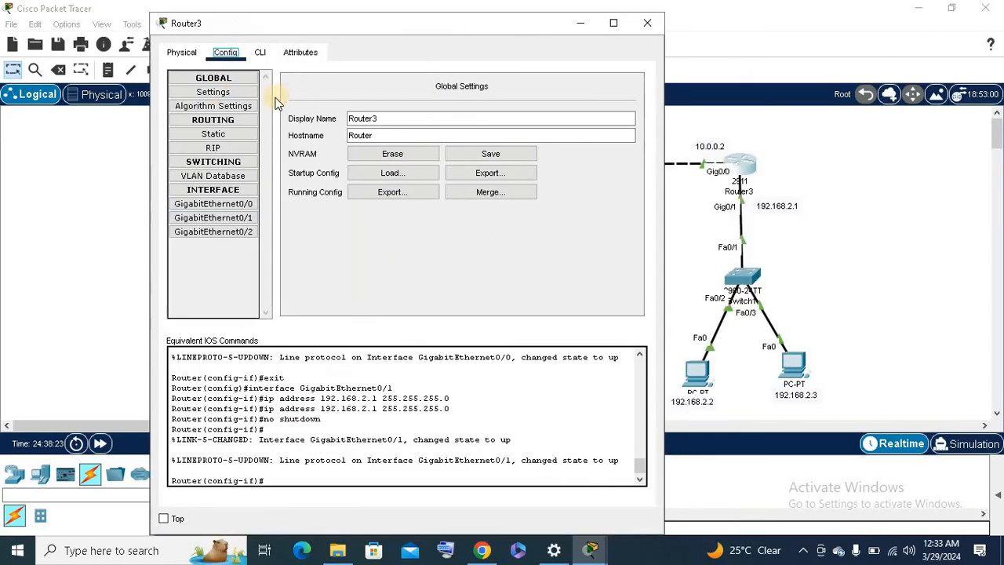
pyautogui.click(224, 146)
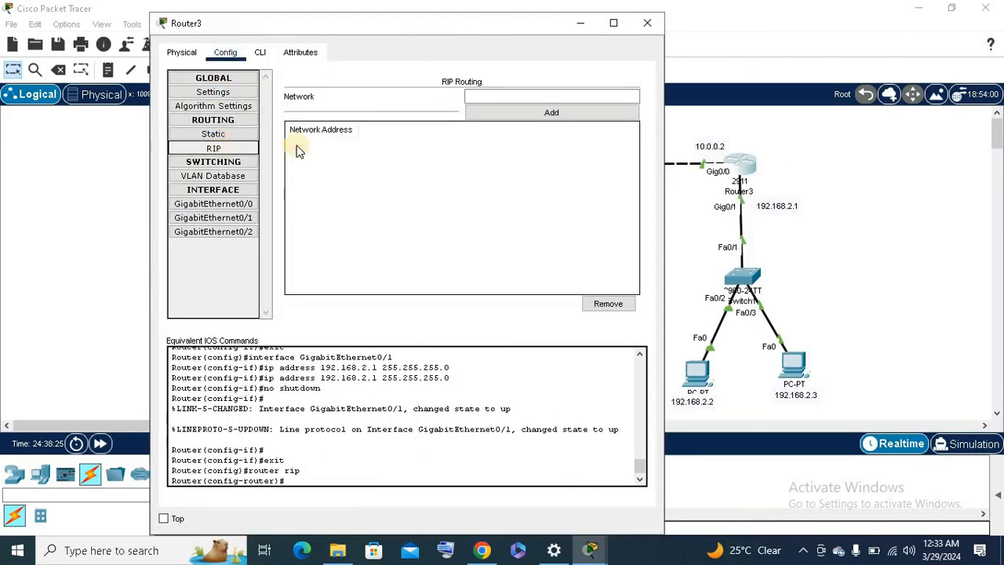
pyautogui.click(572, 96)
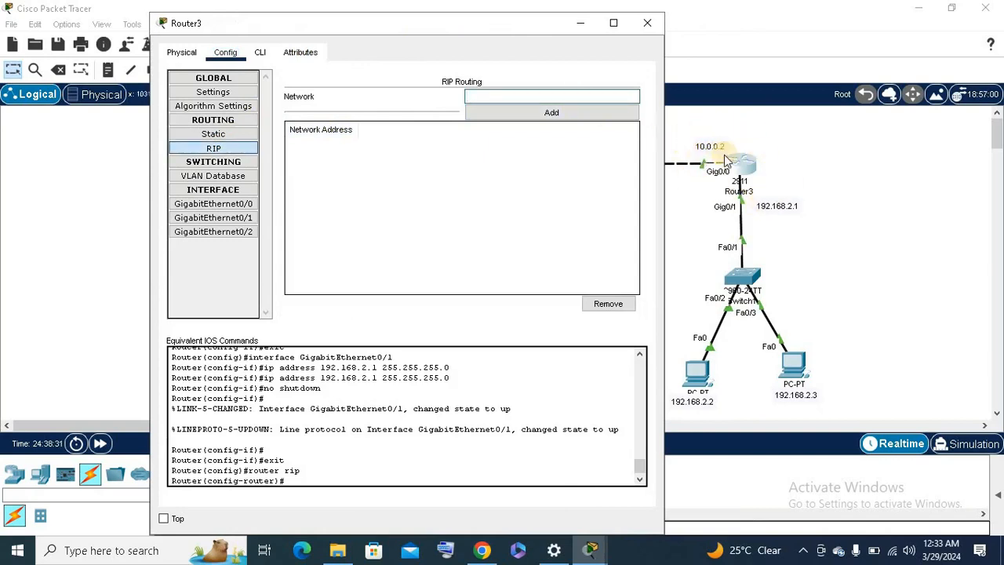
pyautogui.write('10.0.0')
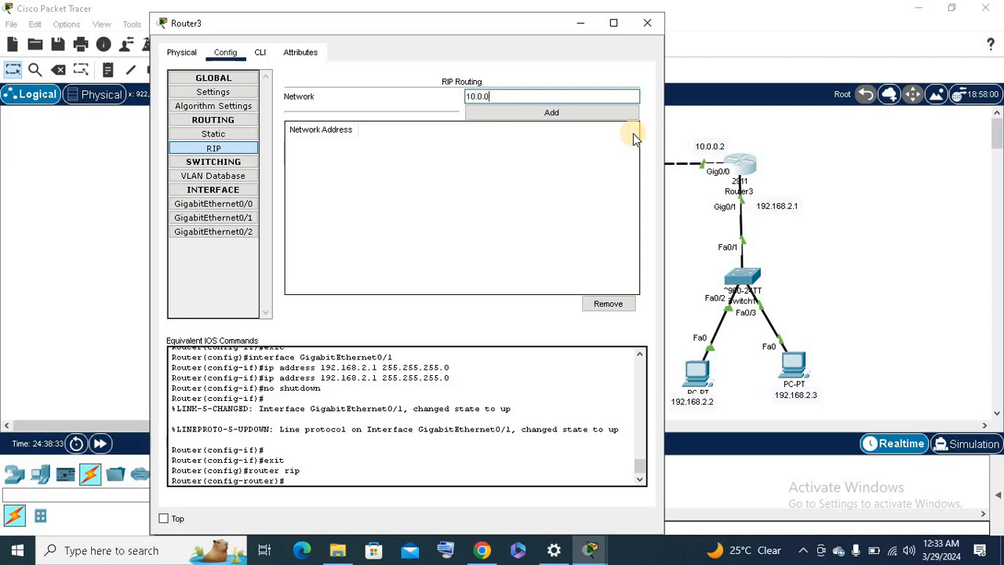
pyautogui.write('.0')
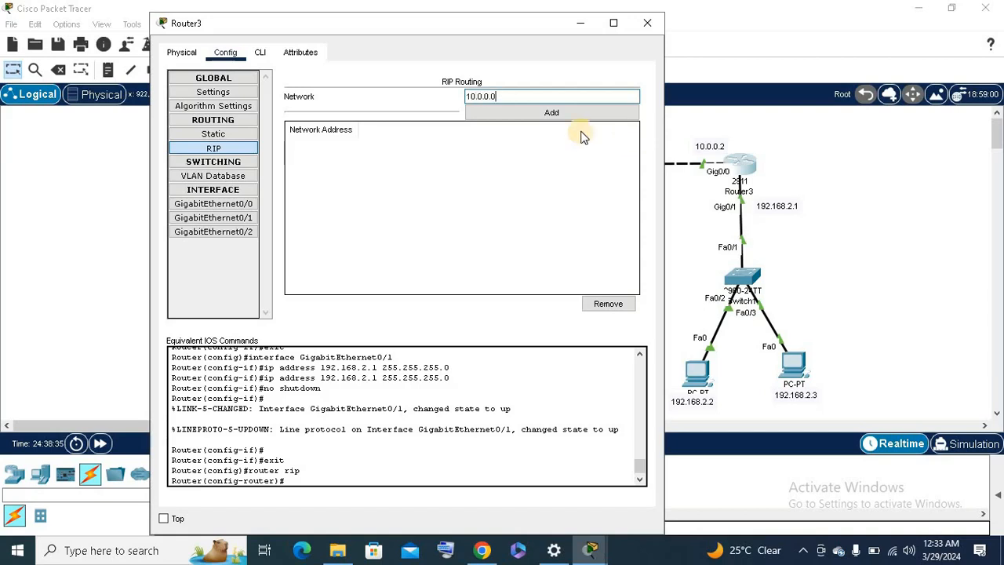
pyautogui.click(554, 113)
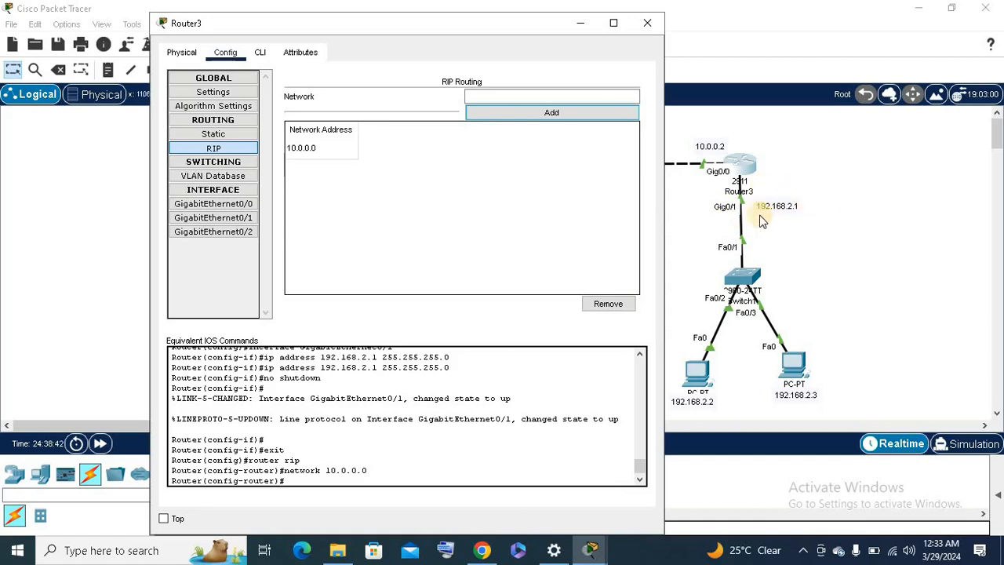
pyautogui.click(581, 95)
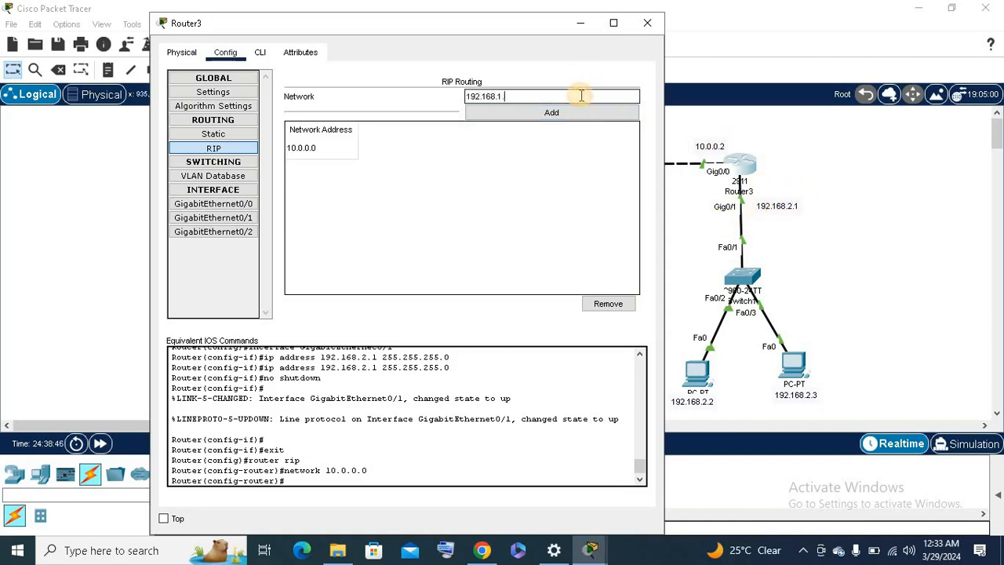
pyautogui.press('BackSpace')
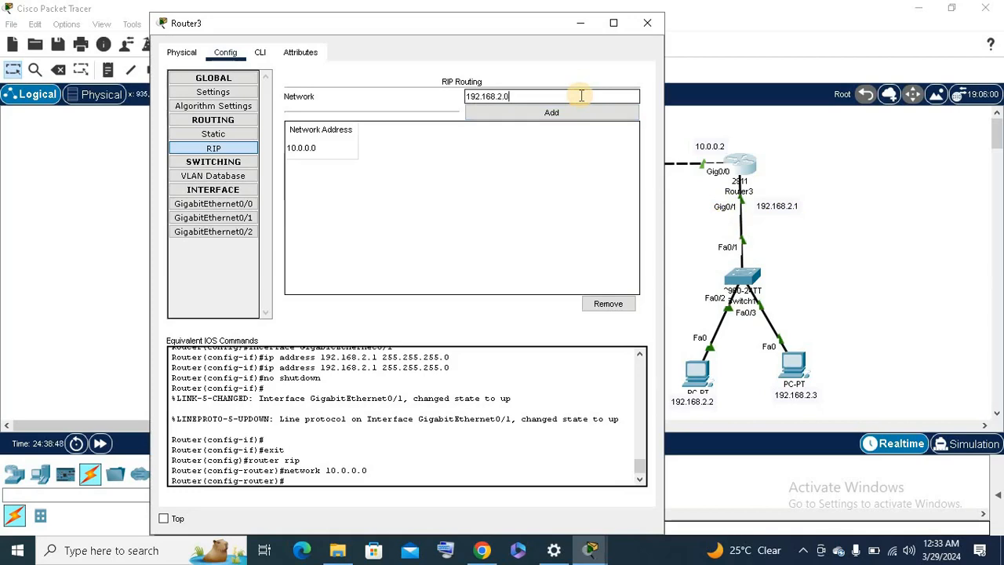
pyautogui.write('2.0')
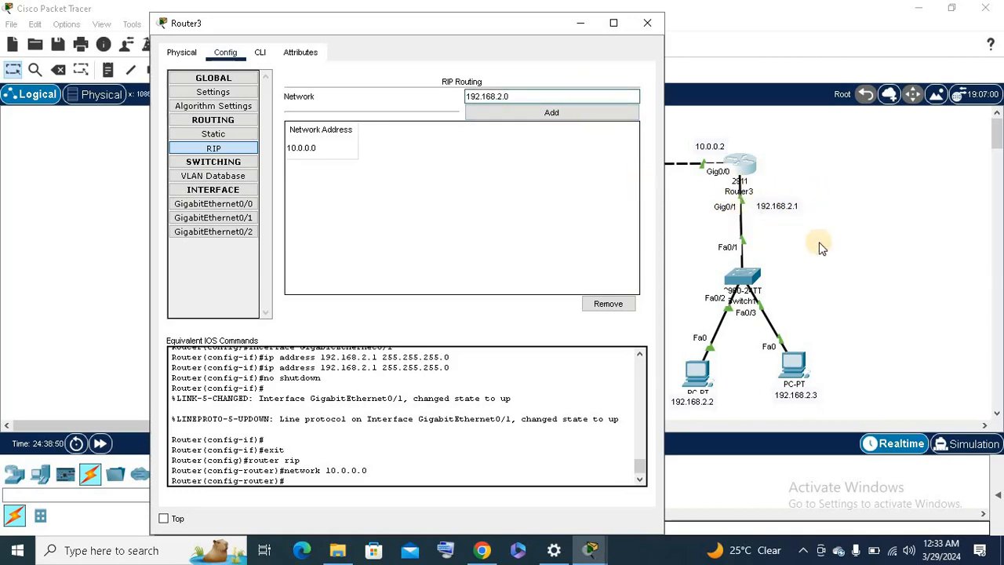
pyautogui.click(588, 112)
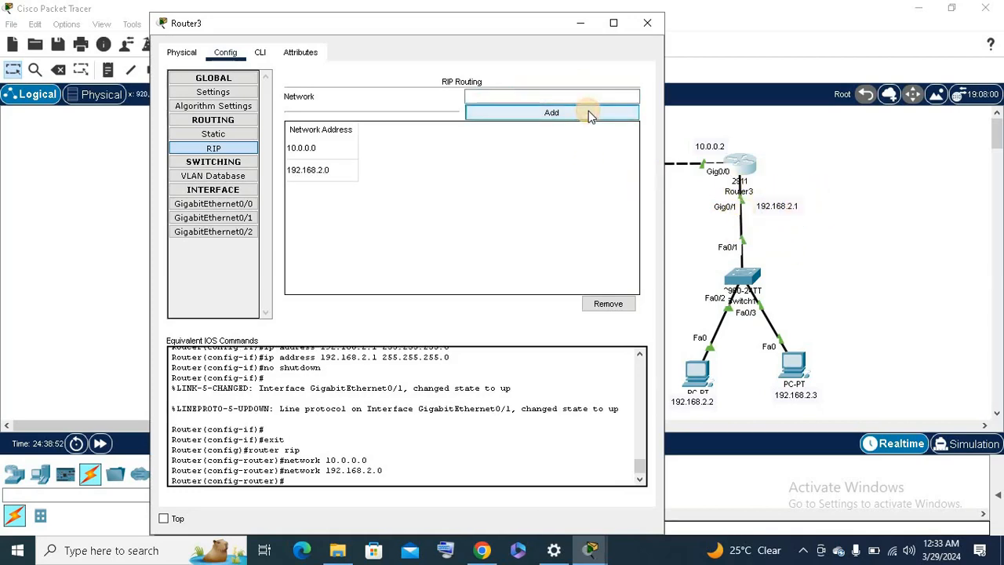
pyautogui.click(650, 26)
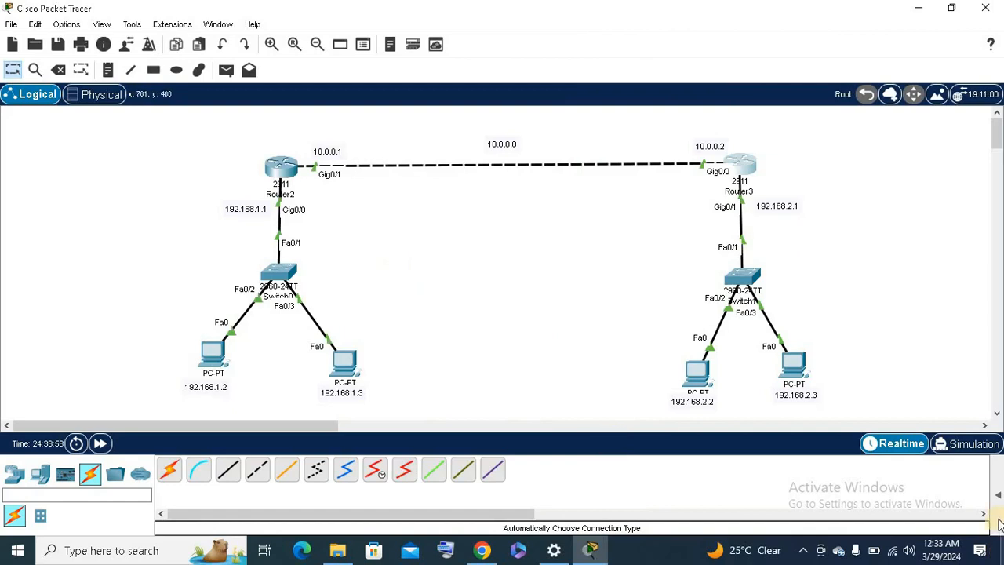
# Send a test ping from PC 192.168.1.2 to PC 192.168.2.2 and fast-forward the simulation.
pyautogui.click(997, 495)
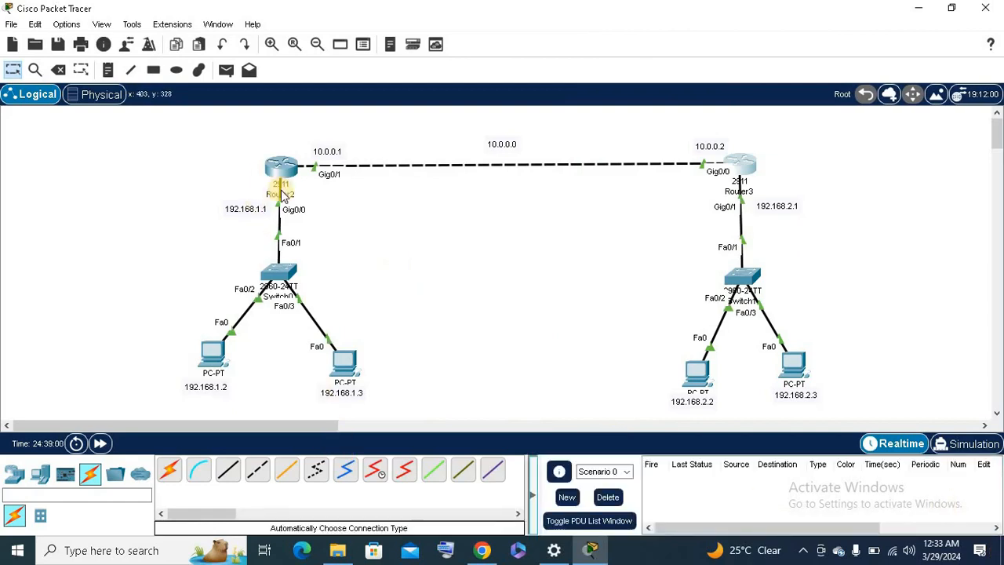
pyautogui.click(226, 70)
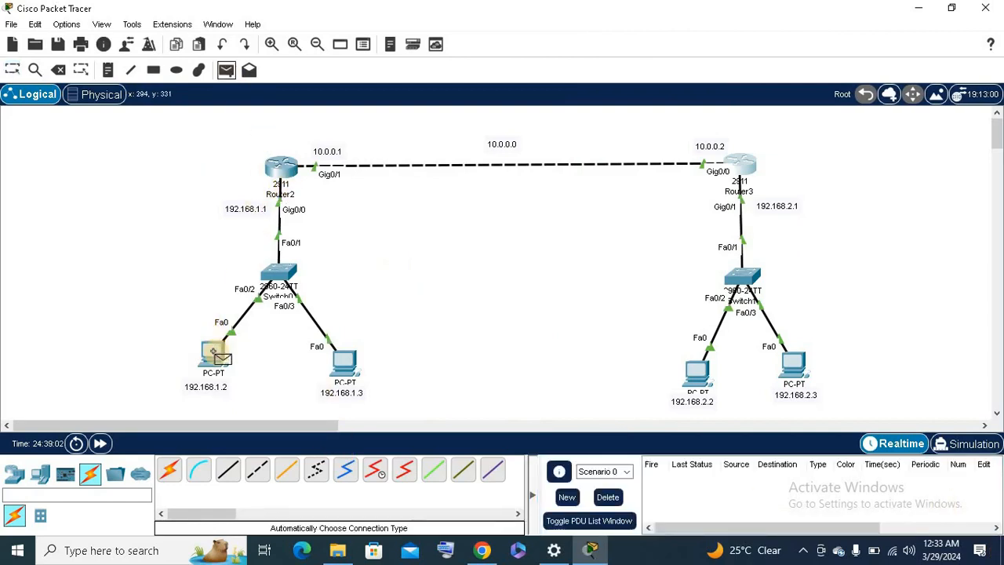
pyautogui.click(213, 353)
pyautogui.click(698, 373)
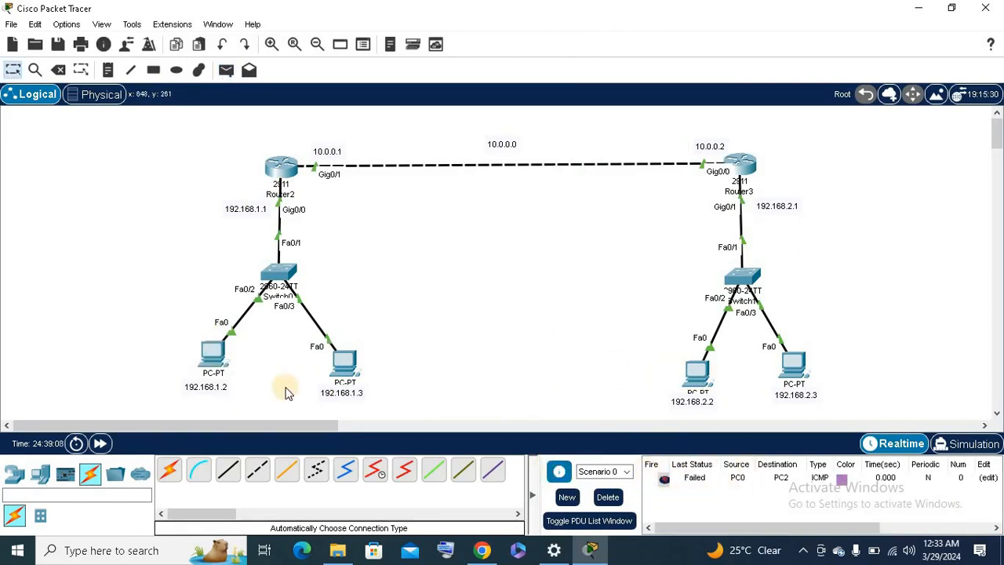
pyautogui.click(103, 440)
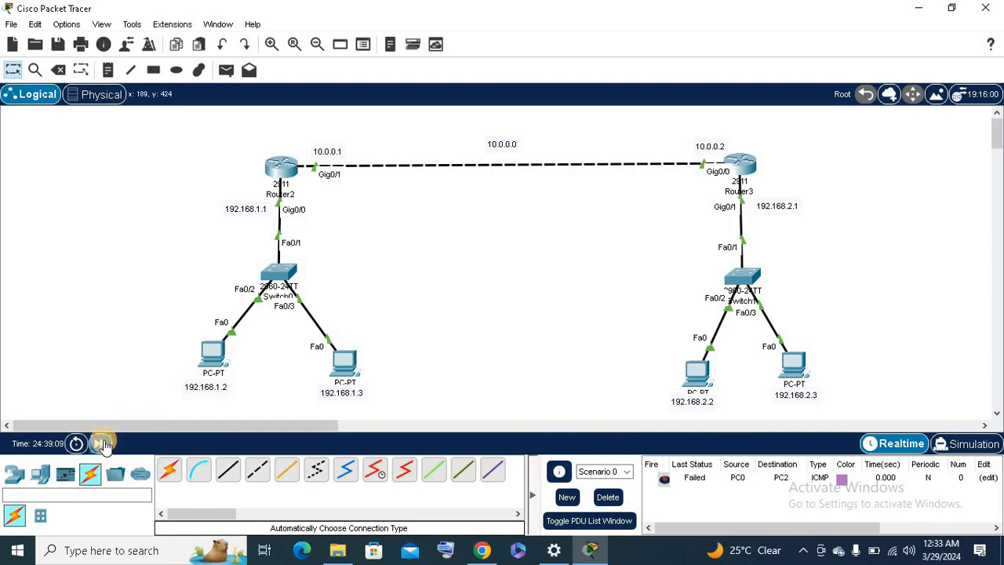
# Send a test ping from PC 192.168.1.2 to PC 192.168.2.3 and fast-forward again.
pyautogui.click(225, 70)
pyautogui.click(209, 352)
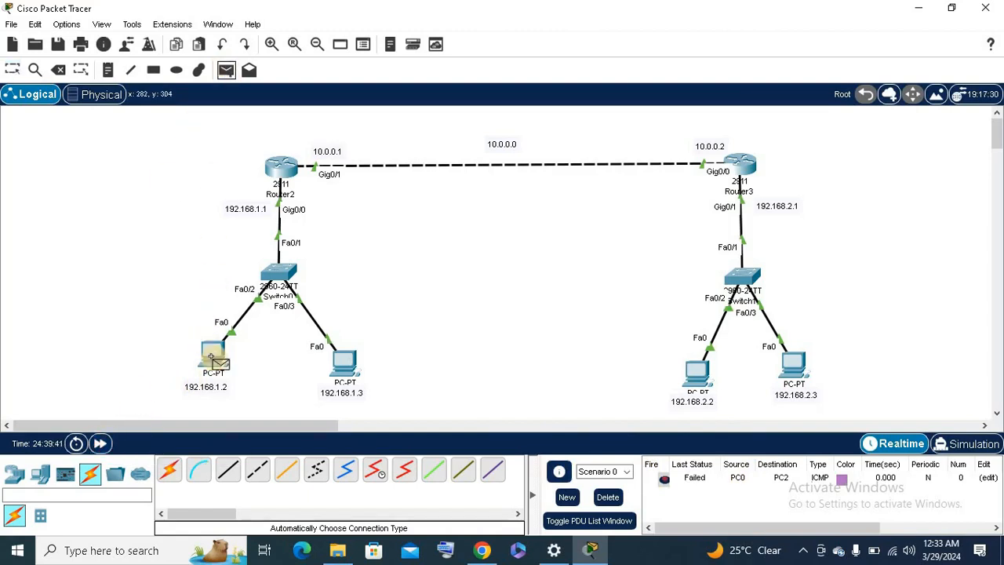
pyautogui.click(803, 366)
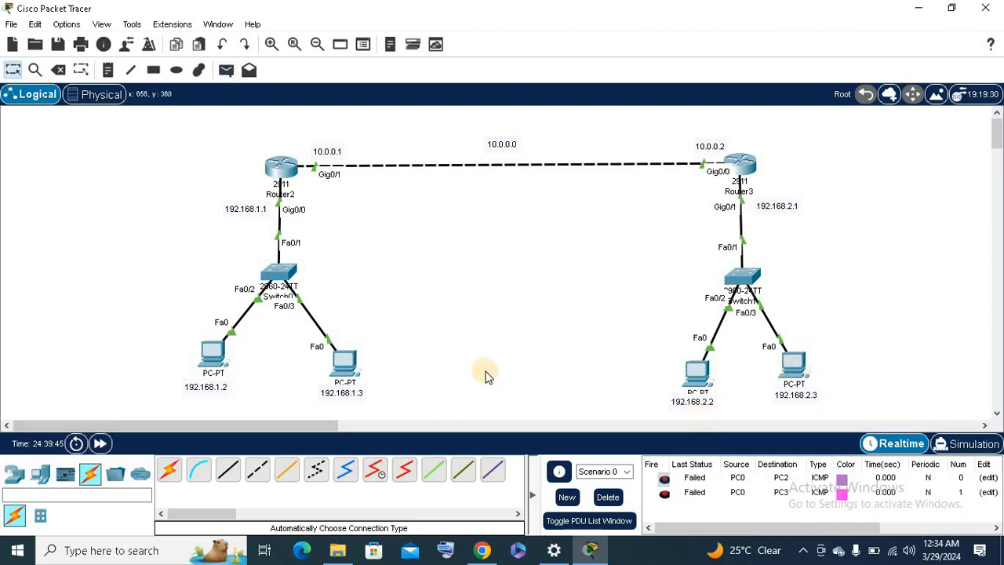
pyautogui.click(226, 70)
pyautogui.click(100, 443)
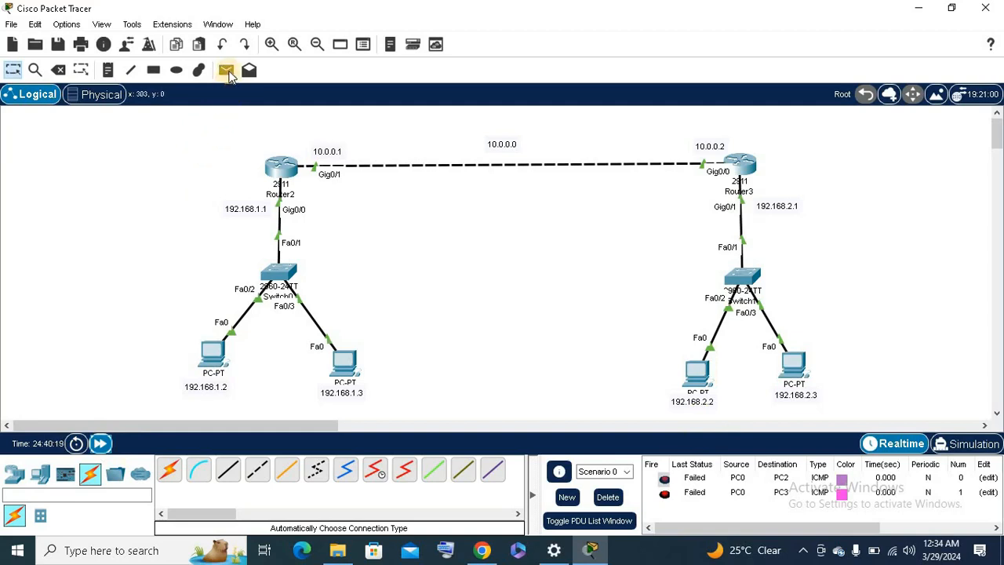
# Ping PC 192.168.1.3 from PC 192.168.2.3, then clear all test pings.
pyautogui.click(225, 69)
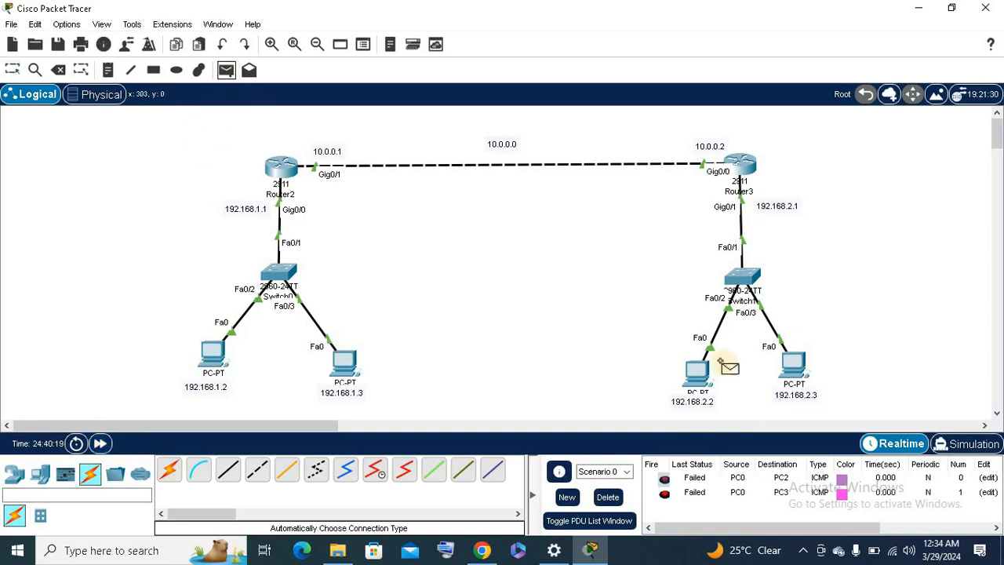
pyautogui.click(793, 366)
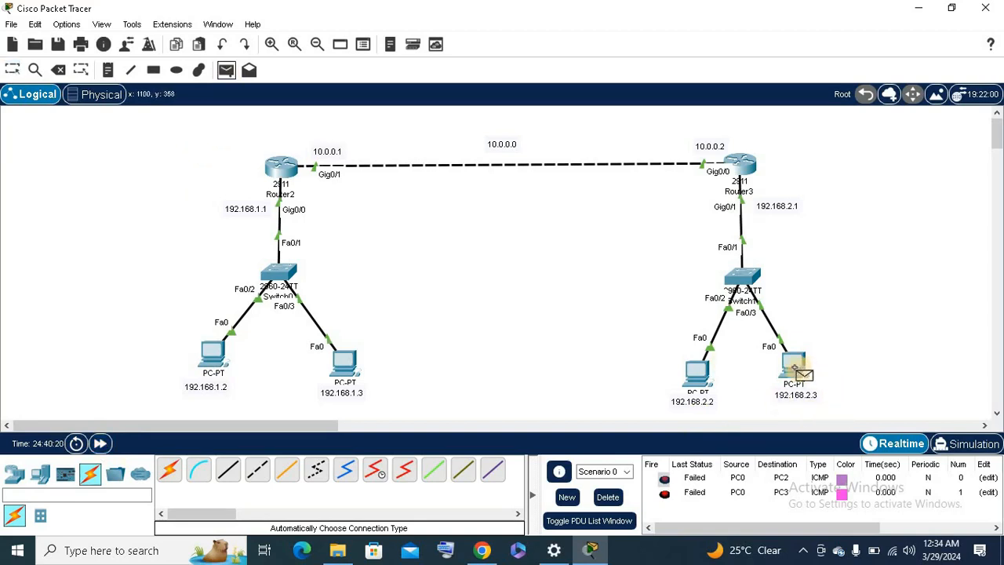
pyautogui.click(352, 368)
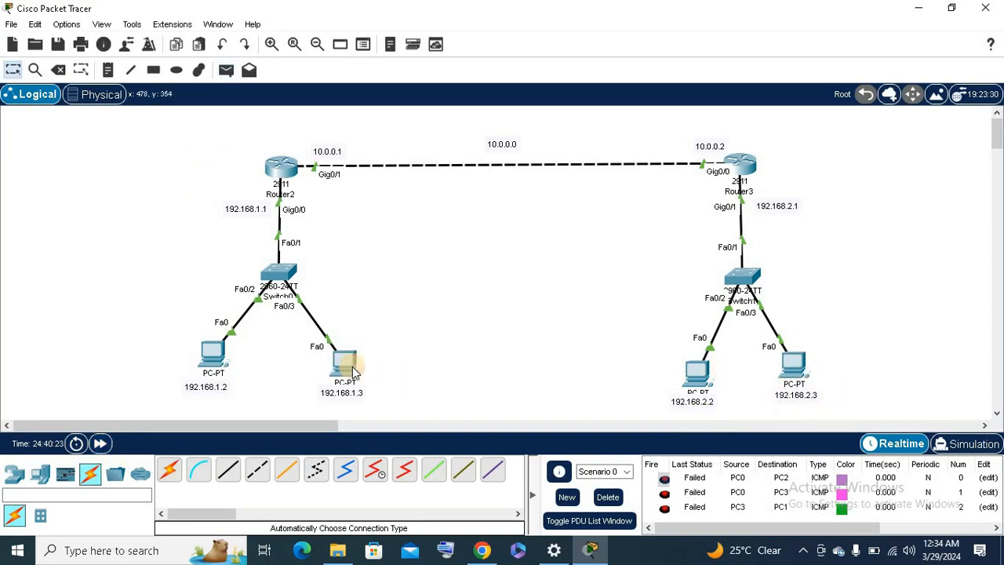
pyautogui.click(608, 496)
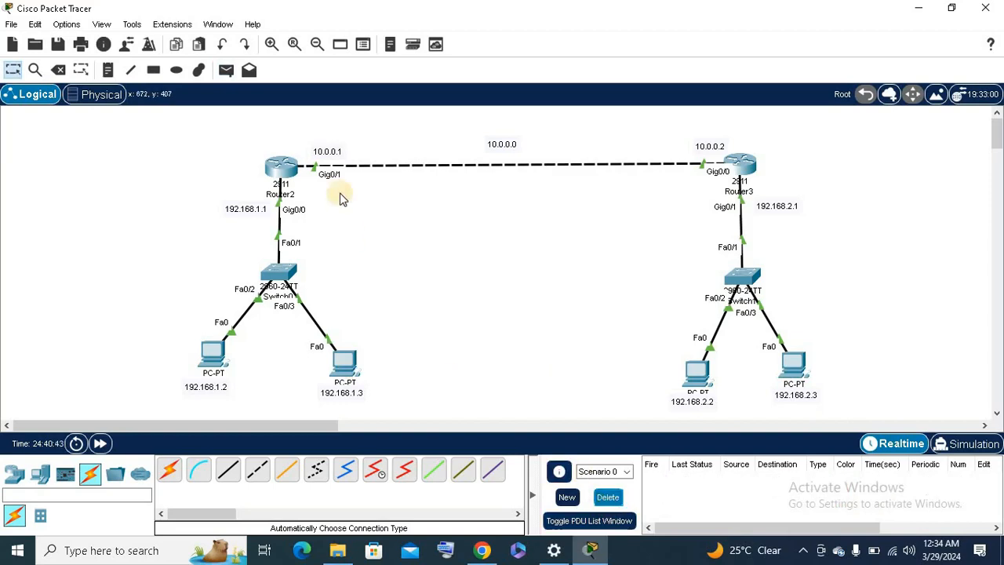
# Ping PC 192.168.2.2 from 192.168.1.2 and PC 192.168.2.3 from 192.168.1.3.
pyautogui.click(226, 70)
pyautogui.click(219, 351)
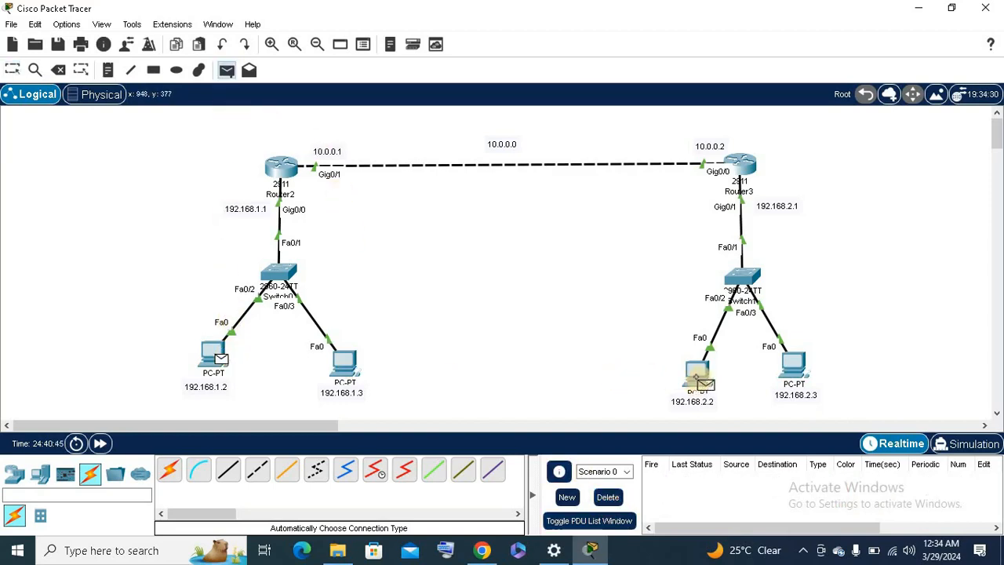
pyautogui.click(696, 378)
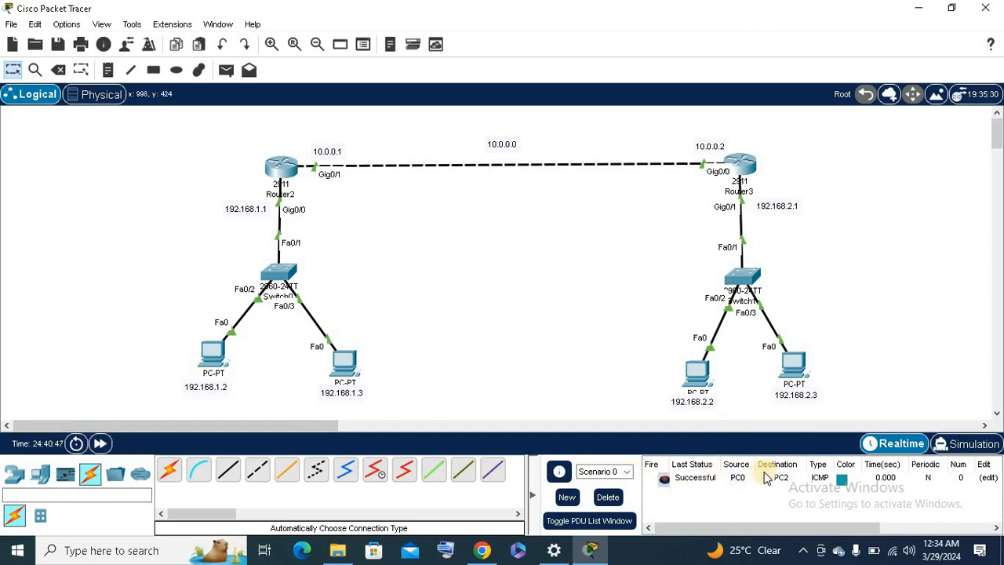
pyautogui.click(226, 70)
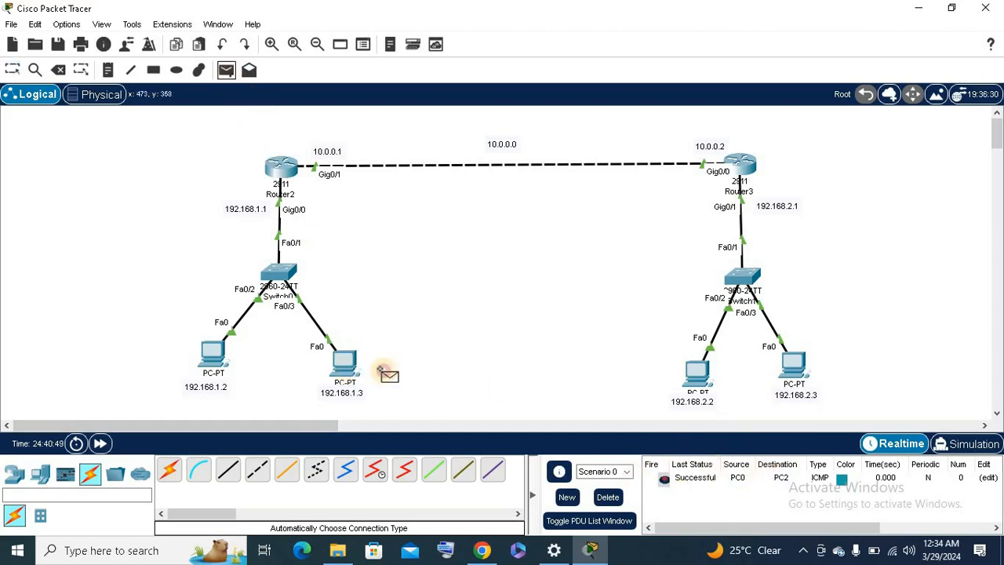
pyautogui.click(345, 362)
pyautogui.click(792, 365)
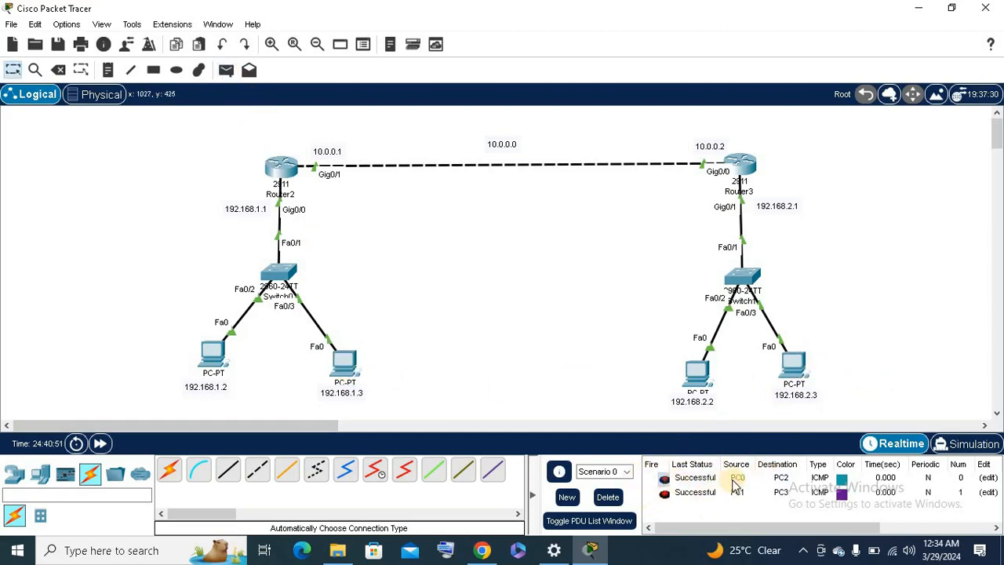
# Ping Router2 and PC 192.168.1.3 from PC 192.168.2.3.
pyautogui.click(225, 69)
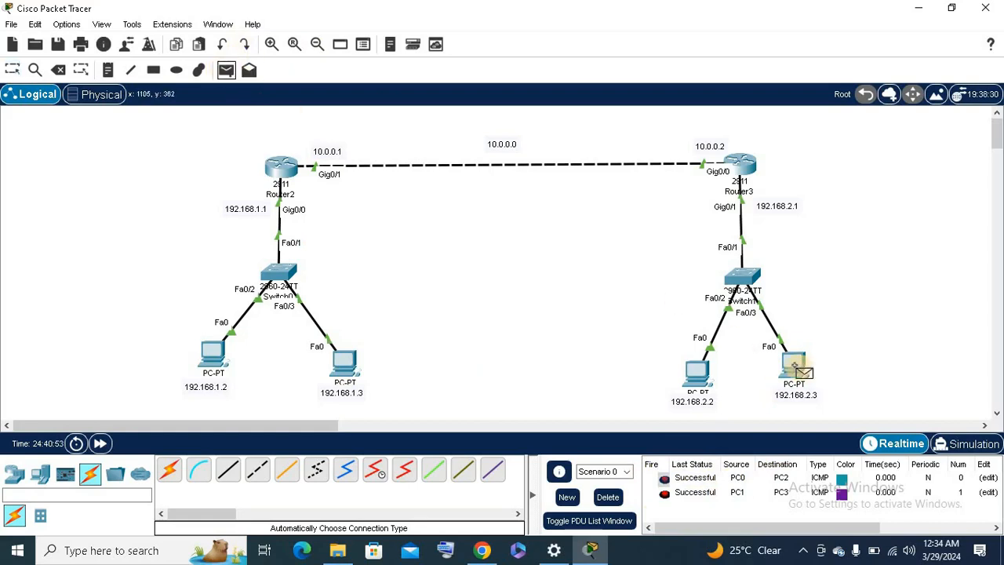
pyautogui.click(794, 365)
pyautogui.click(287, 168)
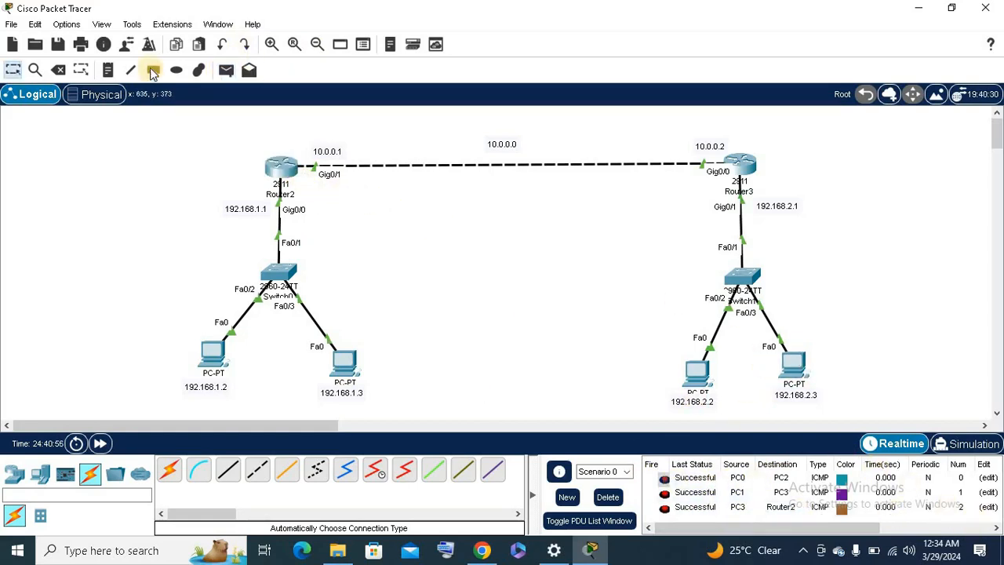
pyautogui.click(226, 69)
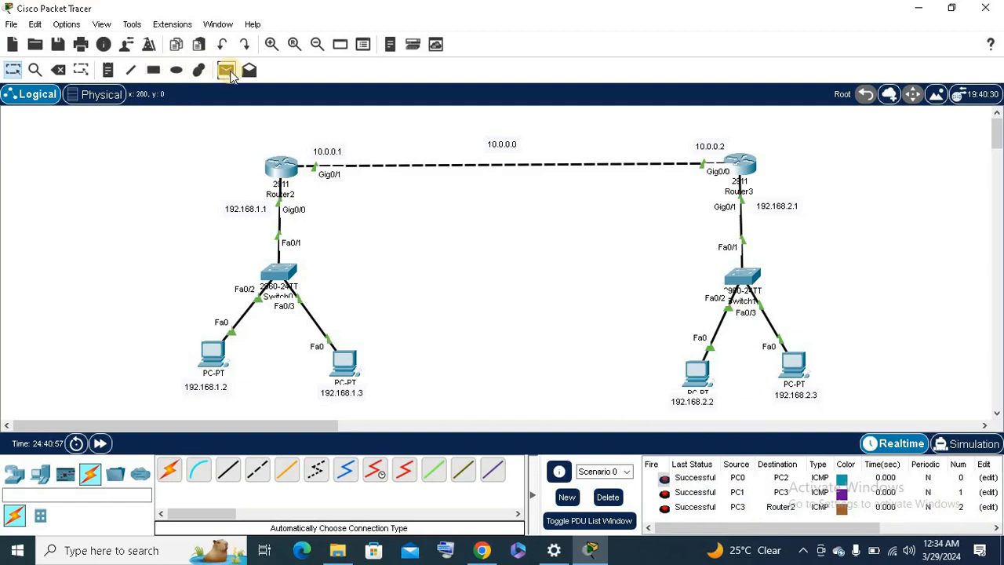
pyautogui.click(777, 363)
pyautogui.click(347, 363)
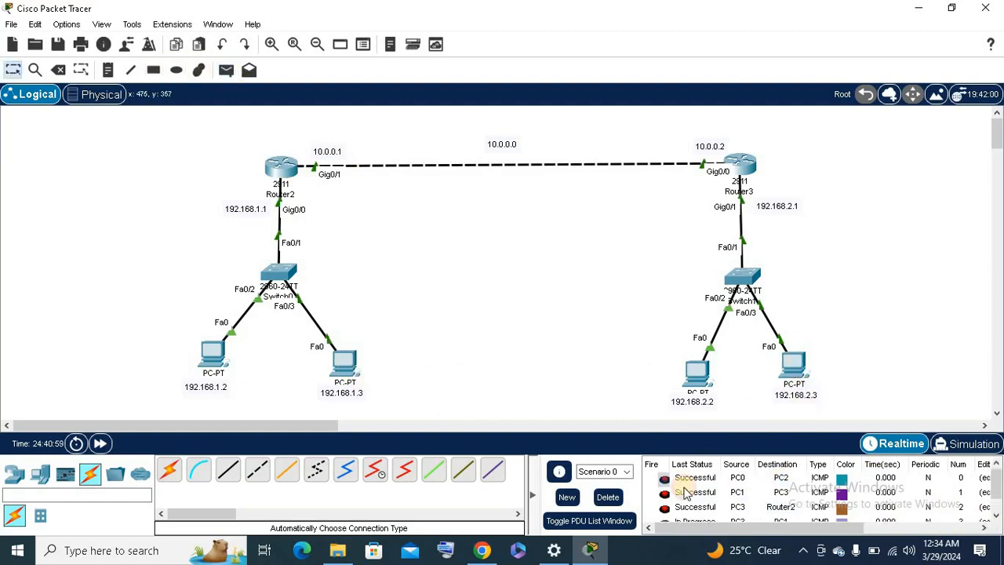
pyautogui.click(995, 521)
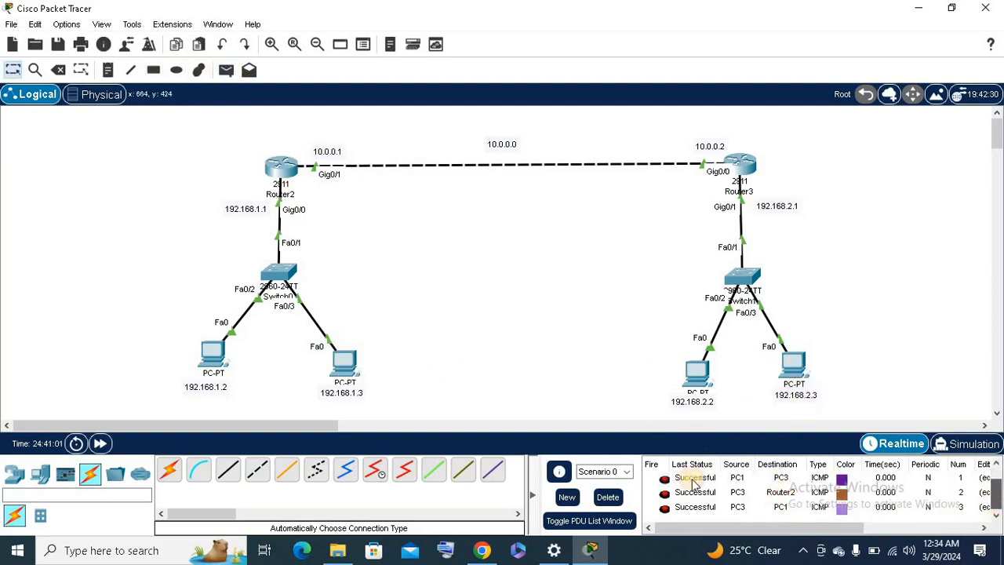
# Send a simple PDU from PC 192.168.2.2 to PC 192.168.1.2, then delete all test packets.
pyautogui.click(226, 70)
pyautogui.click(694, 374)
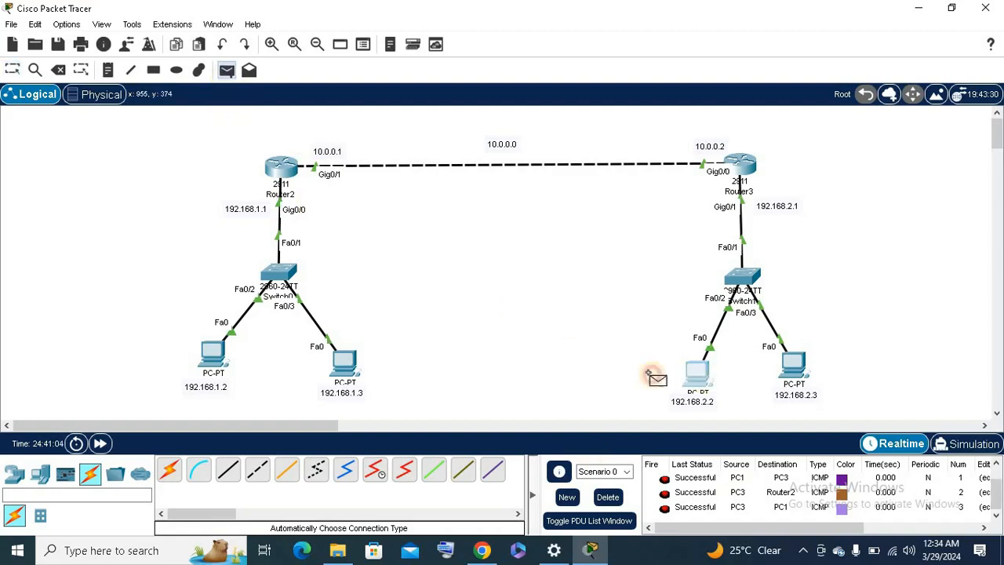
pyautogui.click(227, 355)
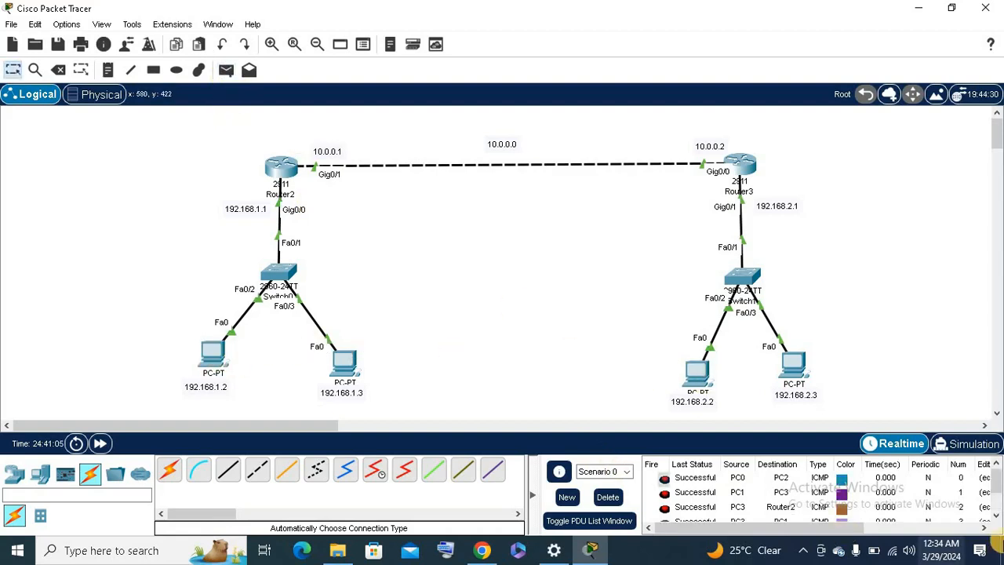
pyautogui.click(996, 511)
pyautogui.click(996, 511)
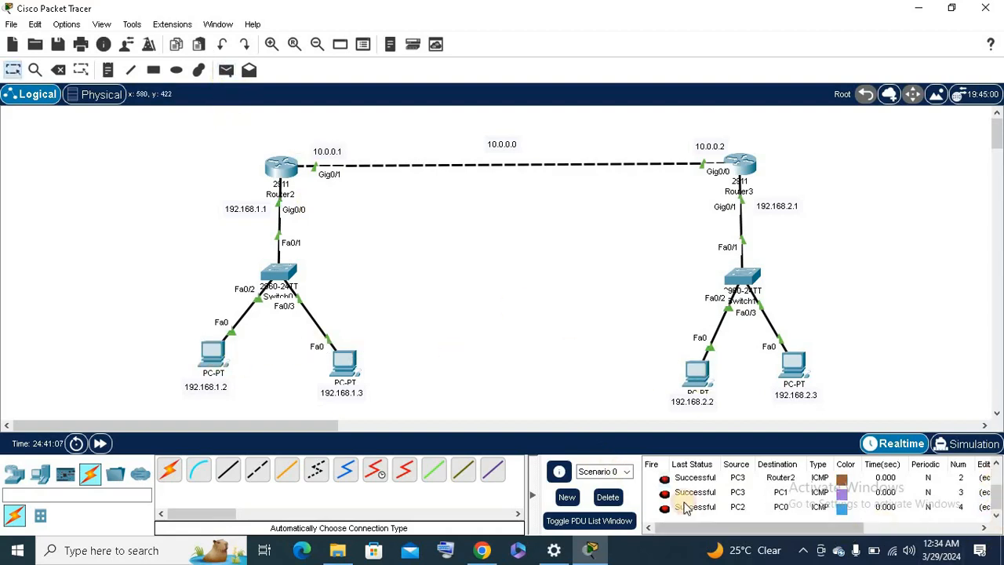
pyautogui.click(623, 502)
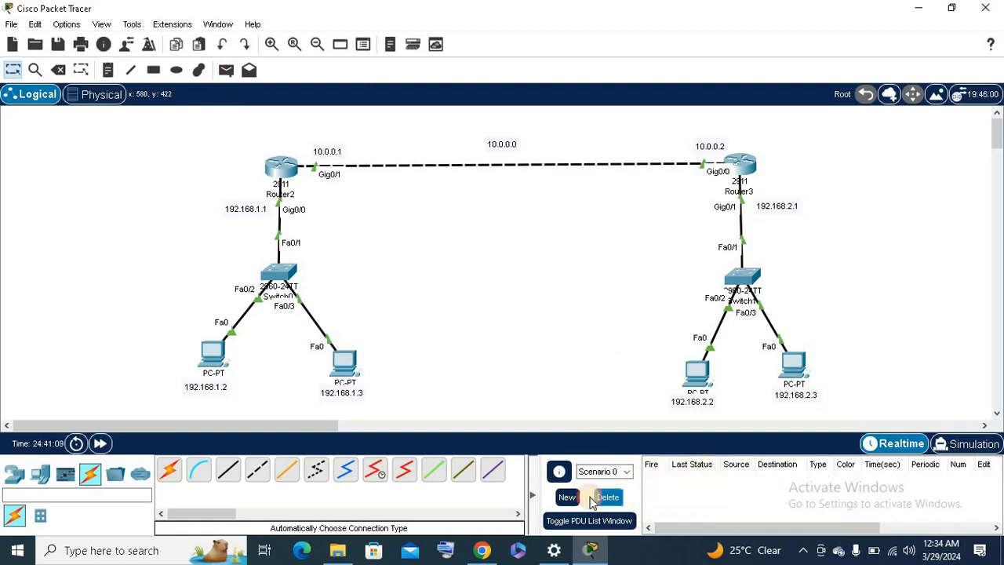
# From PC0's command prompt, ping 192.168.2.3 and 192.168.2.2 with 4/4 replies, then close PC0.
pyautogui.click(534, 498)
pyautogui.click(210, 357)
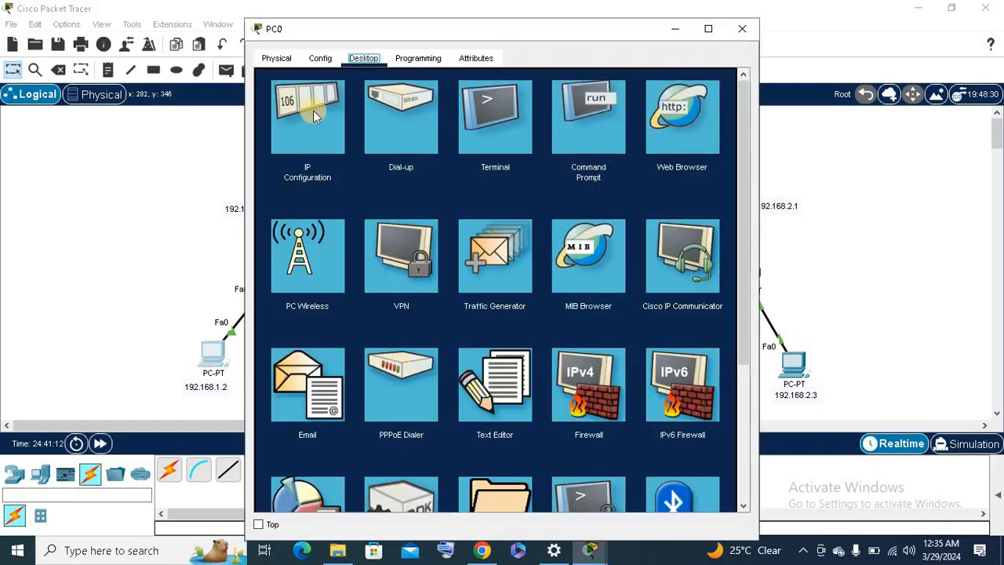
pyautogui.click(578, 163)
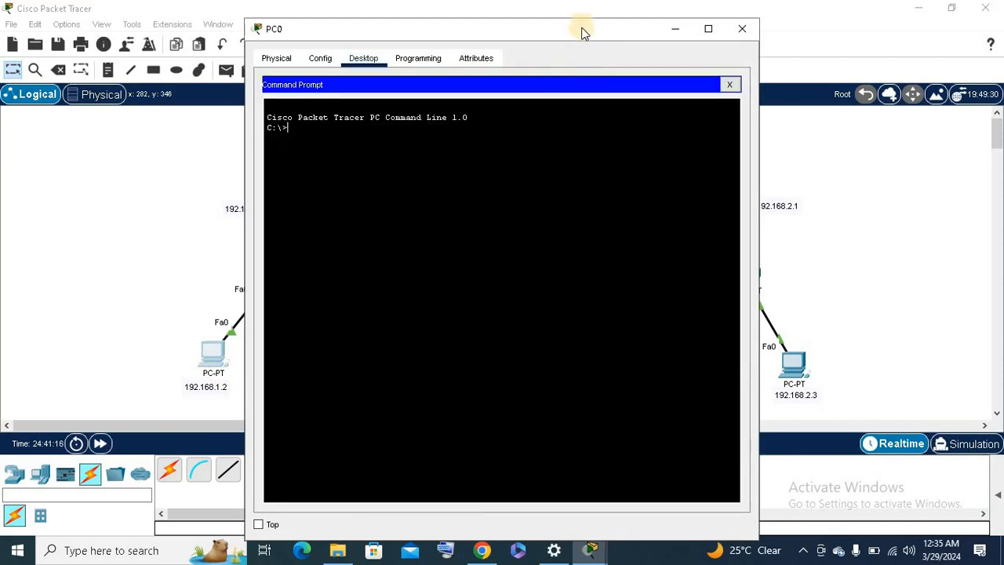
pyautogui.moveTo(582, 29); pyautogui.dragTo(385, 22)
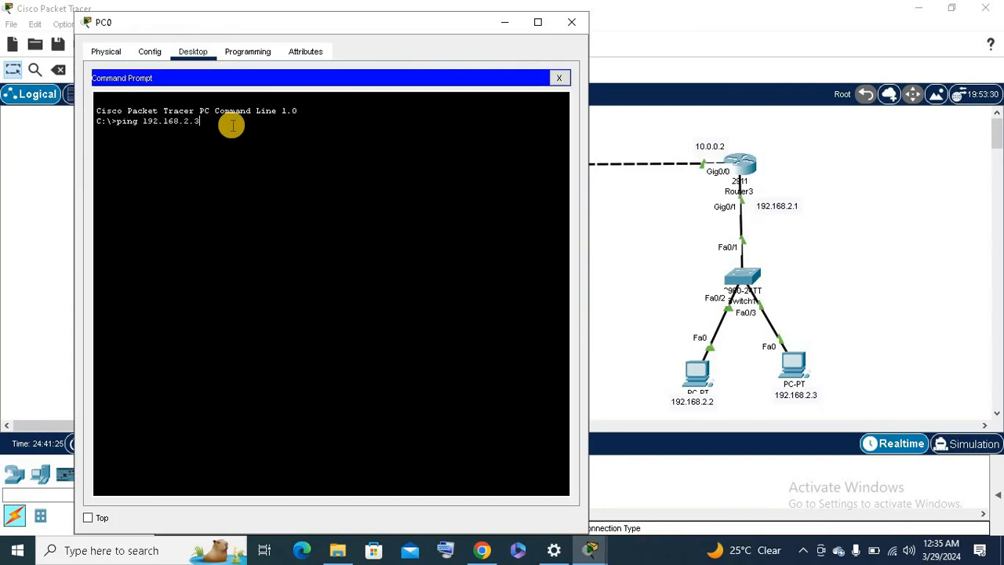
pyautogui.press('Return')
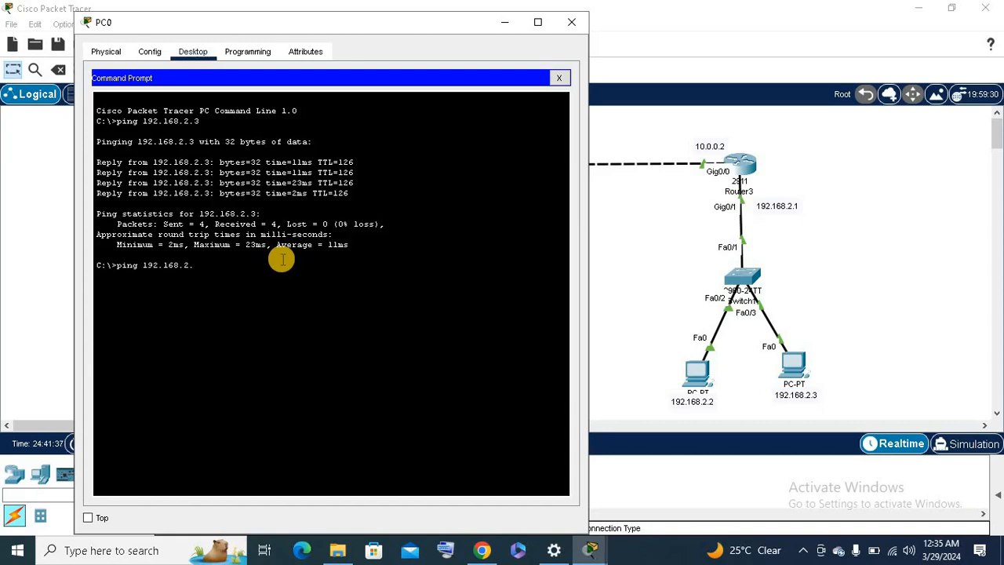
pyautogui.press('Return')
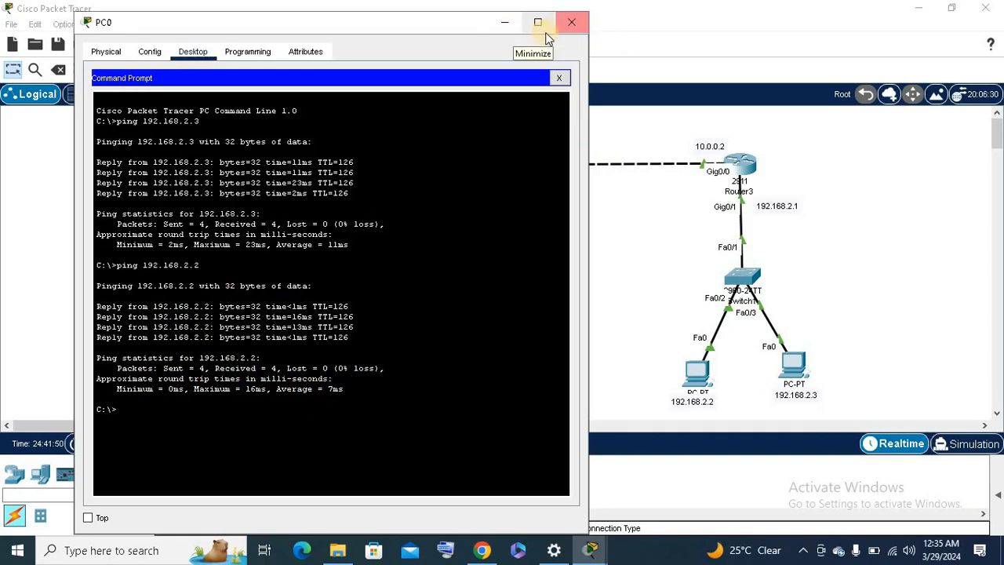
pyautogui.click(572, 25)
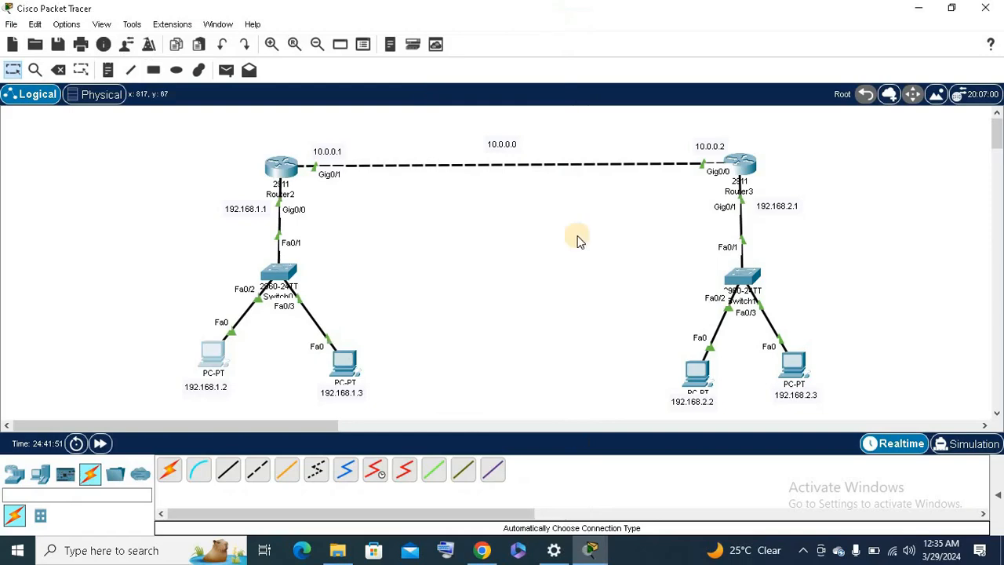
# Run 'ping 192.168.1.2' and 'ping 192.168.1.3' from PC3's command prompt, then close PC3.
pyautogui.click(791, 364)
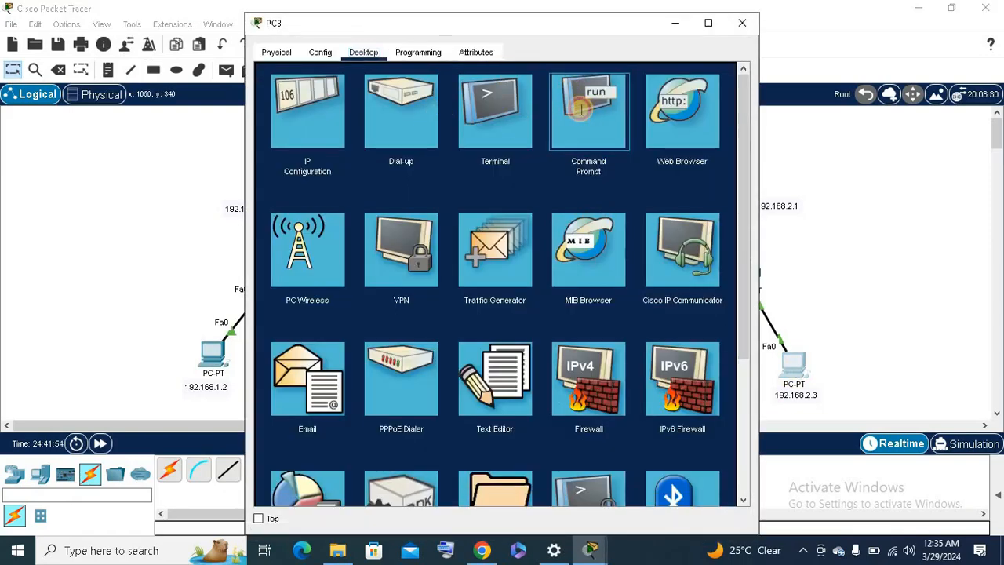
pyautogui.click(571, 97)
pyautogui.moveTo(690, 20); pyautogui.dragTo(863, 10)
pyautogui.write('ping 192.168.1.2')
pyautogui.press('Return')
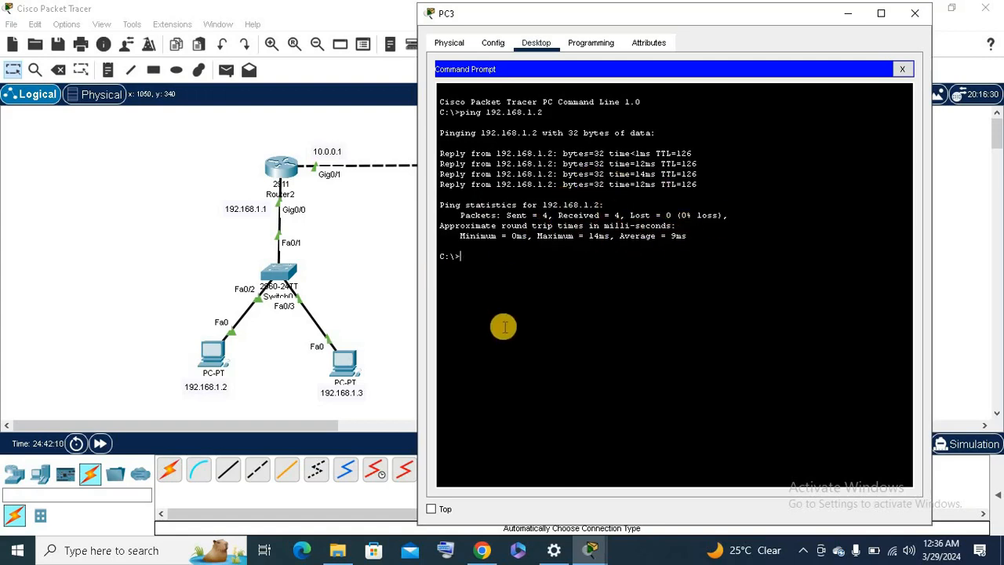
pyautogui.write('pi')
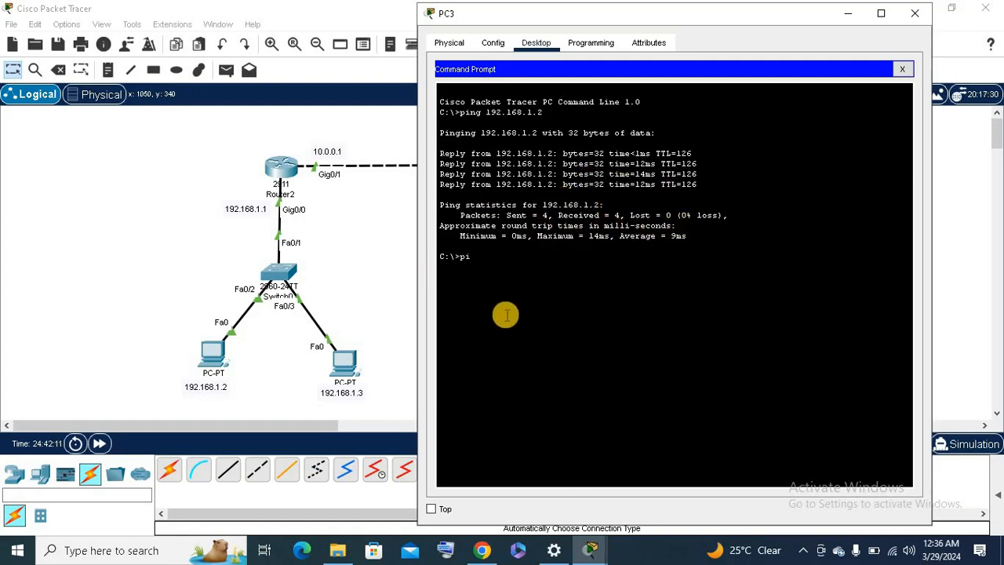
pyautogui.write('ng')
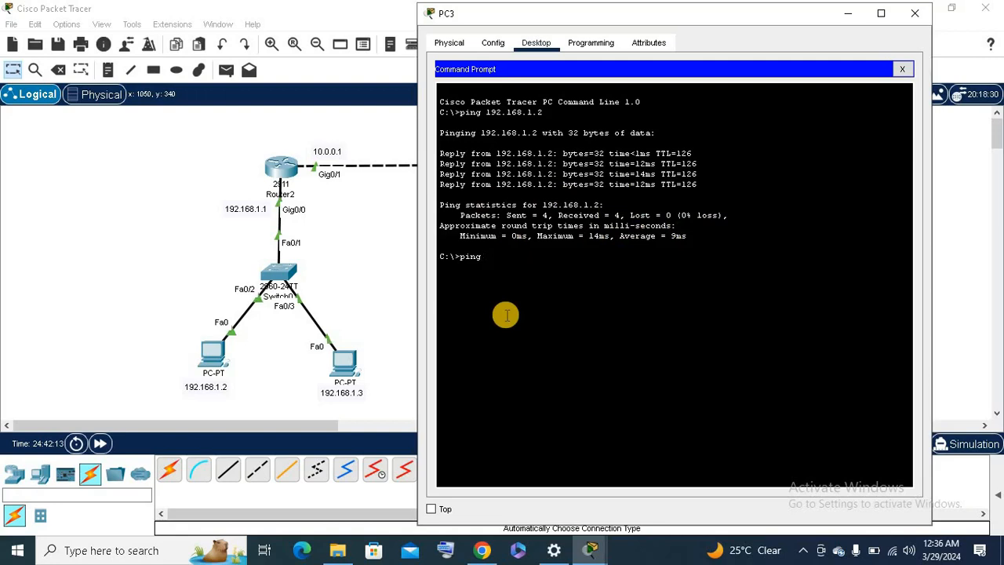
pyautogui.write(' 192.168')
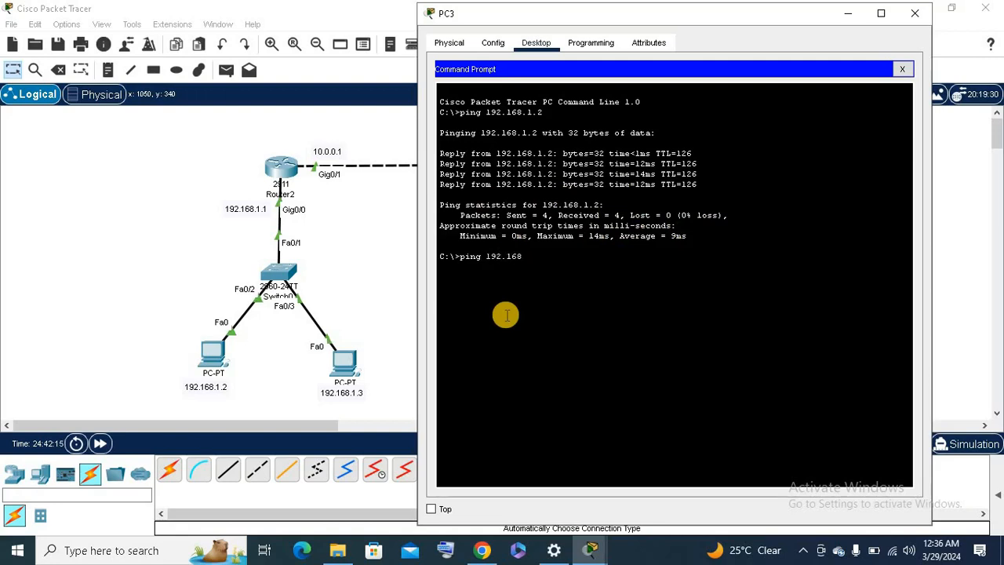
pyautogui.write('.1.3')
pyautogui.press('Return')
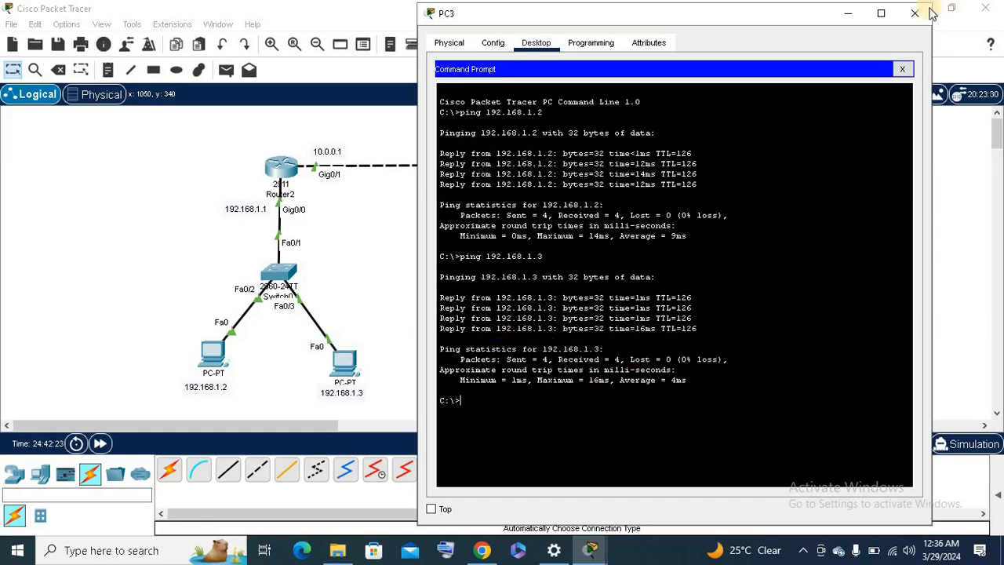
pyautogui.click(902, 69)
pyautogui.click(914, 13)
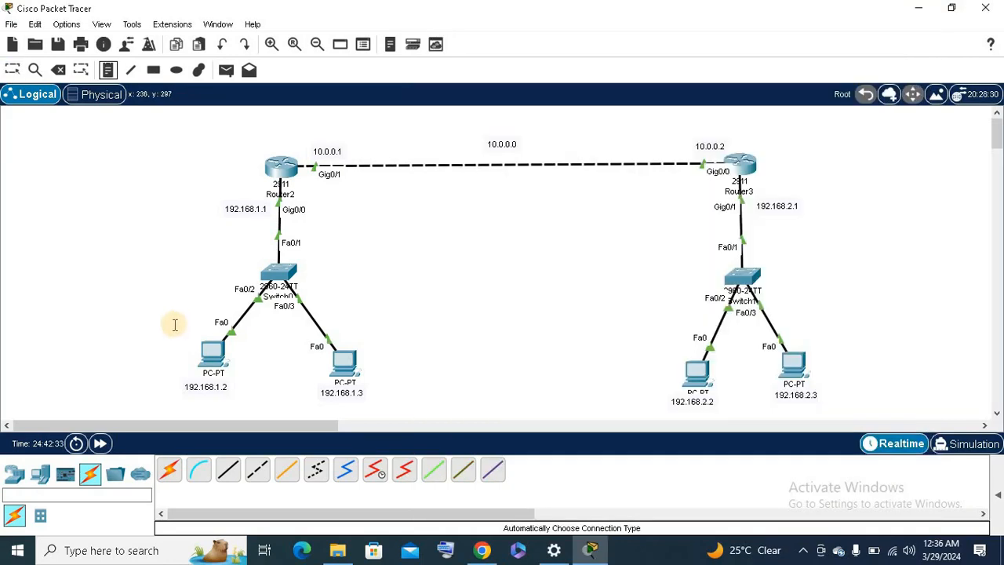
# Add a canvas note with the author's name beside PC 192.168.1.2 and shift it slightly left.
pyautogui.click(175, 324)
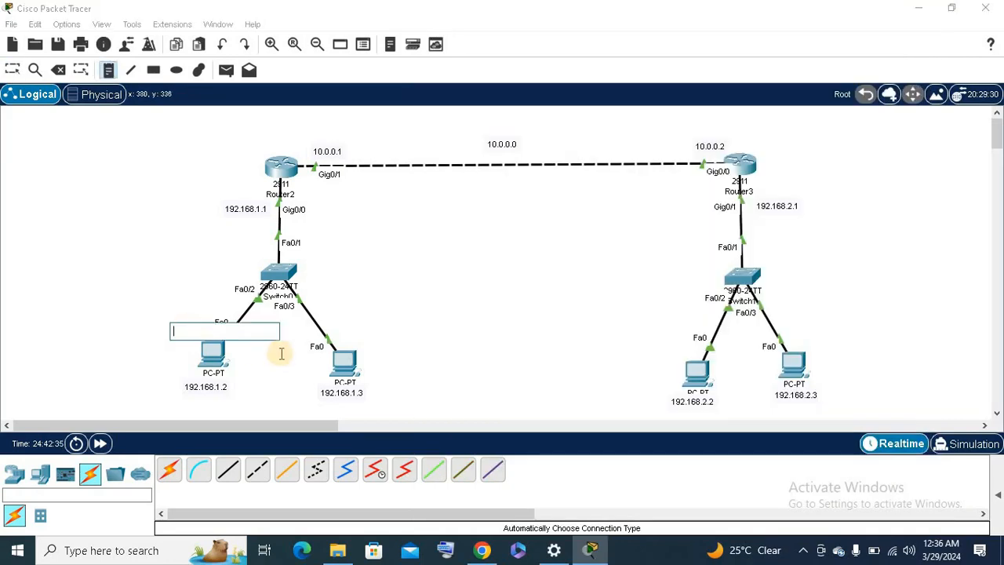
pyautogui.write('Kareeb Ba')
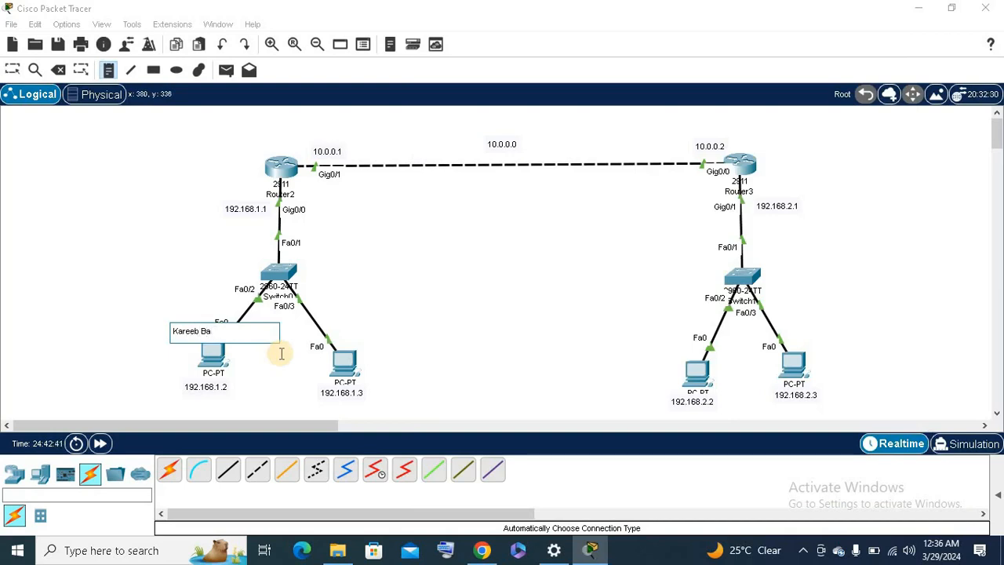
pyautogui.write('sha')
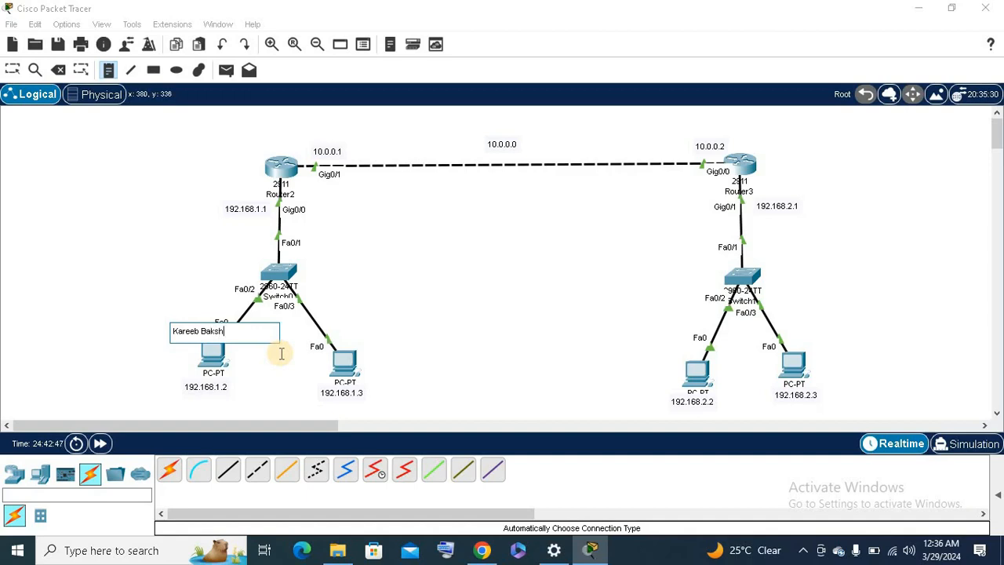
pyautogui.click(118, 295)
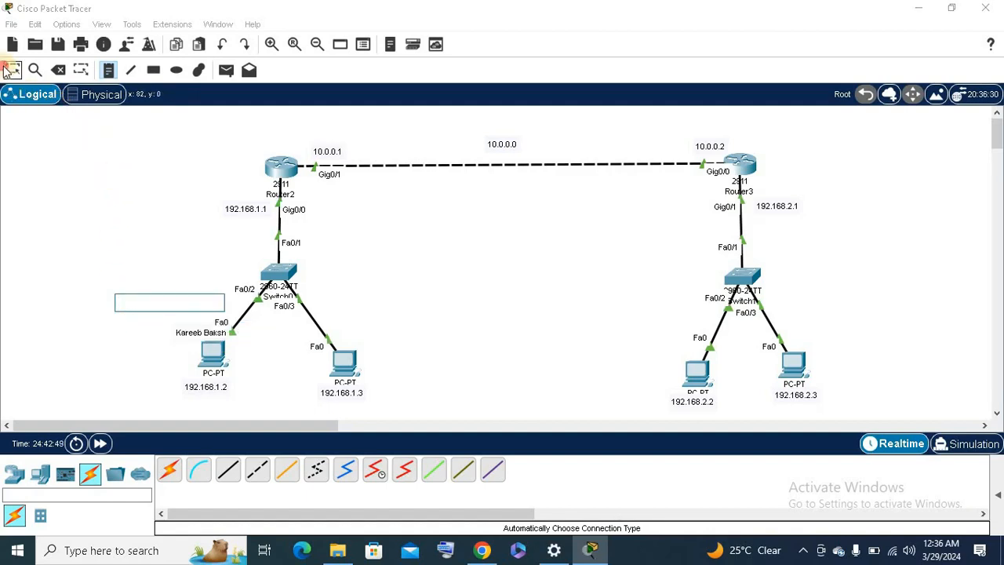
pyautogui.click(6, 69)
pyautogui.moveTo(186, 332)
pyautogui.mouseDown()
pyautogui.moveTo(163, 332)
pyautogui.moveTo(170, 327)
pyautogui.mouseUp()
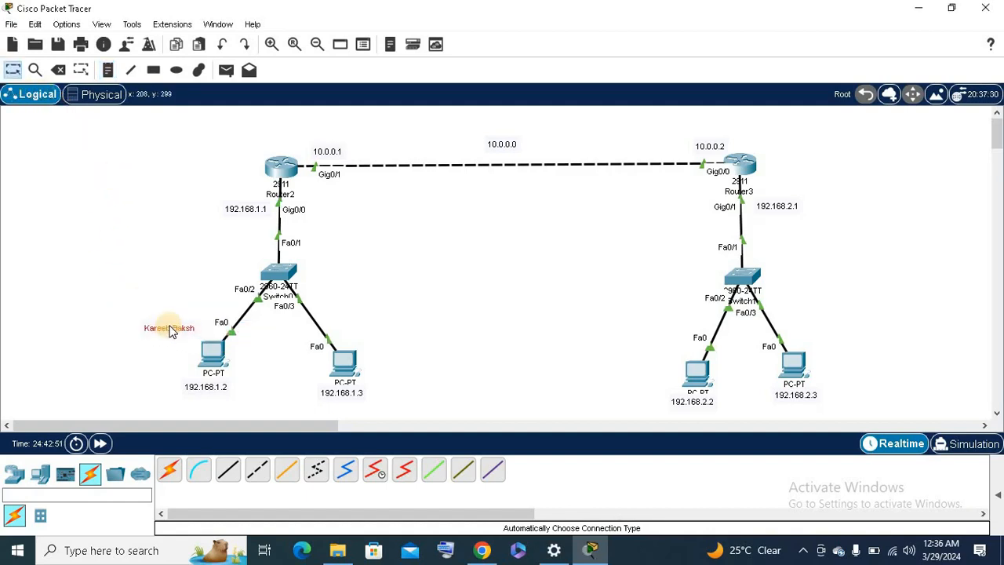
pyautogui.click(169, 328)
pyautogui.click(163, 271)
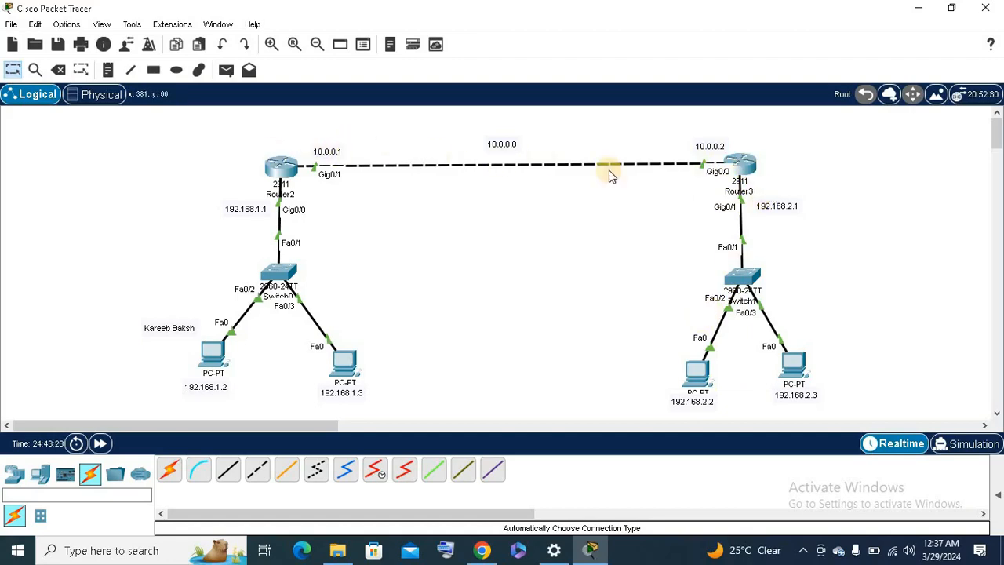
# Open Router3's CLI and return from RIP configuration to a global configuration prompt.
pyautogui.click(739, 163)
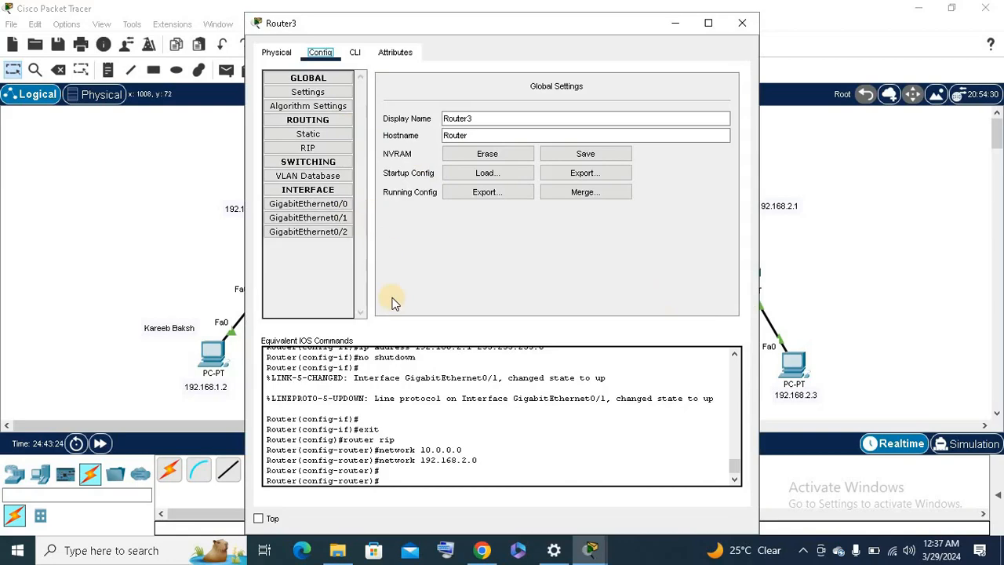
pyautogui.click(353, 53)
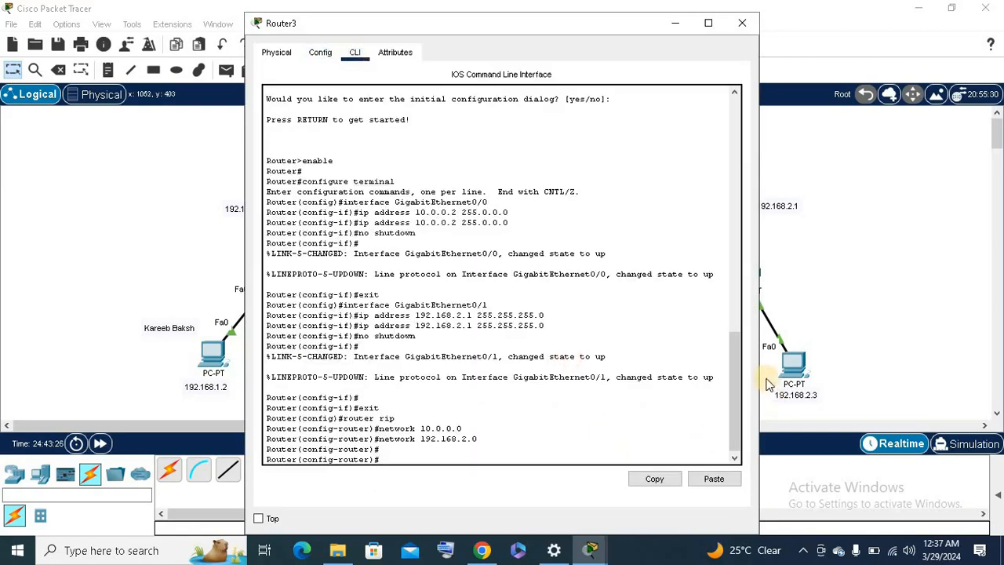
pyautogui.click(727, 424)
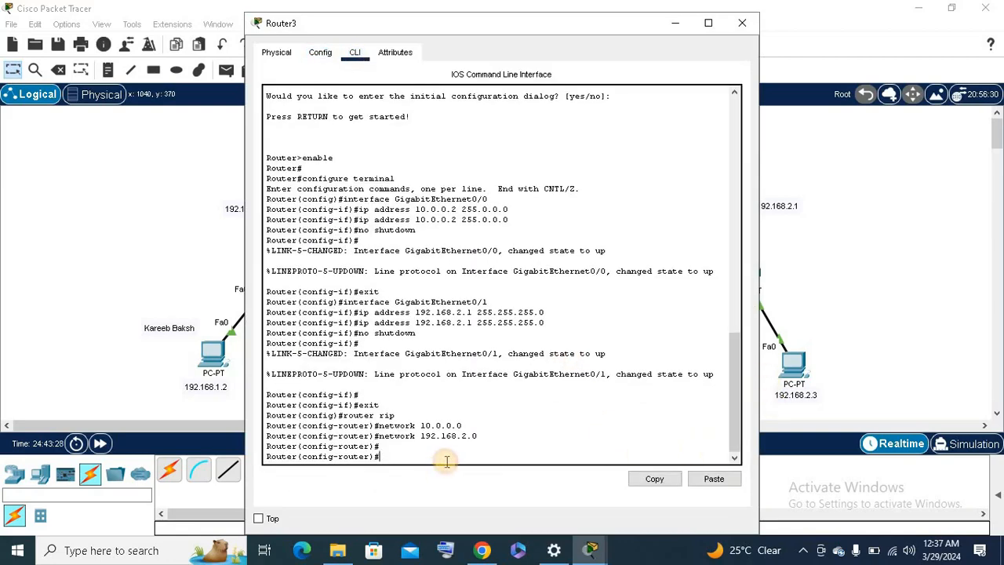
pyautogui.press('Return')
pyautogui.press('Return')
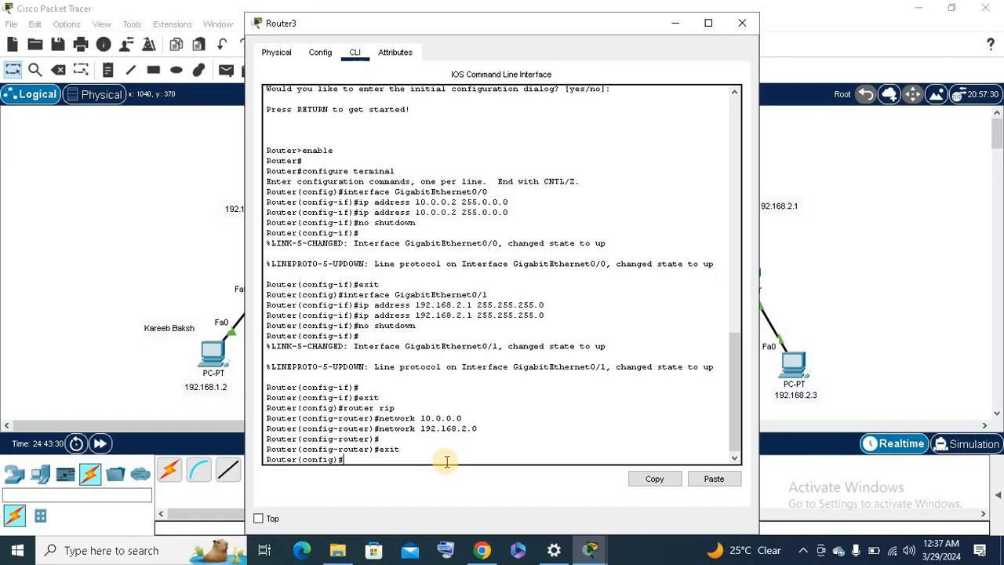
pyautogui.press('Return')
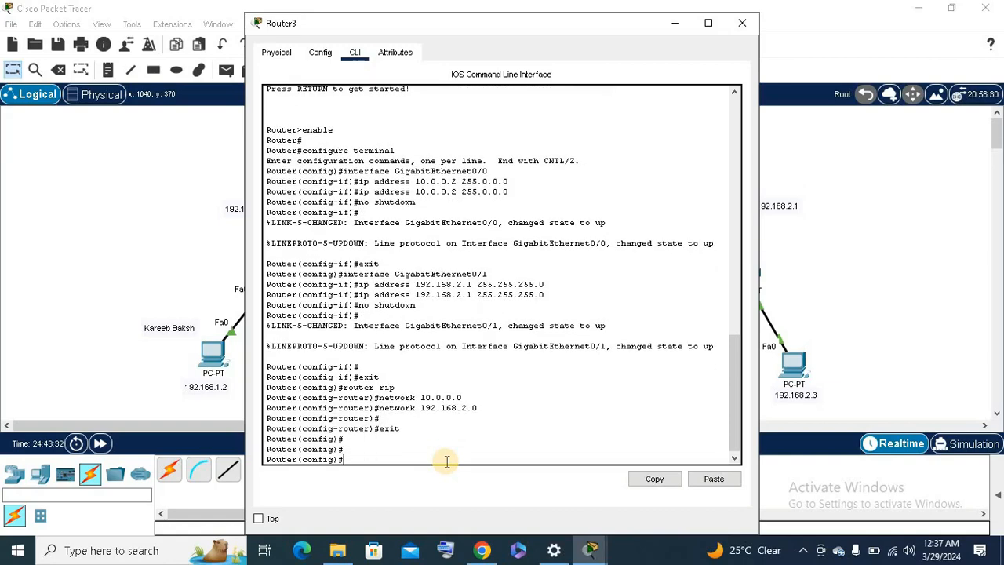
# Enter 'access-list 15 deny host 192.168.1.2' on Router3.
pyautogui.write('access-list ?')
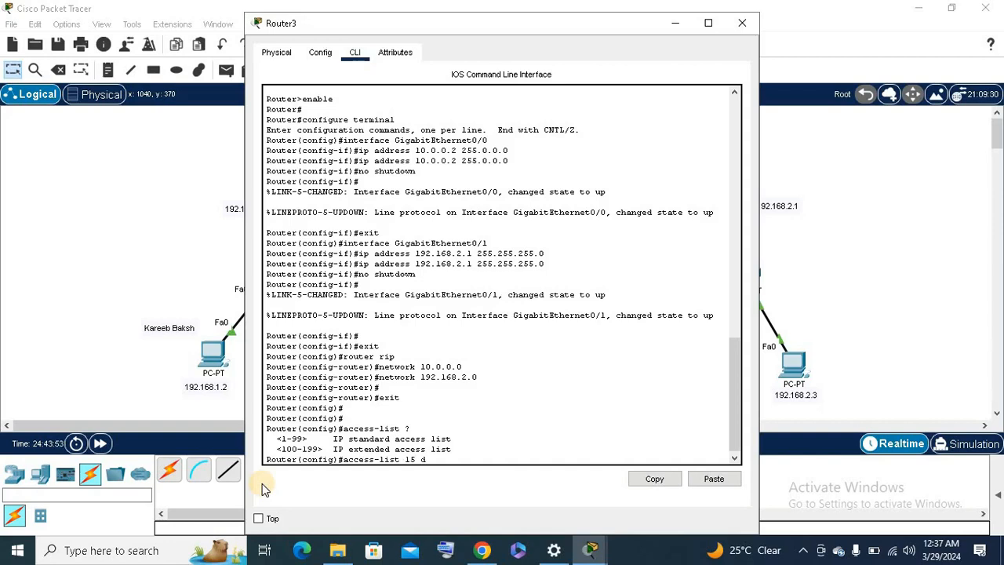
pyautogui.write('y host')
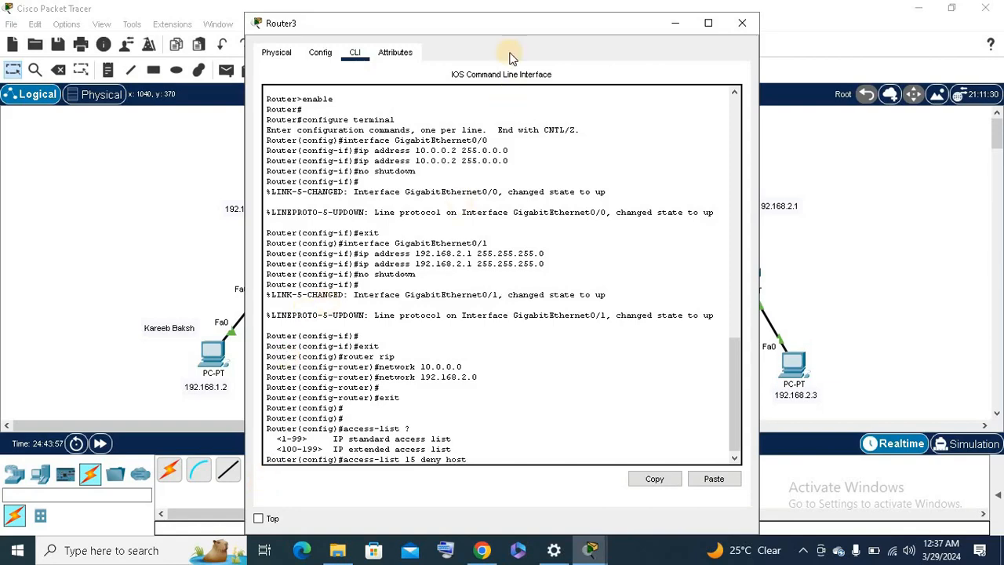
pyautogui.moveTo(501, 29); pyautogui.dragTo(611, 17)
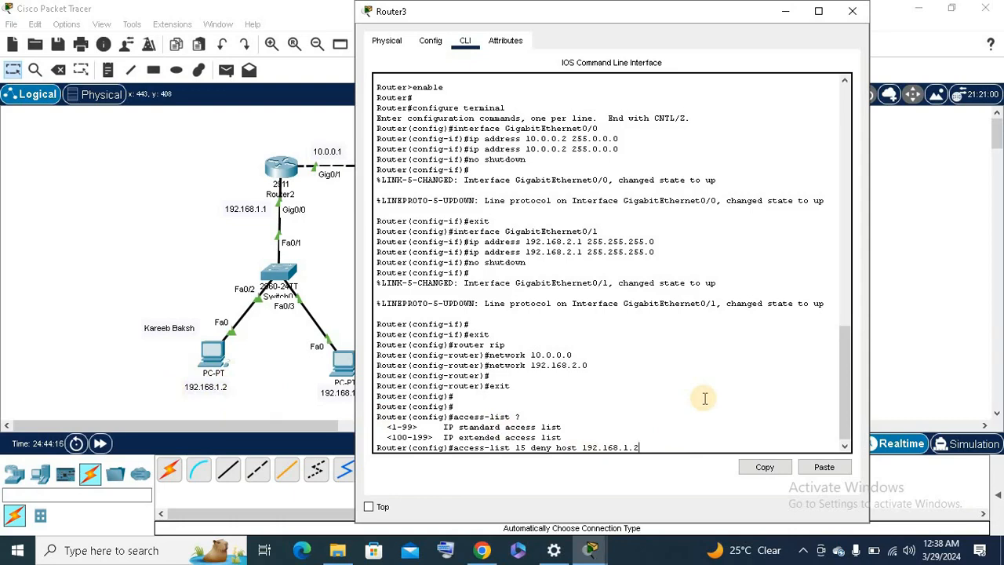
pyautogui.press('Return')
pyautogui.press('Return')
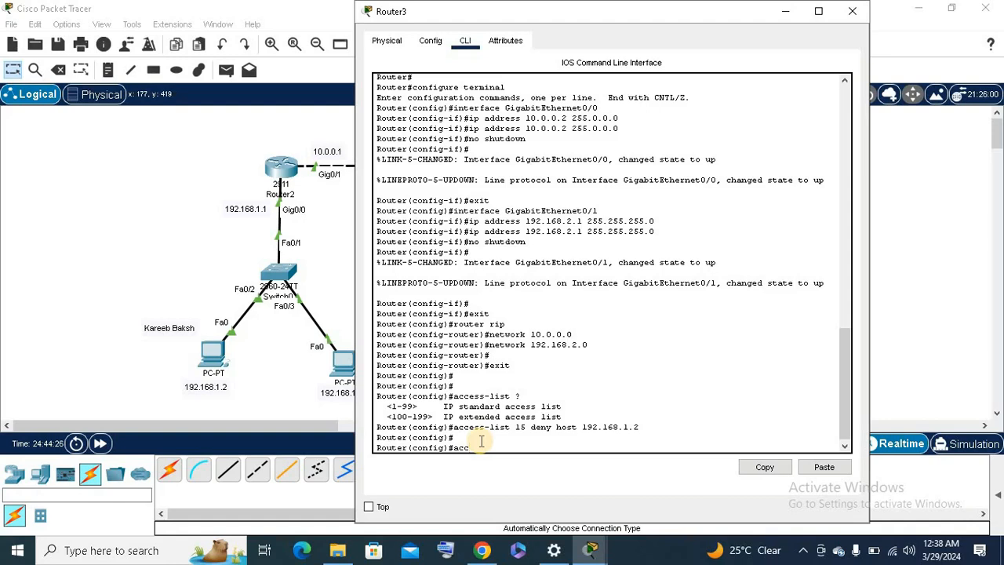
# Add 'access-list 15 permit any' on Router3 and move the console window aside.
pyautogui.write('ss-list')
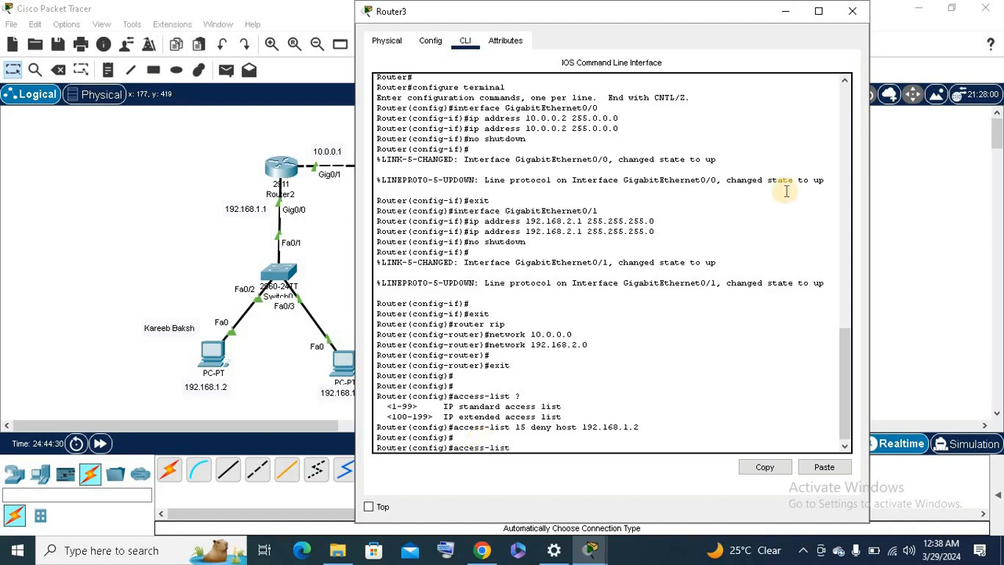
pyautogui.write(' 15 permit any')
pyautogui.press('Return')
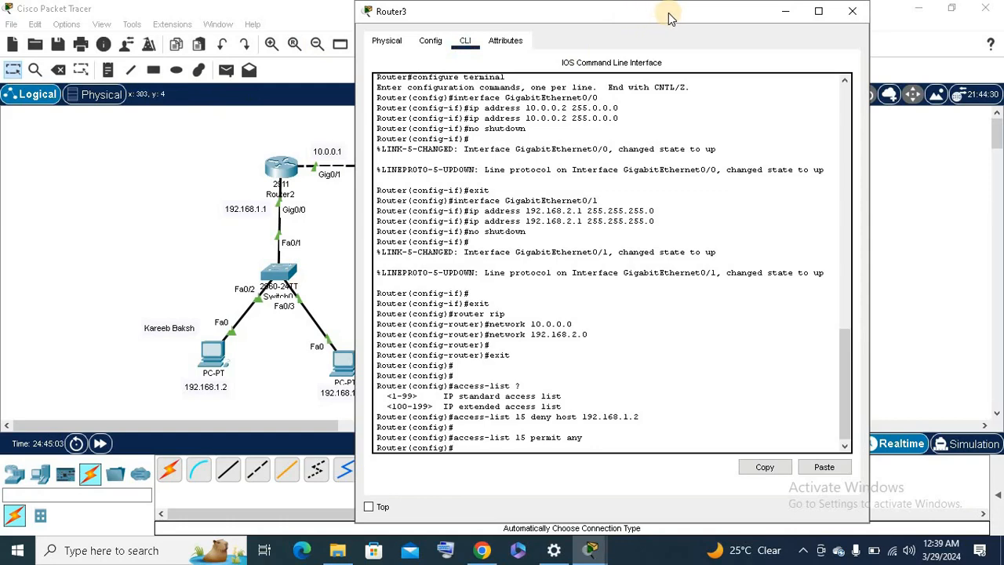
pyautogui.moveTo(669, 17); pyautogui.dragTo(488, 22)
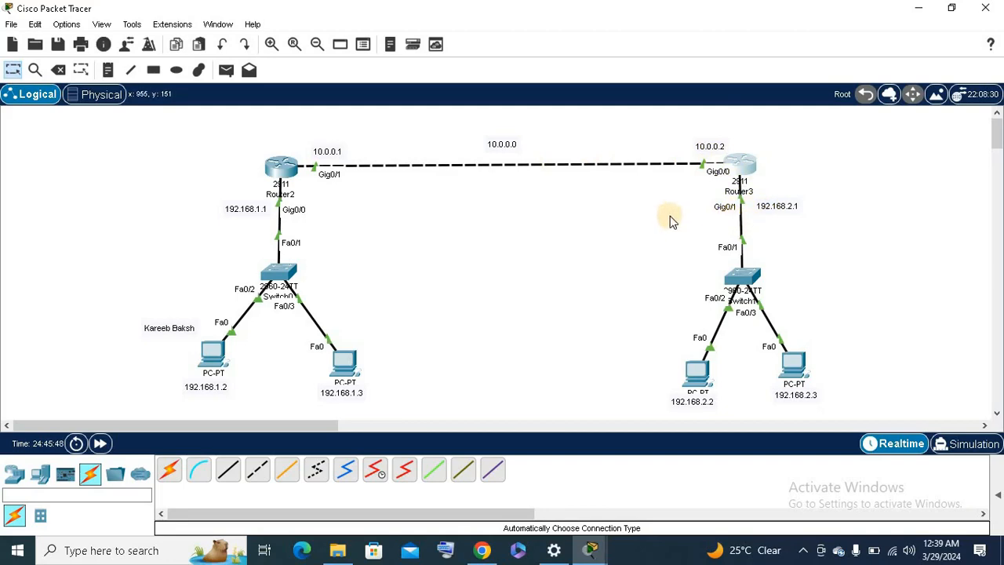
# On Router3, apply access list 15 inbound on interface gig0/0 with 'ip access-group 15 in'.
pyautogui.moveTo(589, 548)
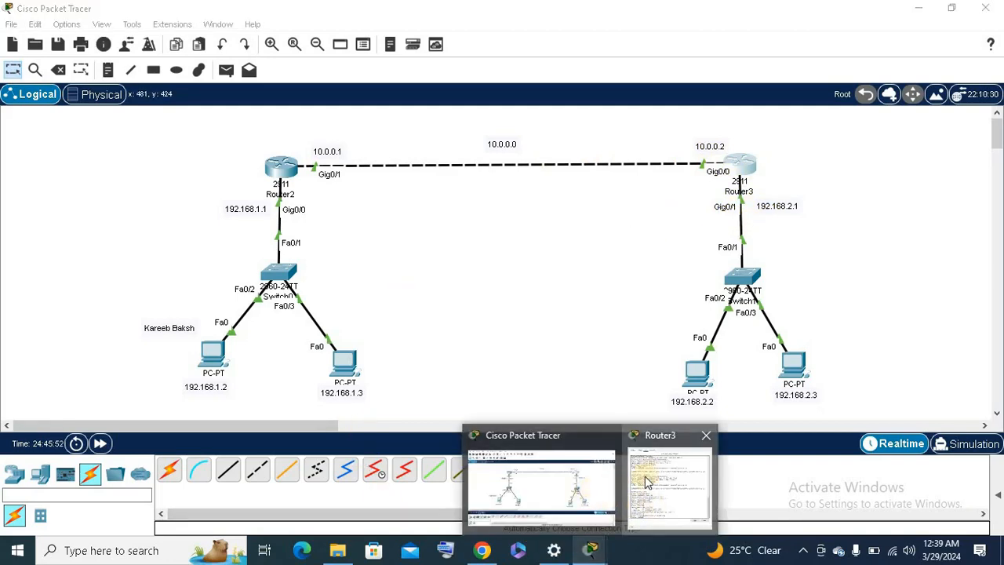
pyautogui.click(571, 463)
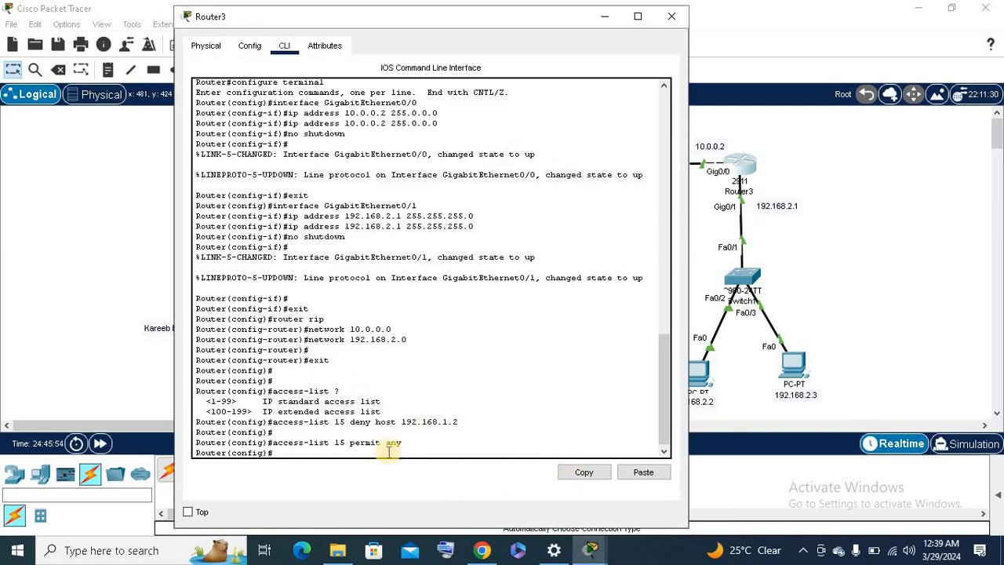
pyautogui.press('Return')
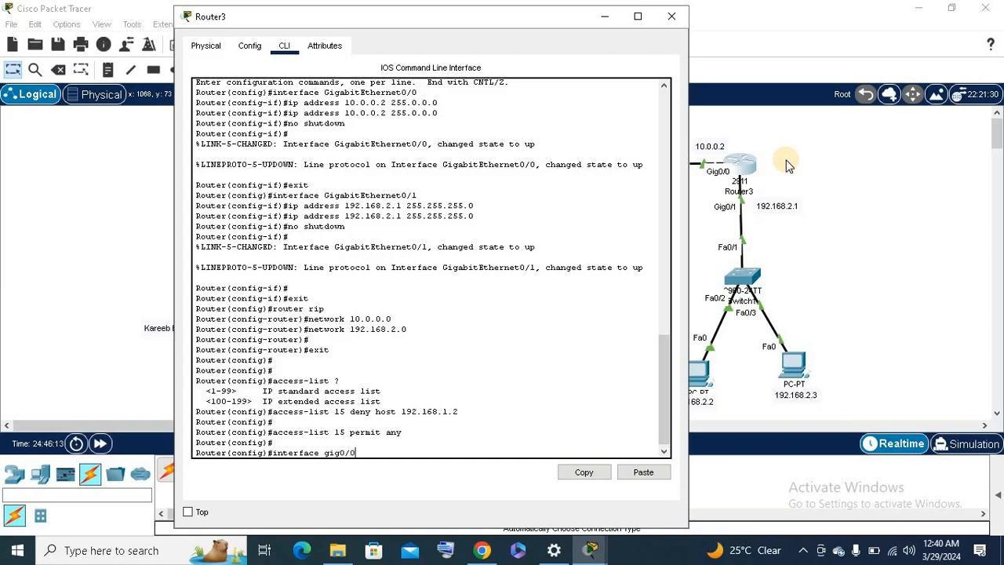
pyautogui.press('Return')
pyautogui.press('Return')
pyautogui.press('Return')
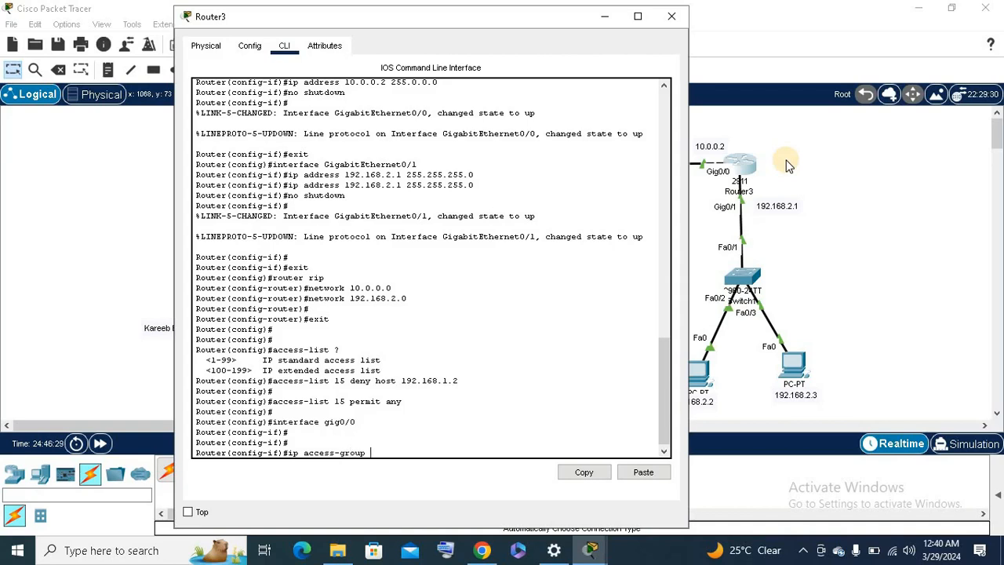
pyautogui.write('15')
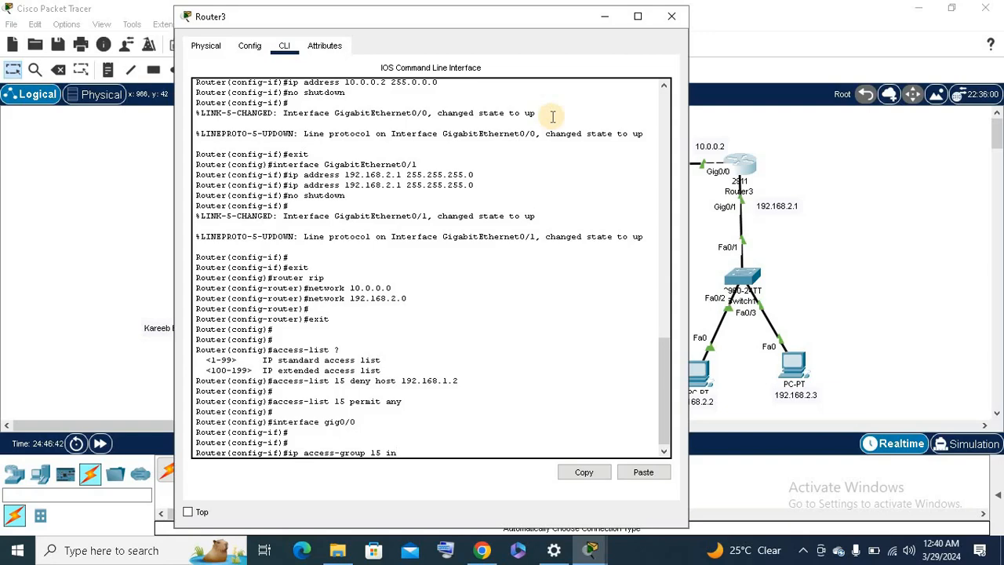
pyautogui.press('Return')
pyautogui.press('Return')
pyautogui.press('Return')
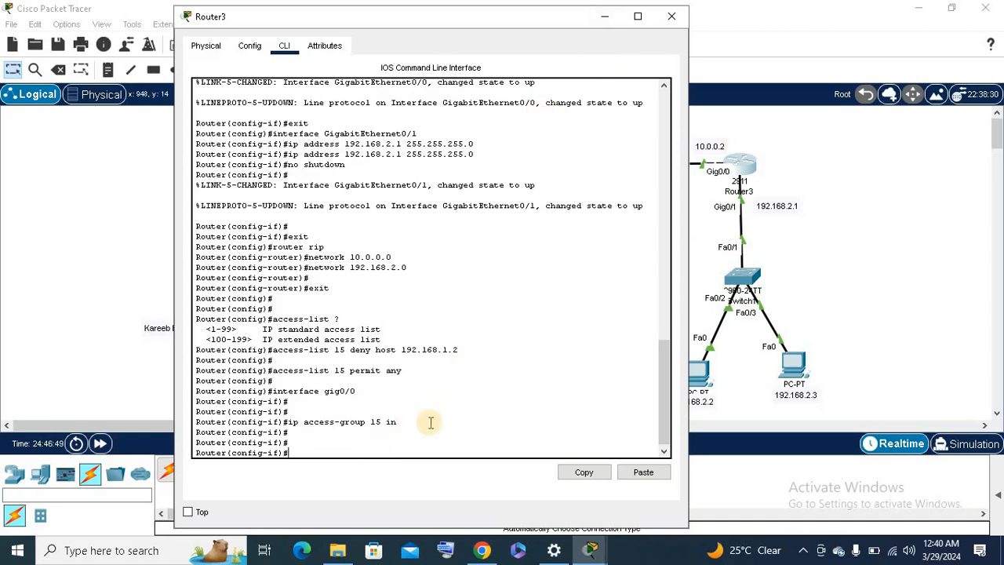
# Apply access list 15 outbound on gig0/1, then exit interface configuration.
pyautogui.press('Up')
pyautogui.press('Down')
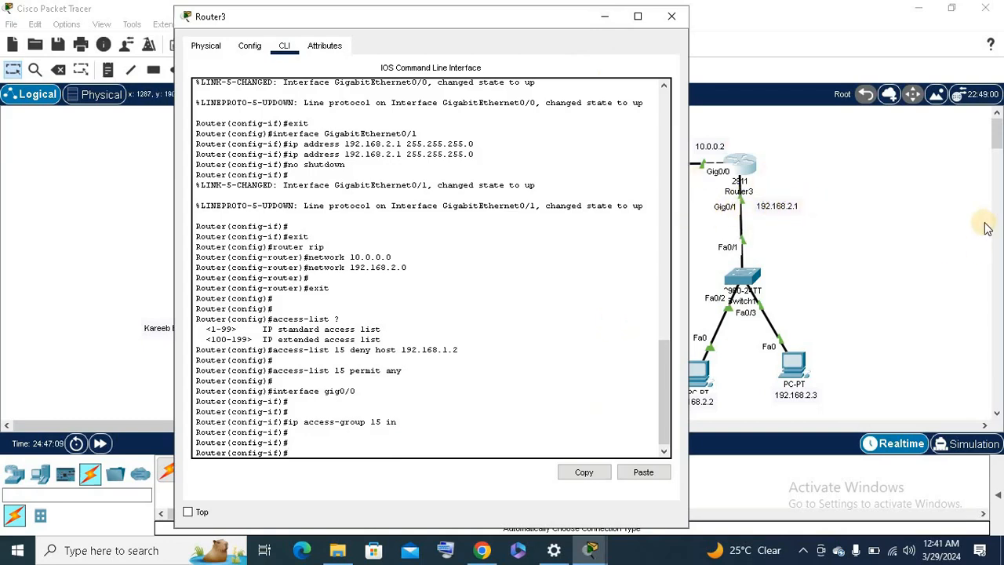
pyautogui.press('Up')
pyautogui.press('Up')
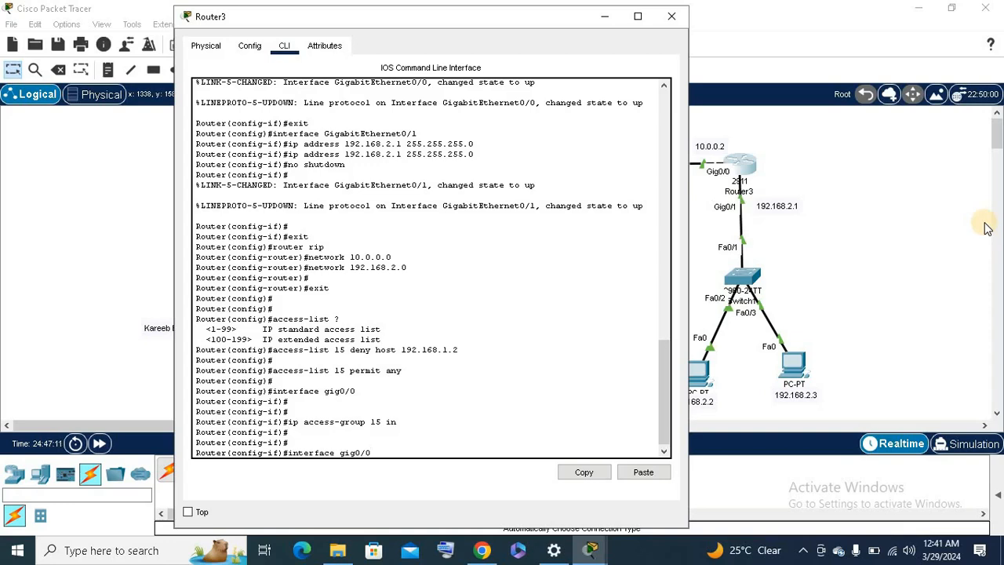
pyautogui.press('BackSpace')
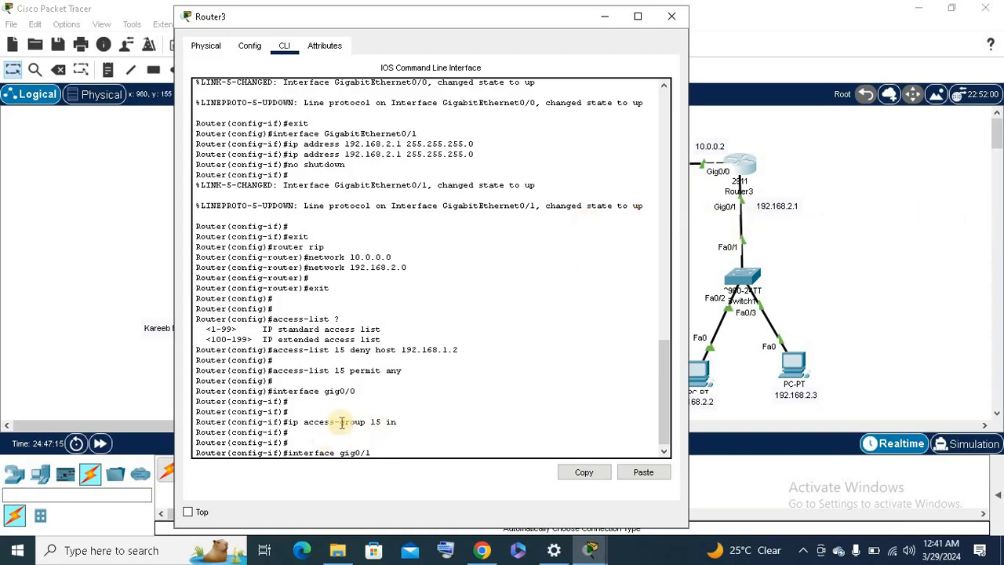
pyautogui.press('Return')
pyautogui.press('Return')
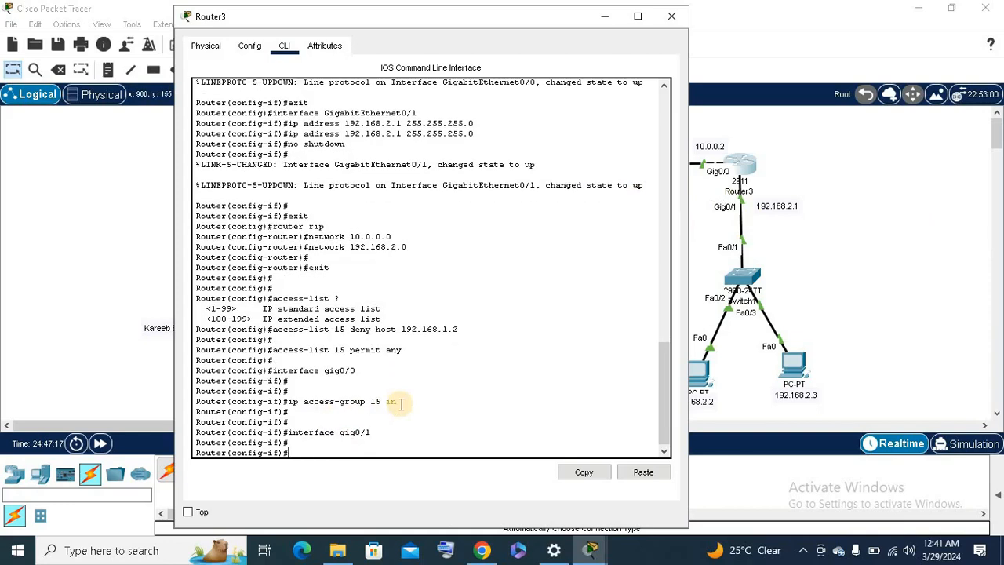
pyautogui.press('Up')
pyautogui.press('Up')
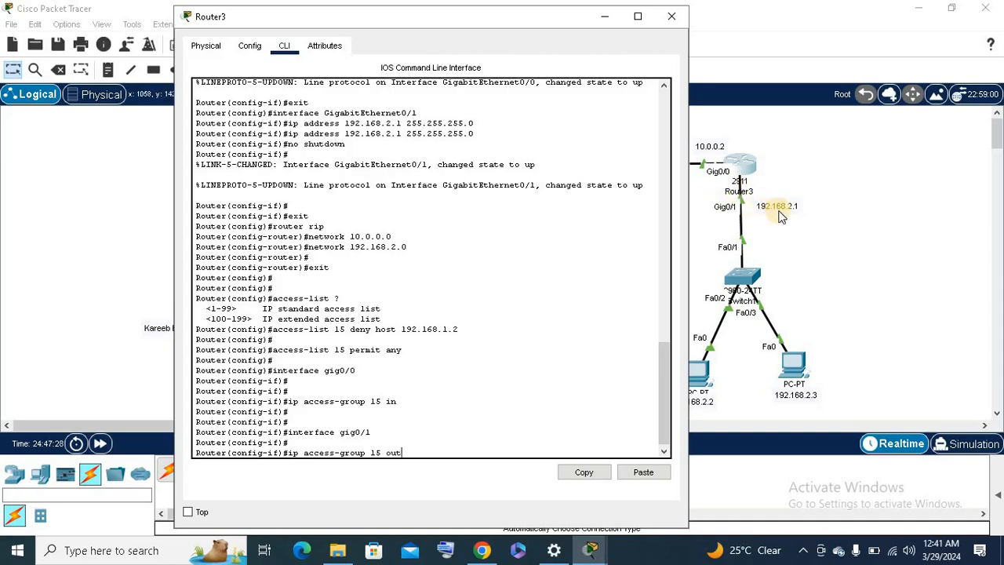
pyautogui.press('Return')
pyautogui.press('Return')
pyautogui.press('Return')
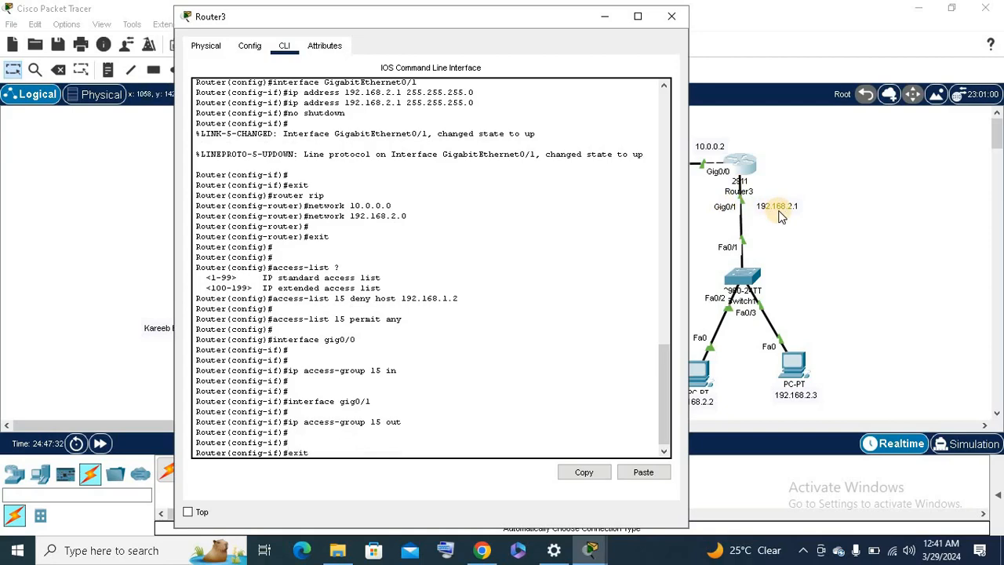
pyautogui.write('exit')
pyautogui.press('Return')
pyautogui.press('Return')
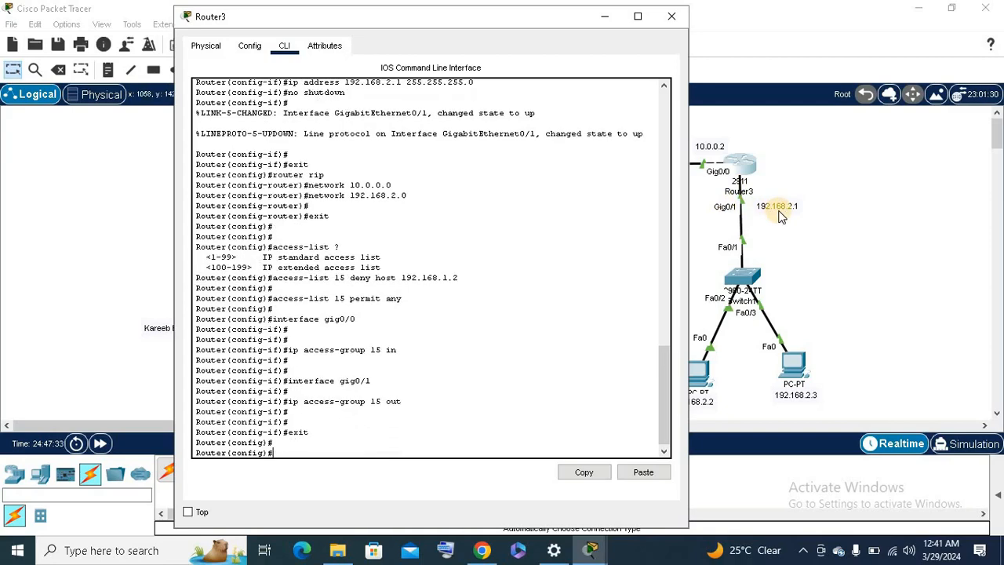
# Close the Router3 console, show the PDU list, and ping 192.168.2.2 from 192.168.1.2 and 192.168.1.3.
pyautogui.click(671, 16)
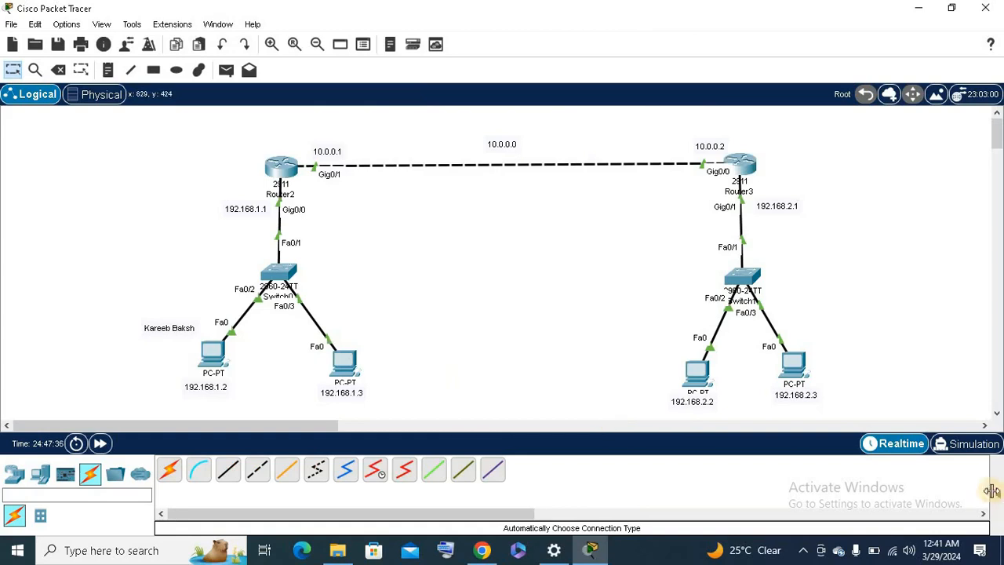
pyautogui.click(995, 498)
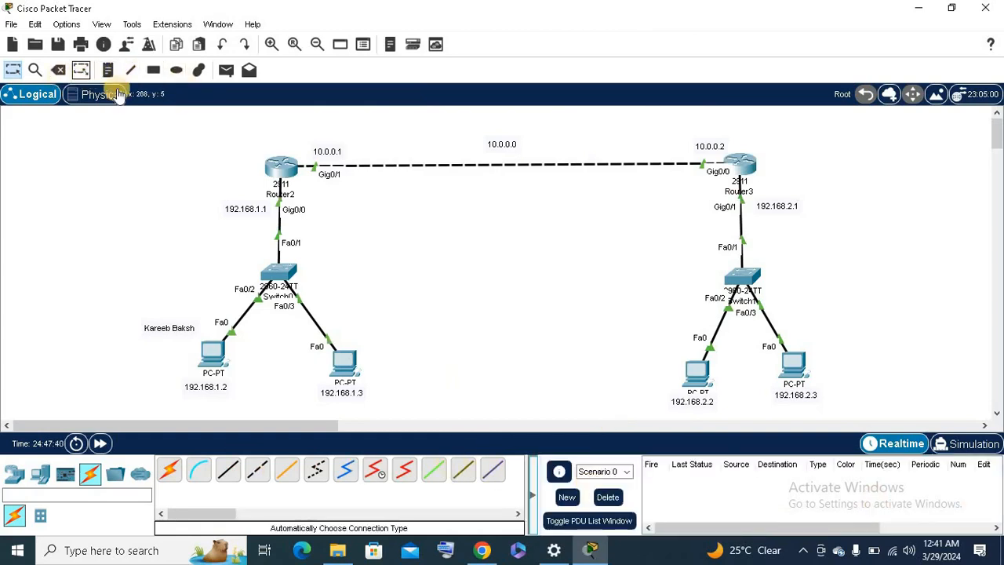
pyautogui.click(225, 71)
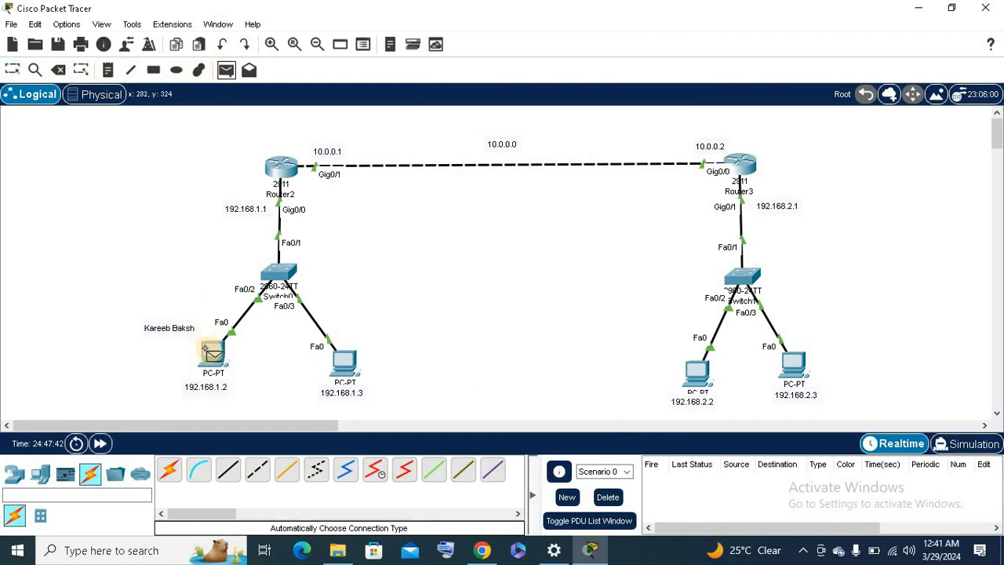
pyautogui.click(208, 350)
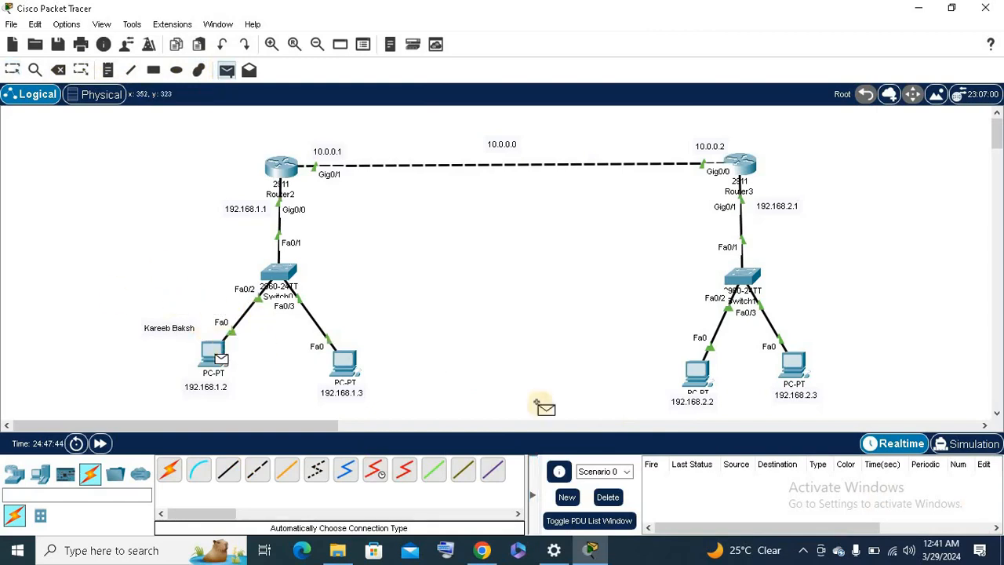
pyautogui.click(690, 374)
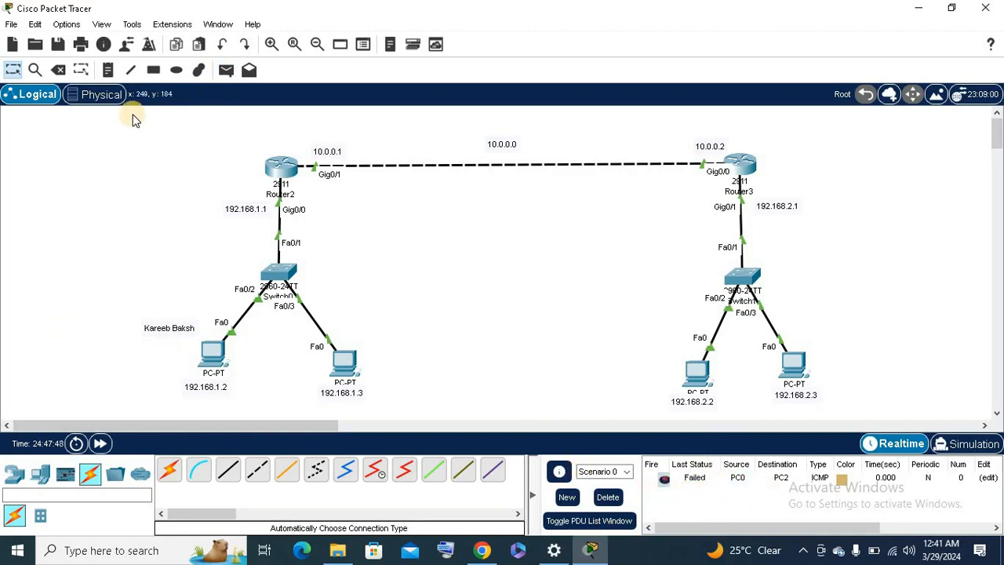
pyautogui.click(225, 70)
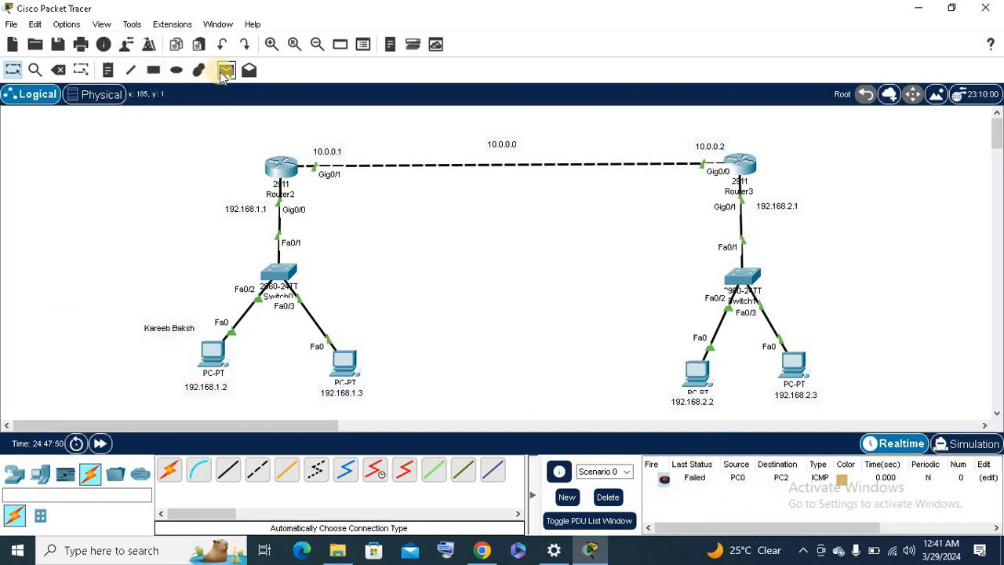
pyautogui.click(341, 367)
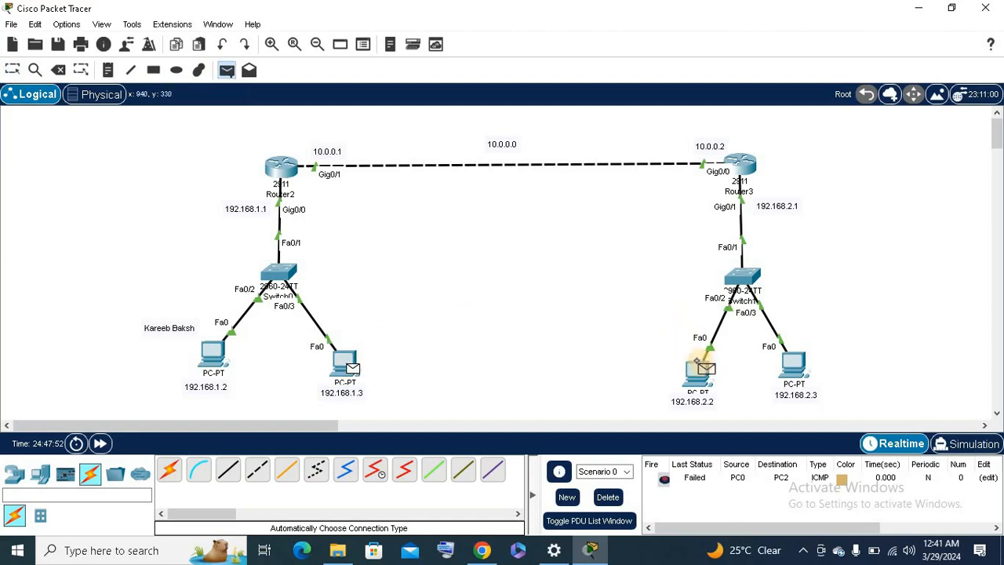
pyautogui.click(695, 382)
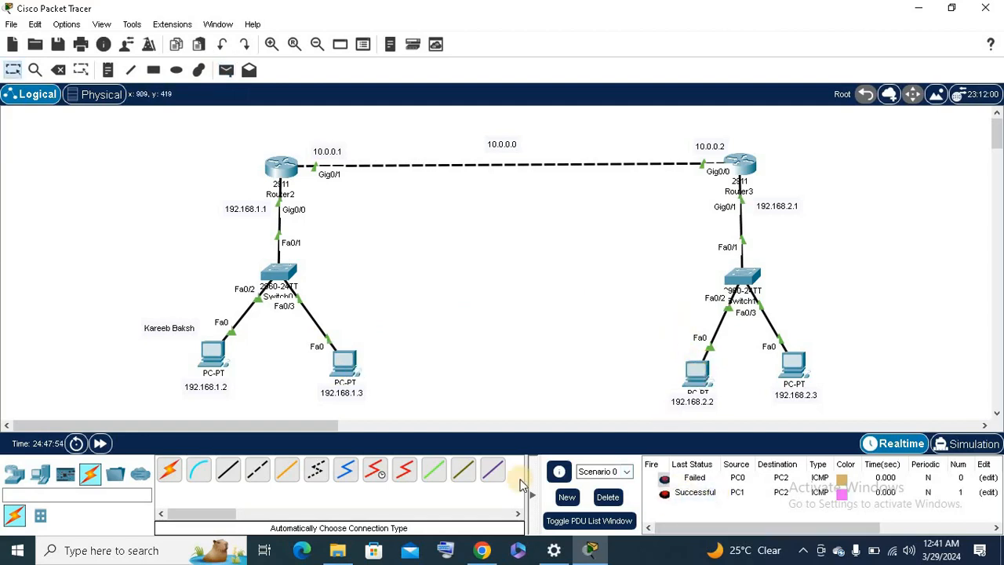
# Send simple PDUs 192.168.2.2→192.168.1.3, 192.168.2.2→192.168.1.2, and 192.168.1.2→192.168.2.3.
pyautogui.click(226, 70)
pyautogui.click(697, 370)
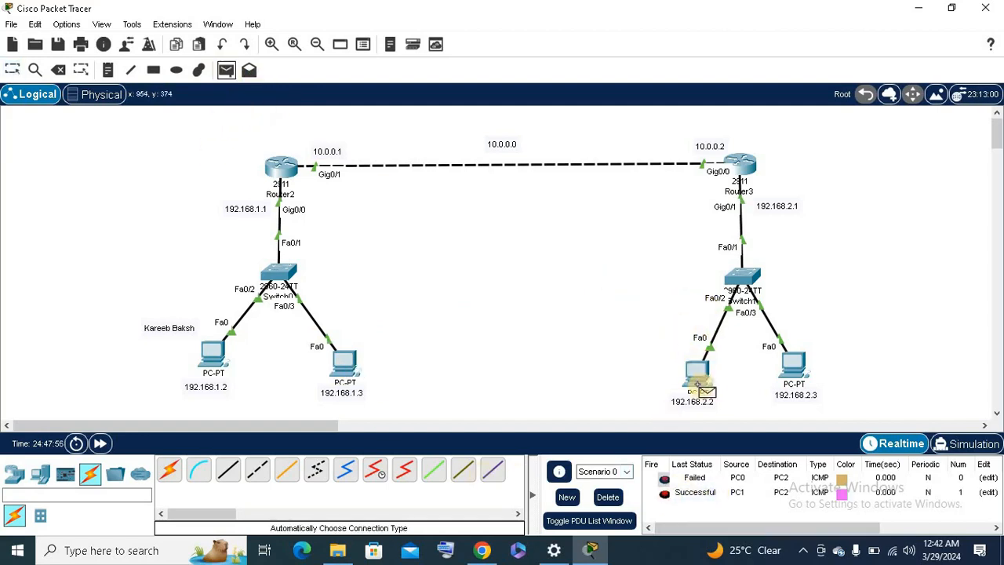
pyautogui.click(343, 362)
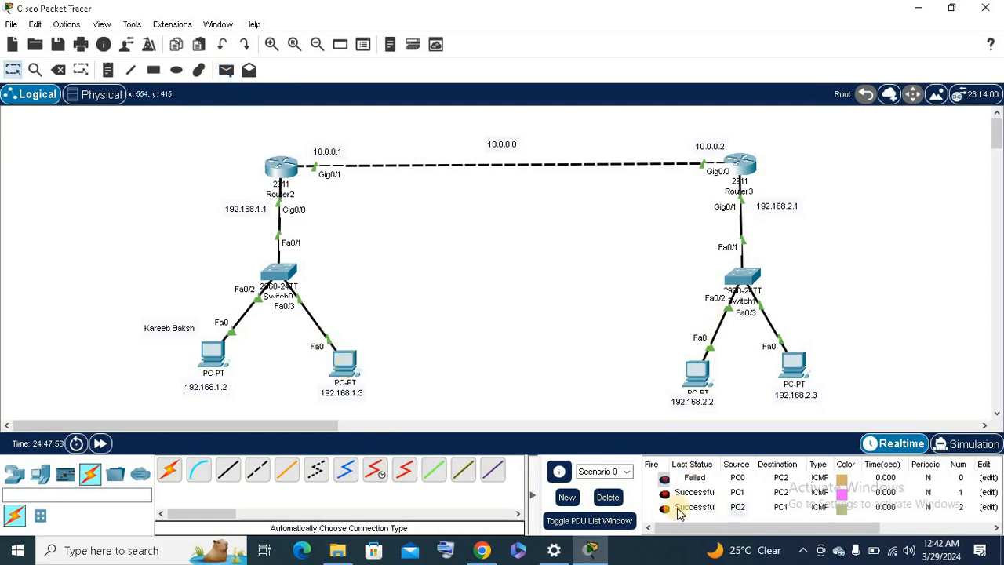
pyautogui.click(225, 70)
pyautogui.click(697, 369)
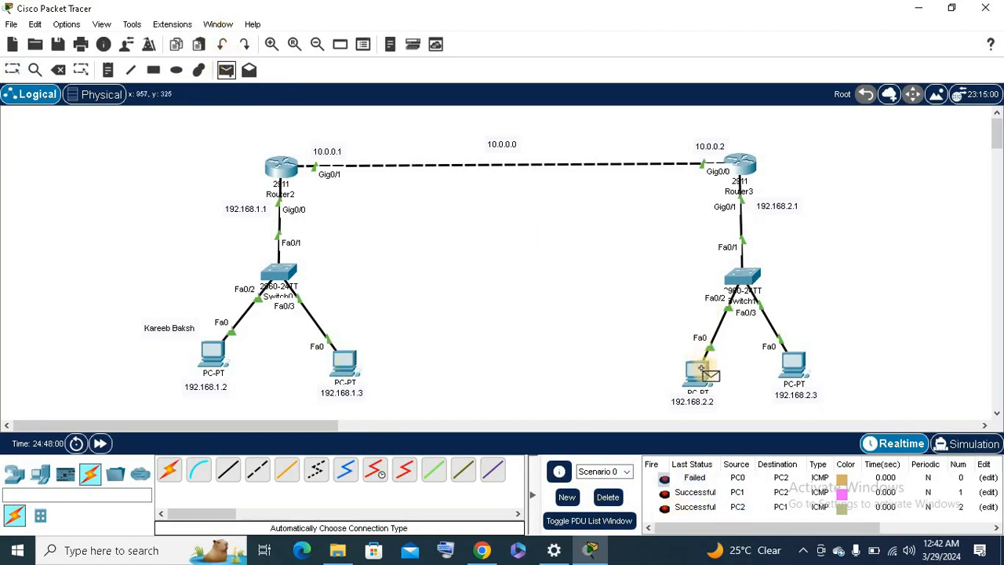
pyautogui.click(213, 355)
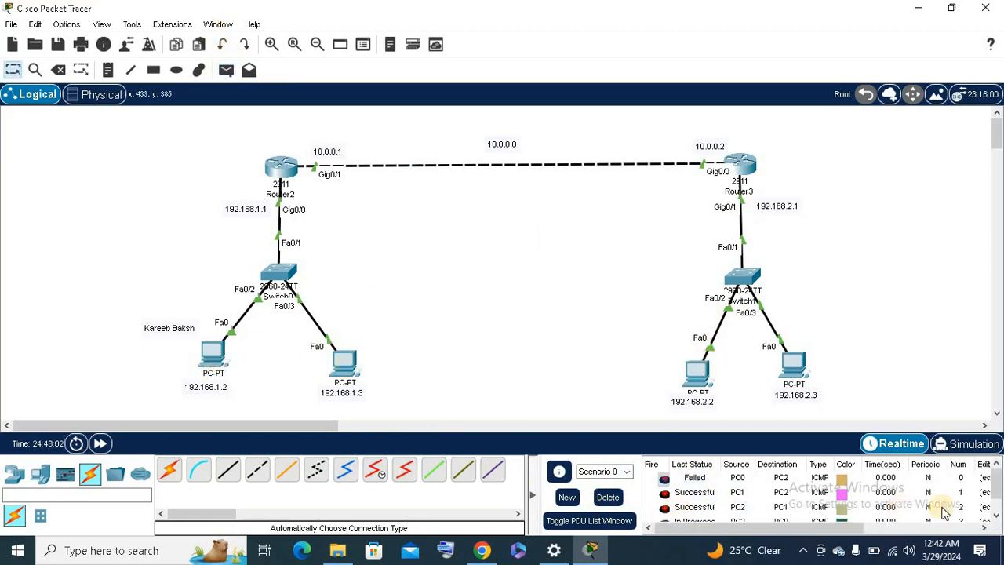
pyautogui.scroll(-1, 1000, 488)
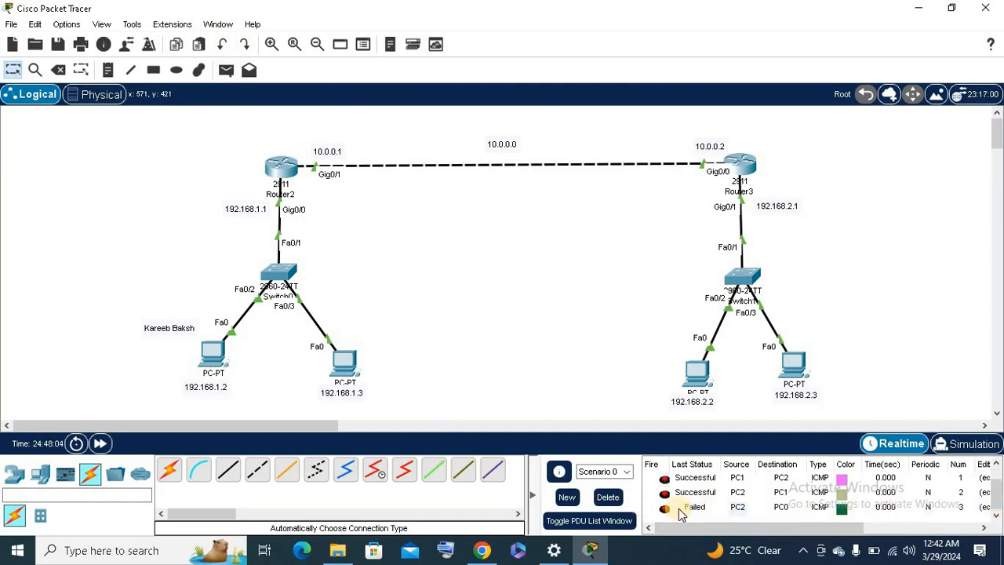
pyautogui.click(225, 70)
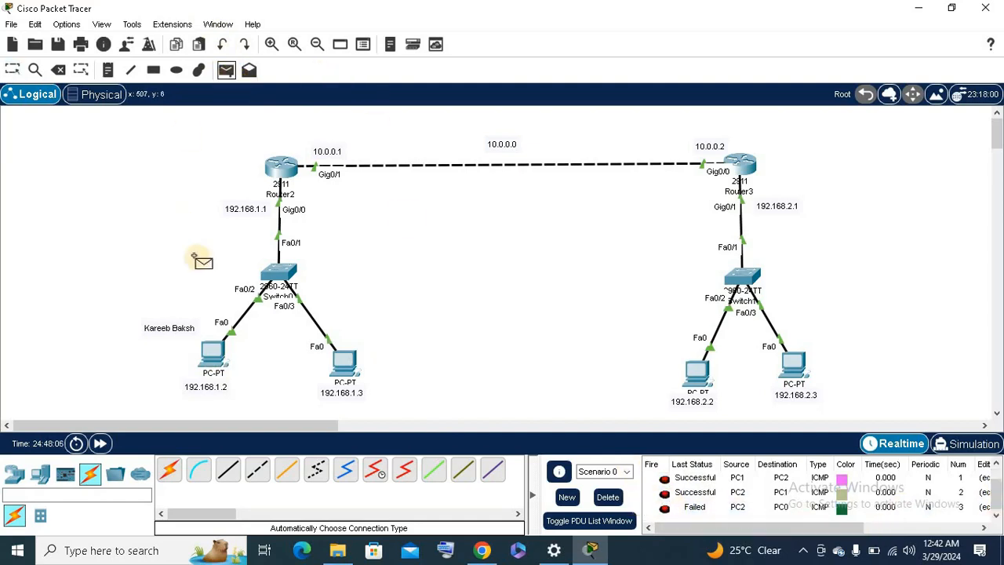
pyautogui.click(215, 355)
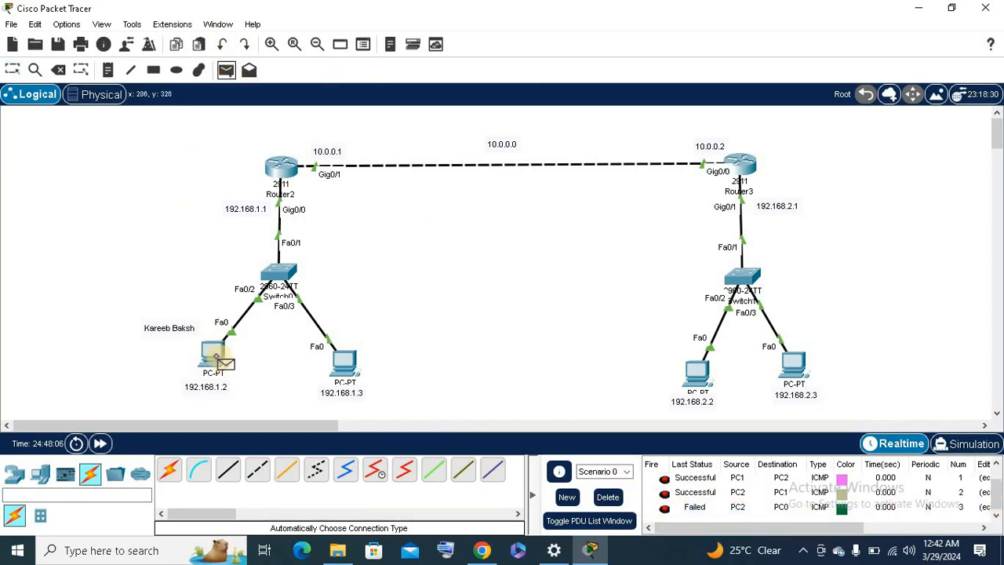
pyautogui.click(794, 360)
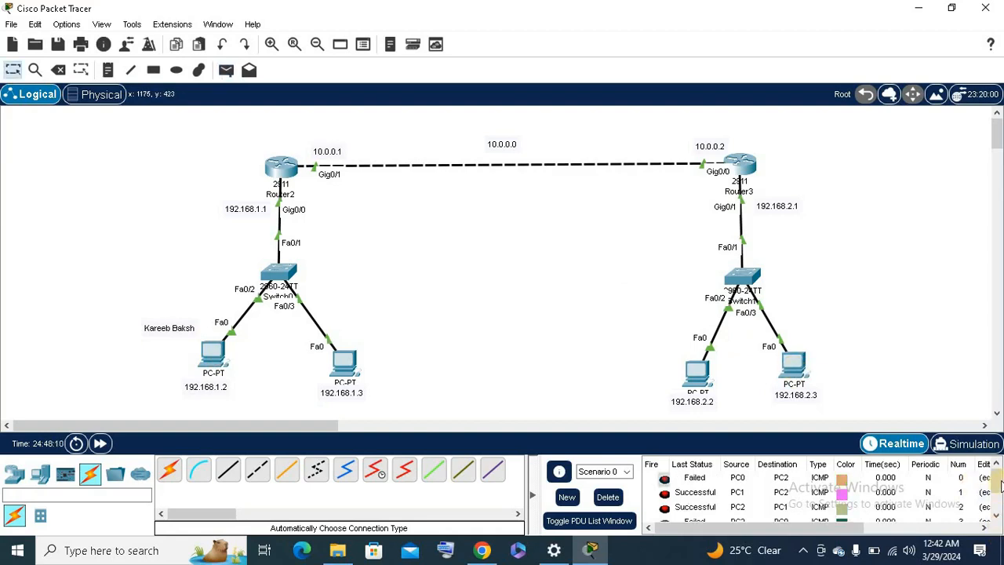
# Send a PDU from 192.168.2.3 to 192.168.1.2, then delete all packets and hide the PDU list.
pyautogui.scroll(-2, 997, 494)
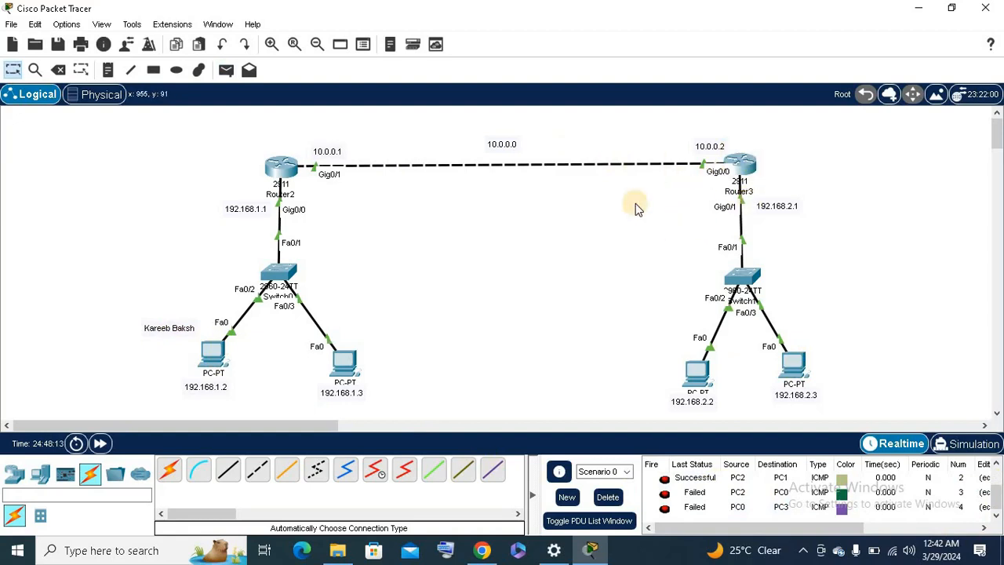
pyautogui.click(228, 71)
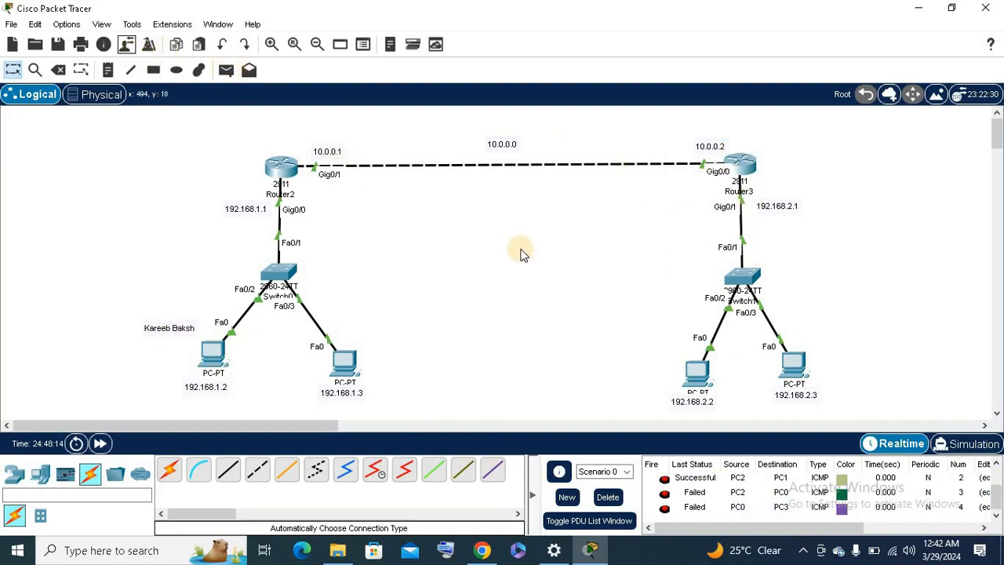
pyautogui.click(790, 364)
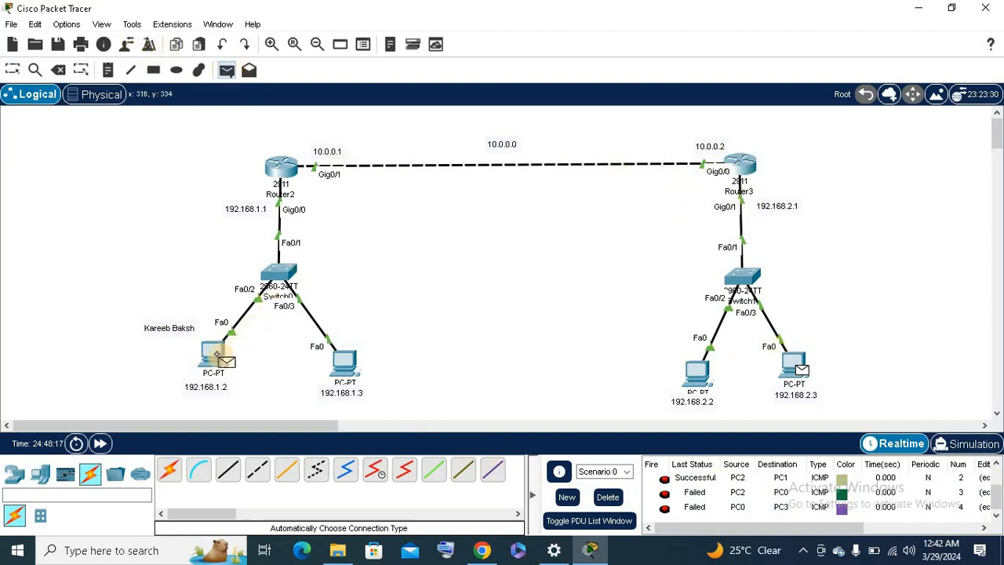
pyautogui.click(215, 352)
pyautogui.moveTo(994, 477); pyautogui.dragTo(995, 526)
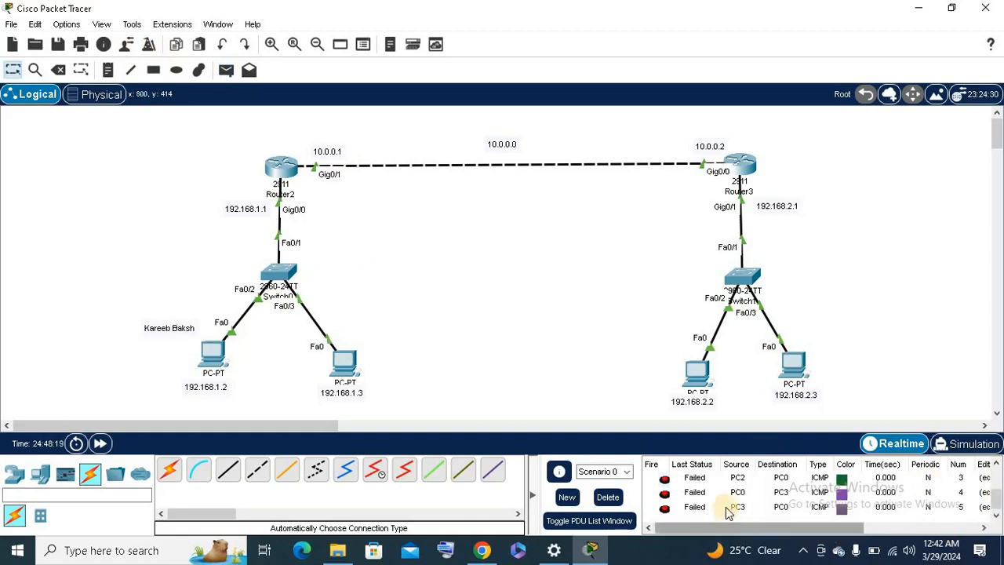
pyautogui.click(609, 497)
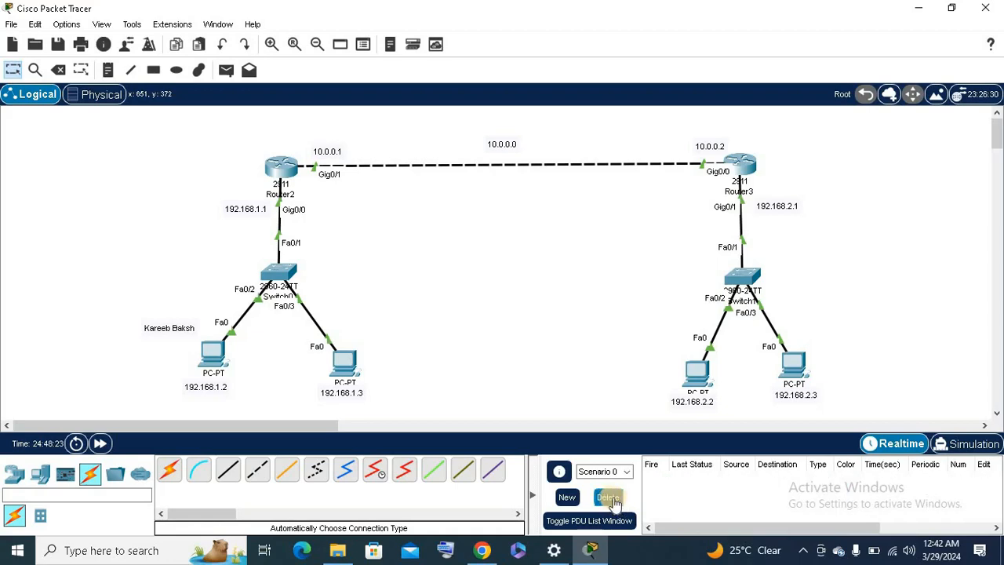
pyautogui.click(533, 495)
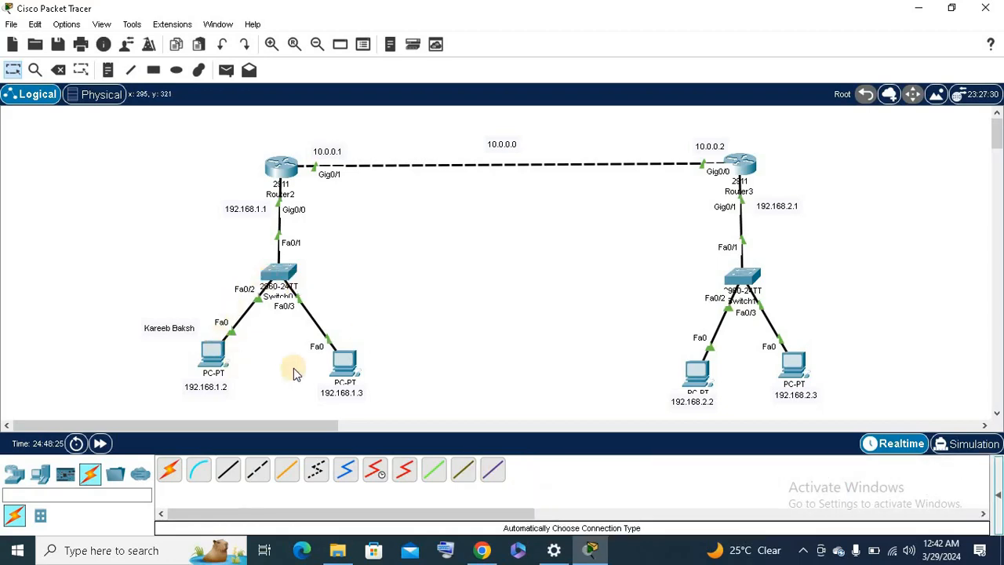
# Run ping 192.168.1.2 from PC3's command prompt, stop it after timeouts, and restore the window.
pyautogui.click(792, 365)
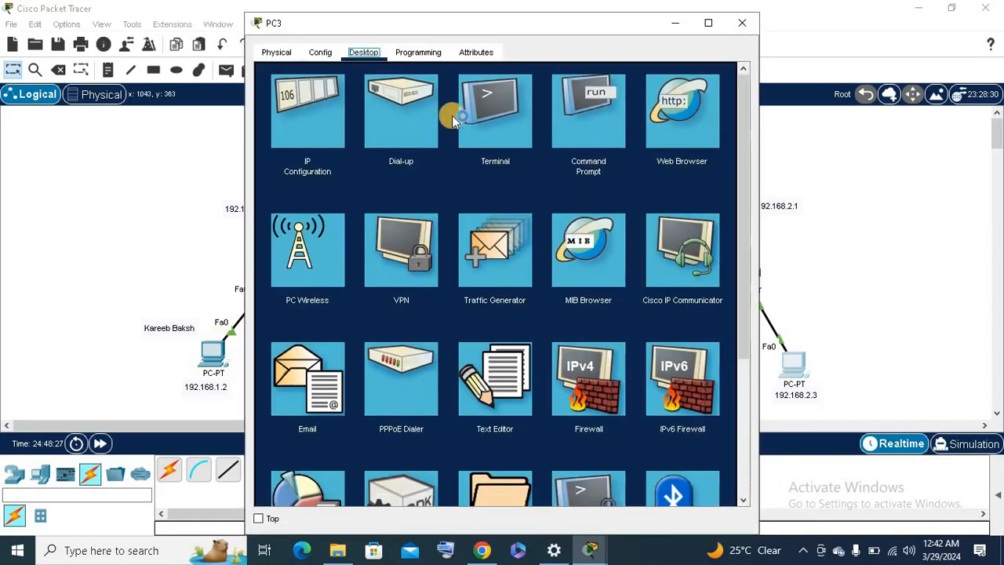
pyautogui.click(566, 124)
pyautogui.moveTo(523, 22); pyautogui.dragTo(789, 29)
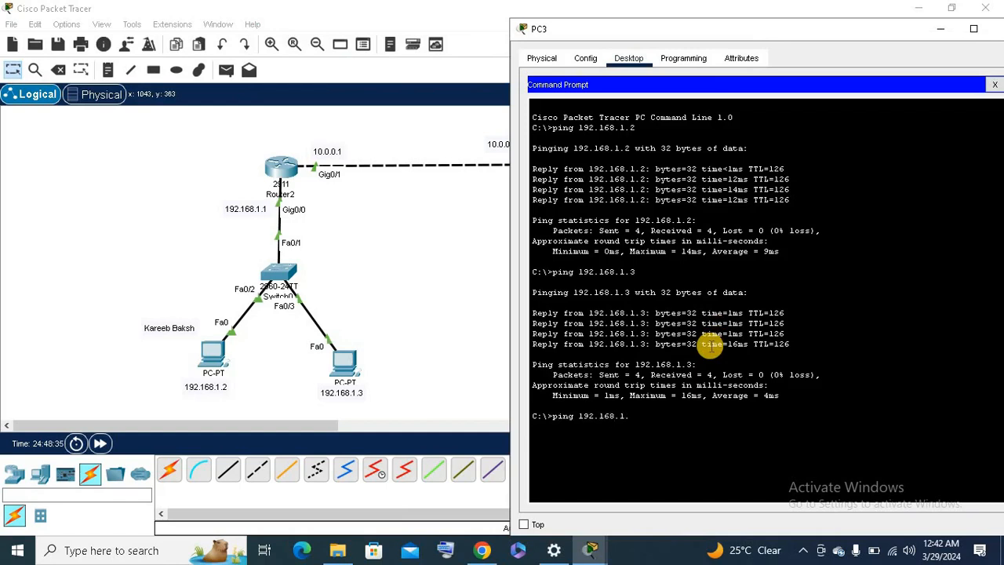
pyautogui.press('Return')
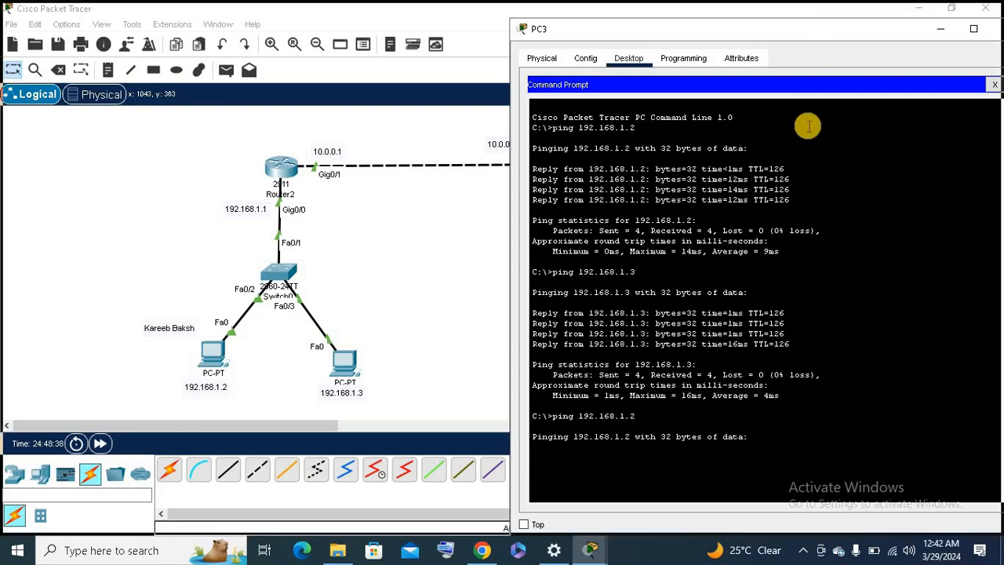
pyautogui.press('super+Up')
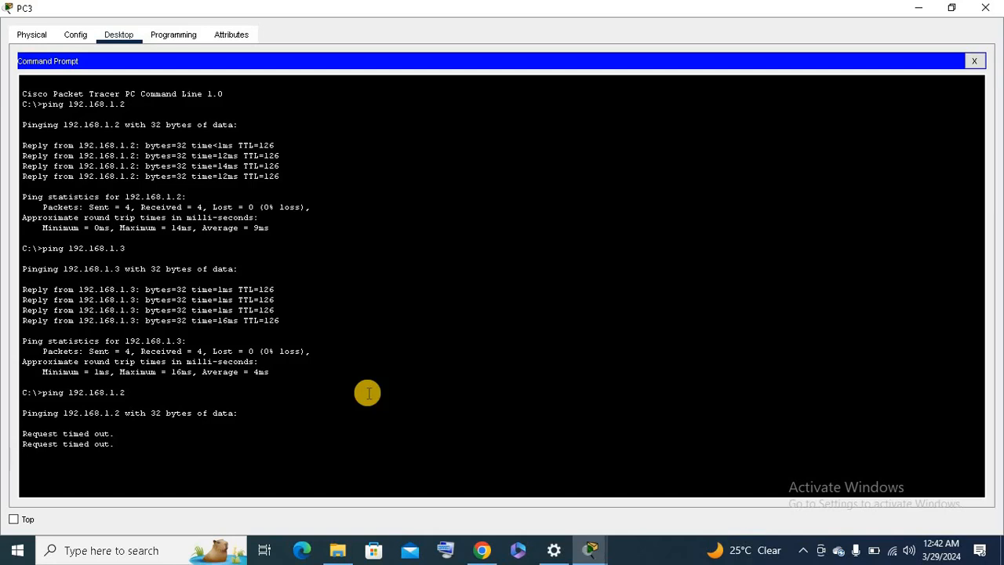
pyautogui.hotkey('ctrl', 'c')
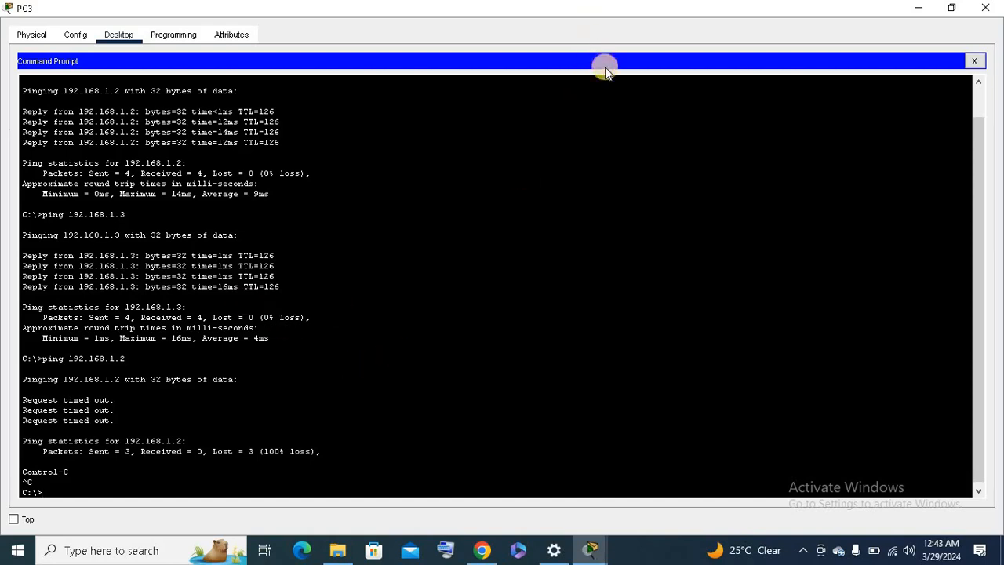
pyautogui.doubleClick(670, 11)
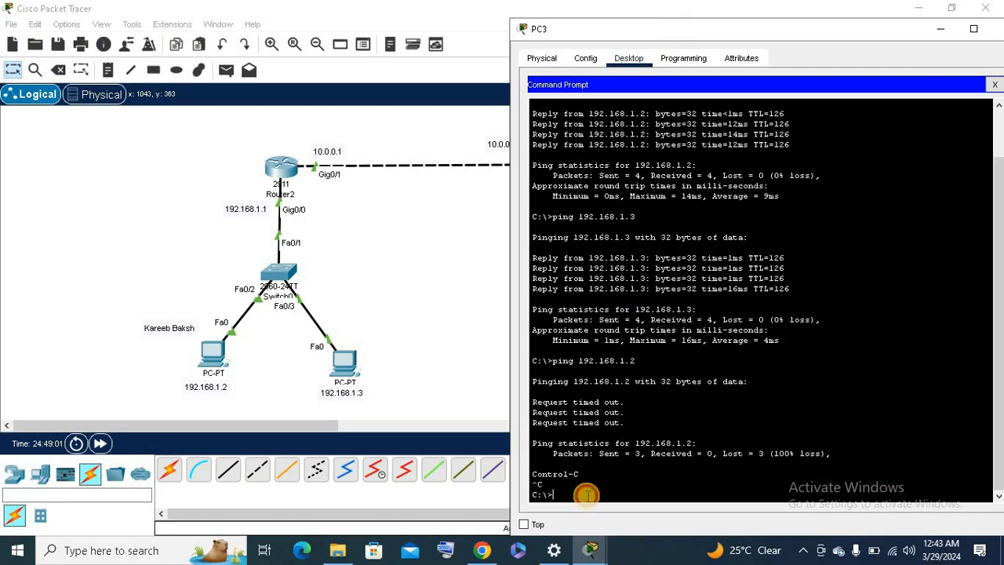
# From PC3, ping 192.168.1.2 again and then ping 192.168.1.3.
pyautogui.write('ping 192.168.1.2')
pyautogui.press('Return')
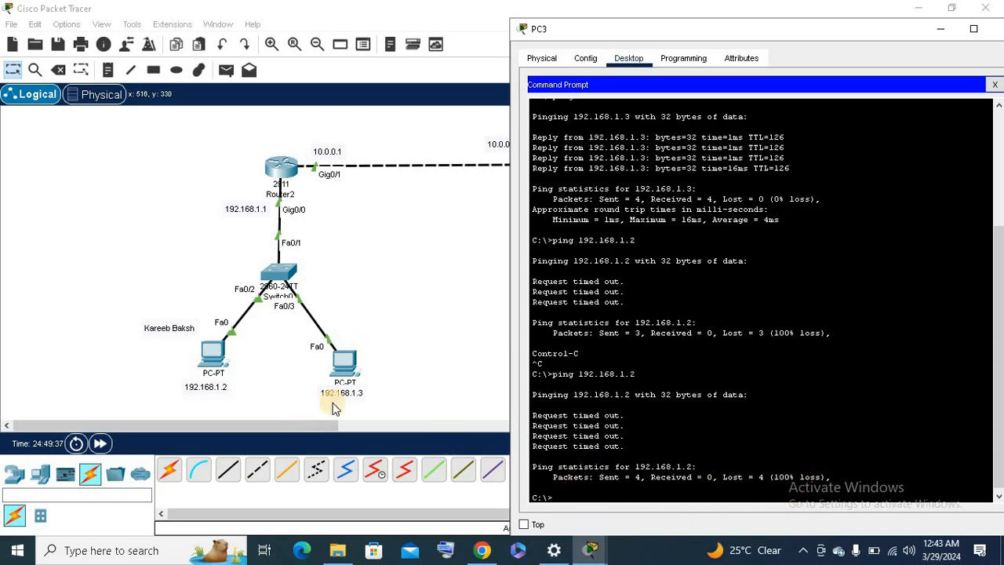
pyautogui.press('Up')
pyautogui.write('3')
pyautogui.press('Return')
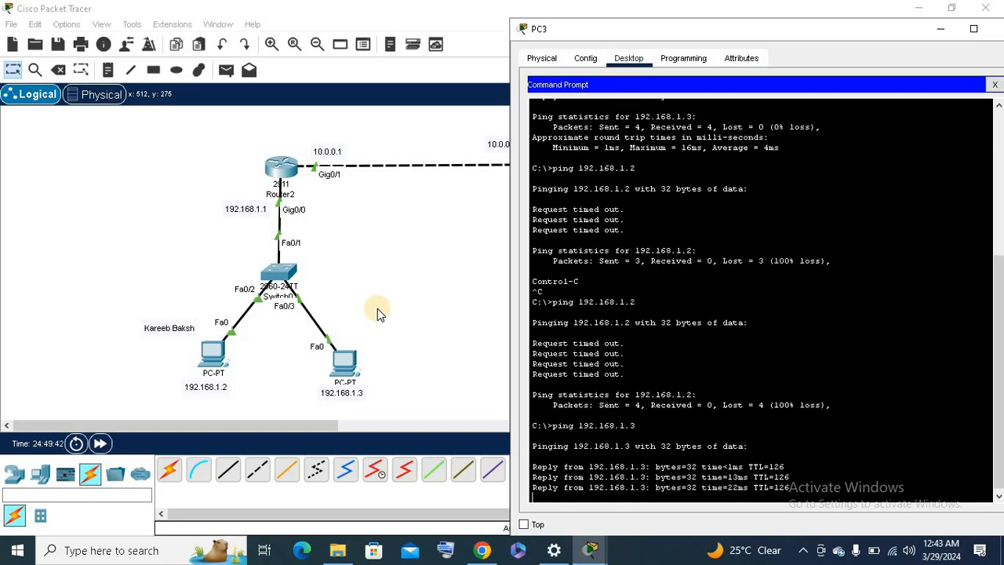
# Close PC3's command prompt and its device window.
pyautogui.click(995, 84)
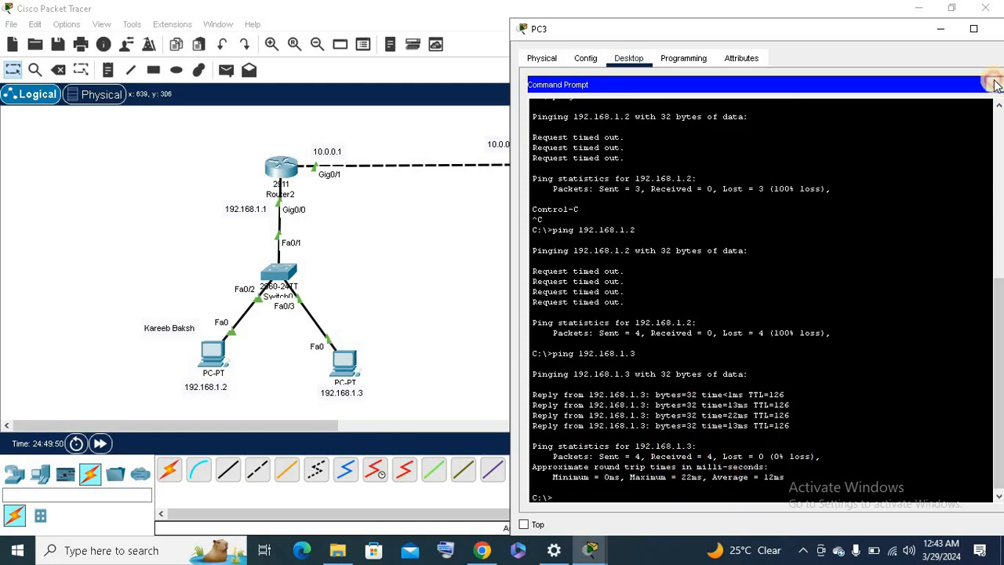
pyautogui.moveTo(746, 37); pyautogui.dragTo(630, 40)
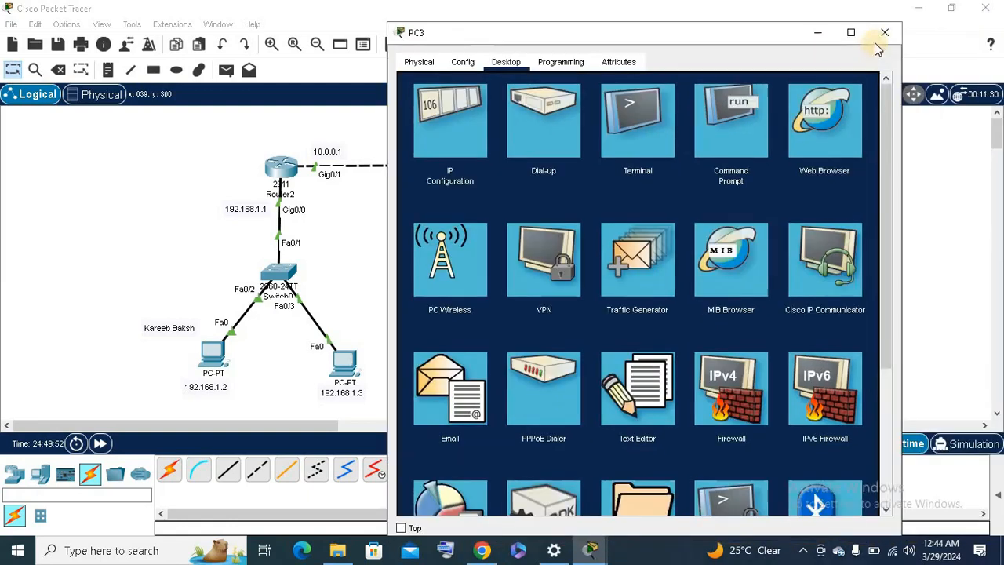
pyautogui.click(881, 31)
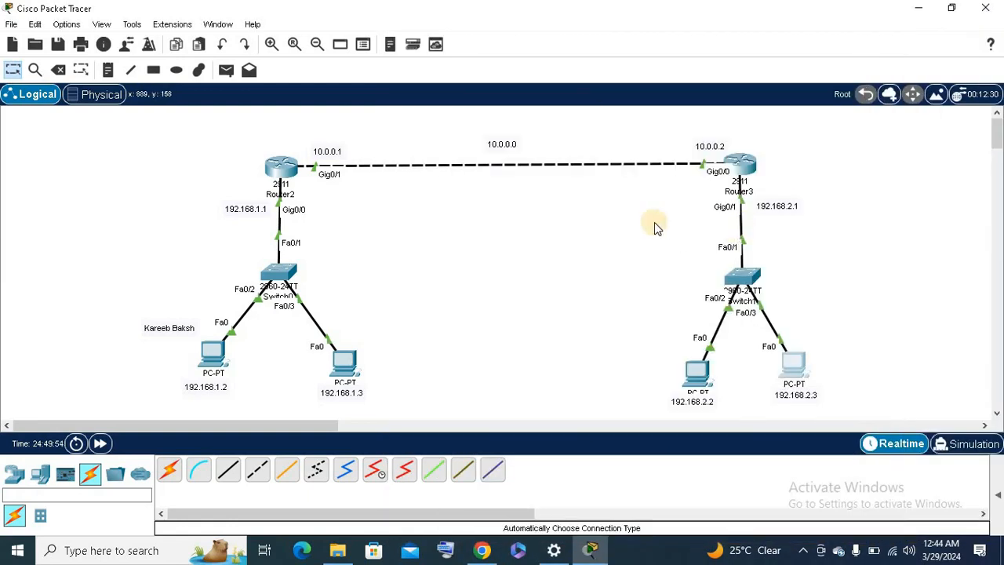